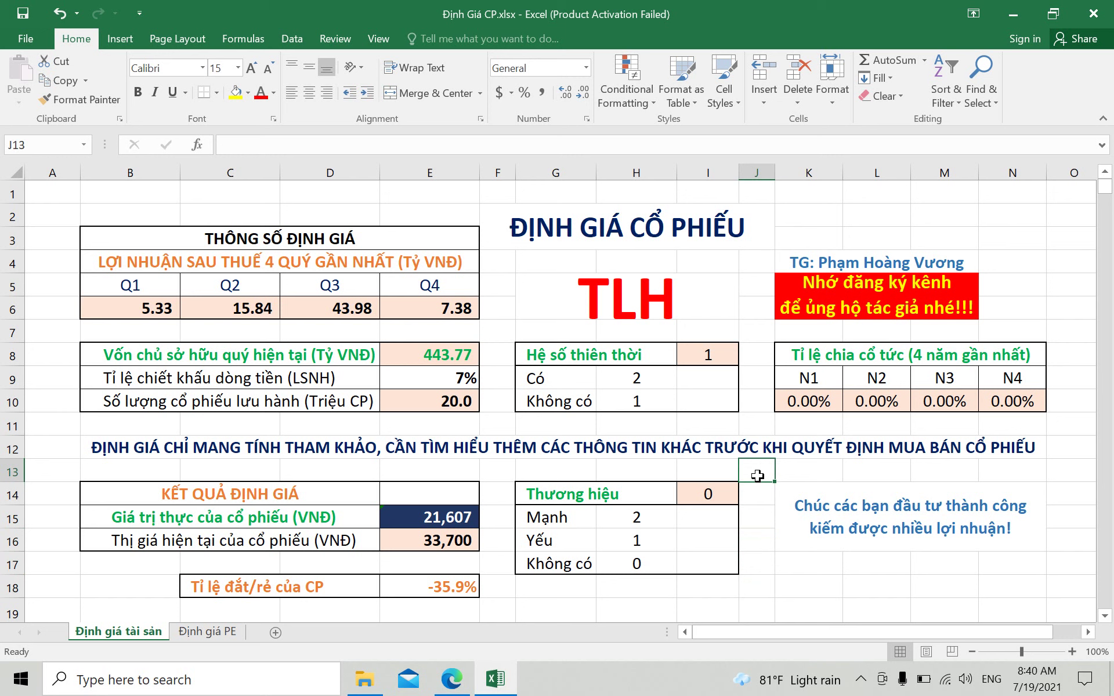
{"action": "left_click", "coordinate": [490, 472]}
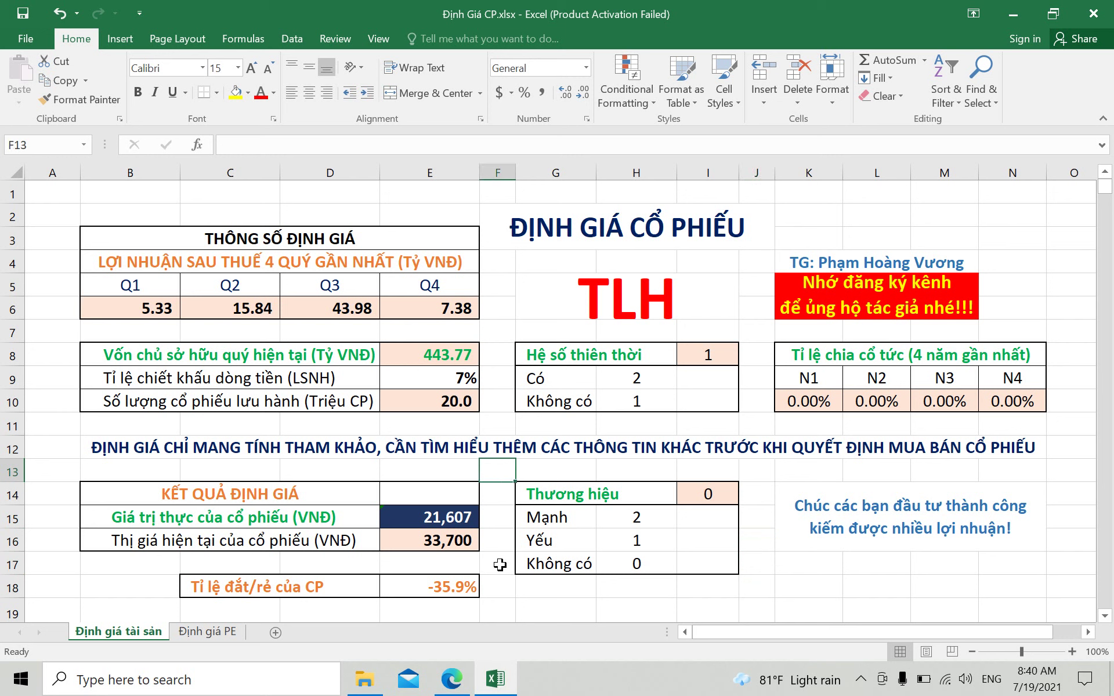
{"action": "left_click", "coordinate": [499, 583]}
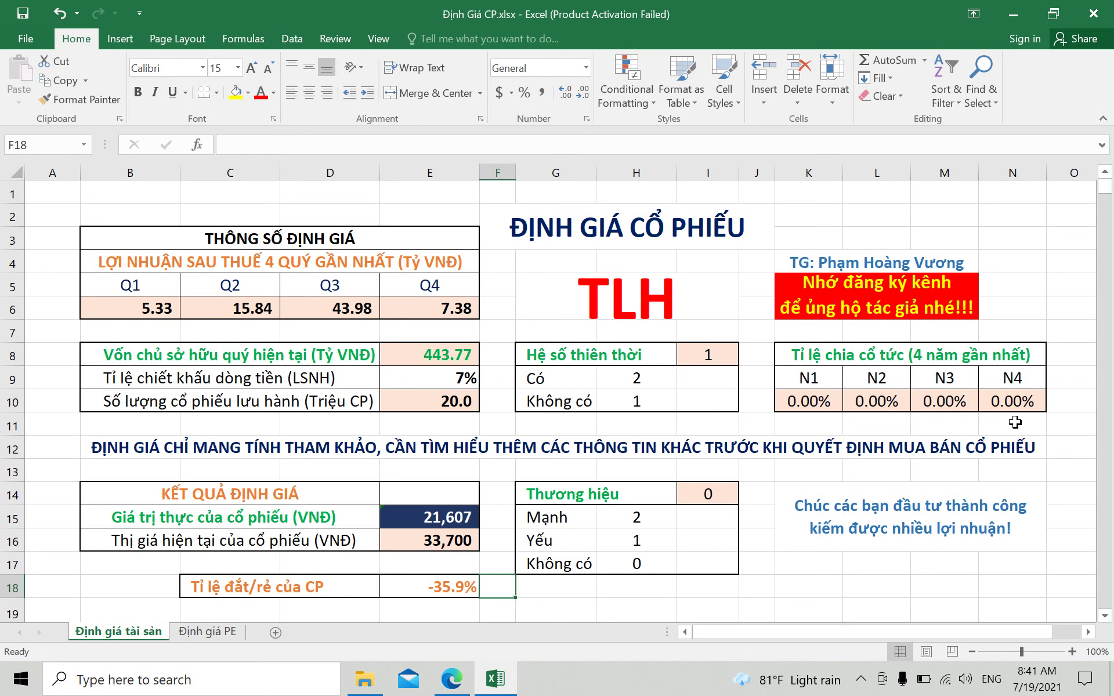
{"action": "left_click", "coordinate": [809, 569]}
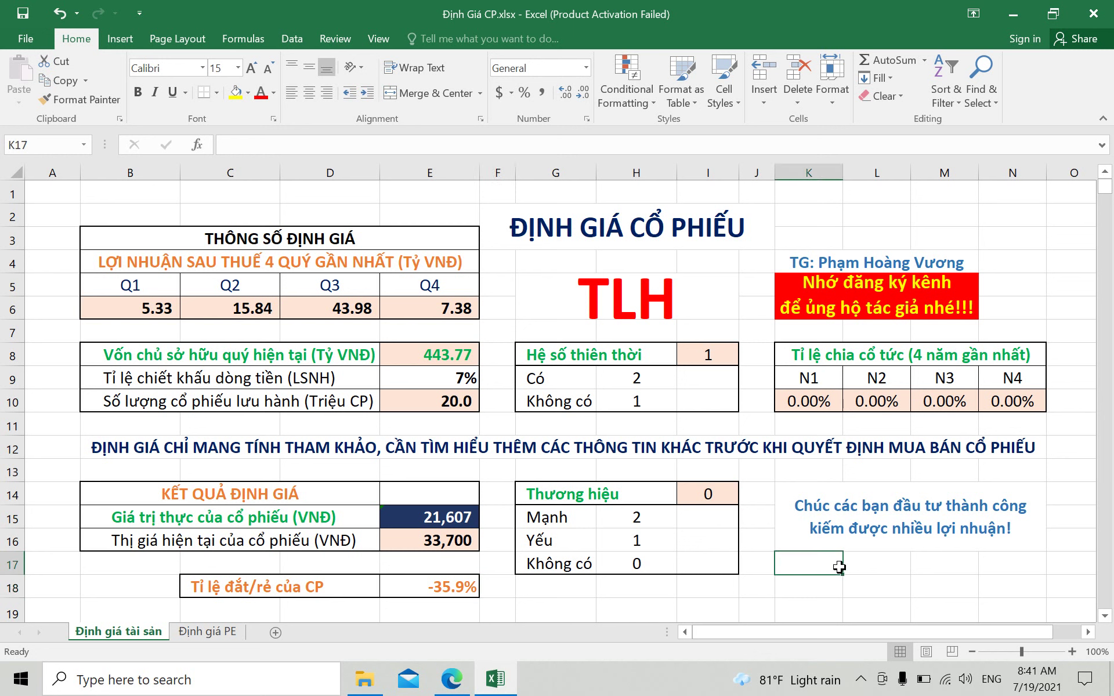
{"action": "left_click", "coordinate": [854, 566]}
{"action": "left_click", "coordinate": [853, 587]}
{"action": "left_click", "coordinate": [835, 592]}
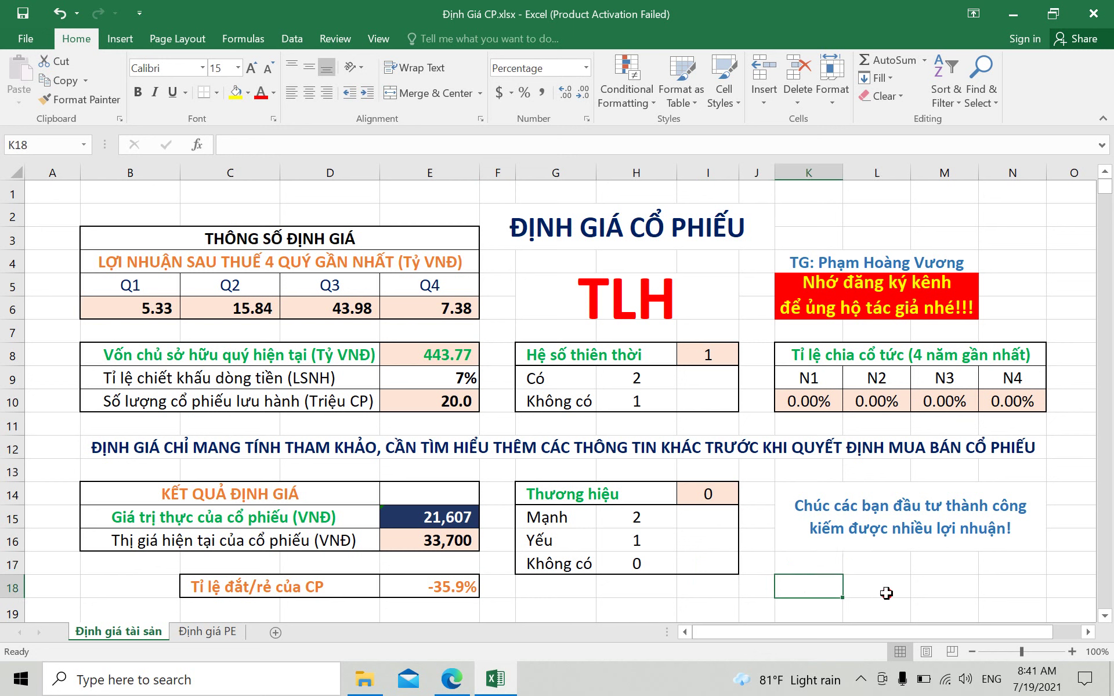
{"action": "left_click", "coordinate": [886, 593]}
{"action": "left_click", "coordinate": [951, 603]}
{"action": "left_click", "coordinate": [944, 591]}
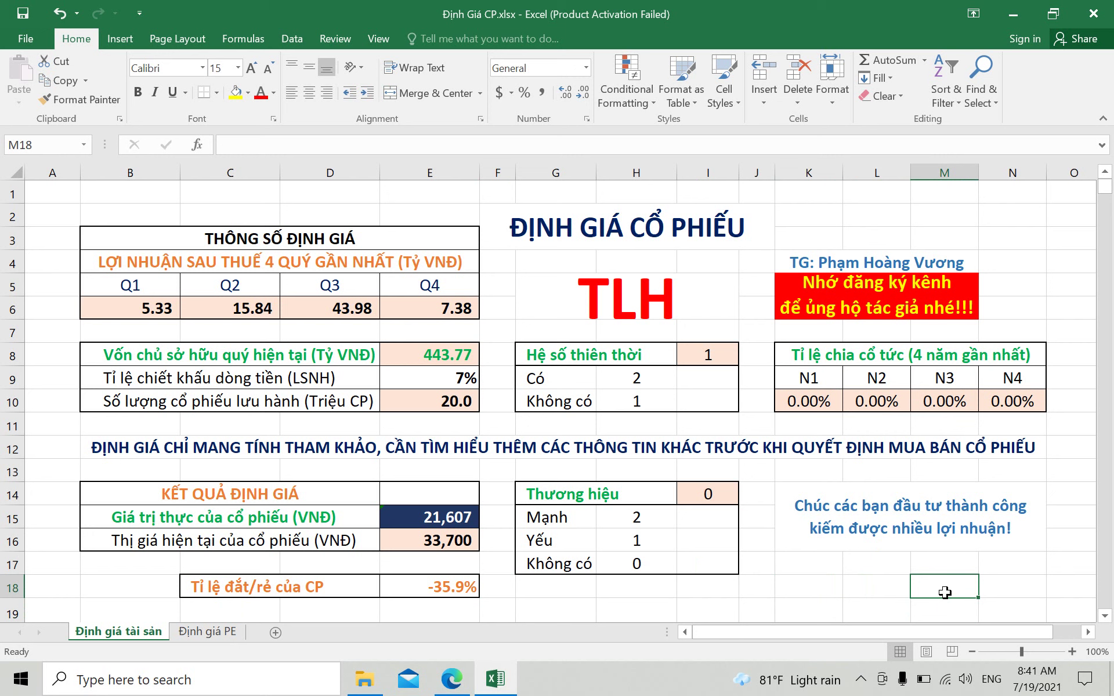
{"action": "left_click", "coordinate": [887, 591]}
{"action": "left_click", "coordinate": [838, 587]}
{"action": "left_click", "coordinate": [938, 590]}
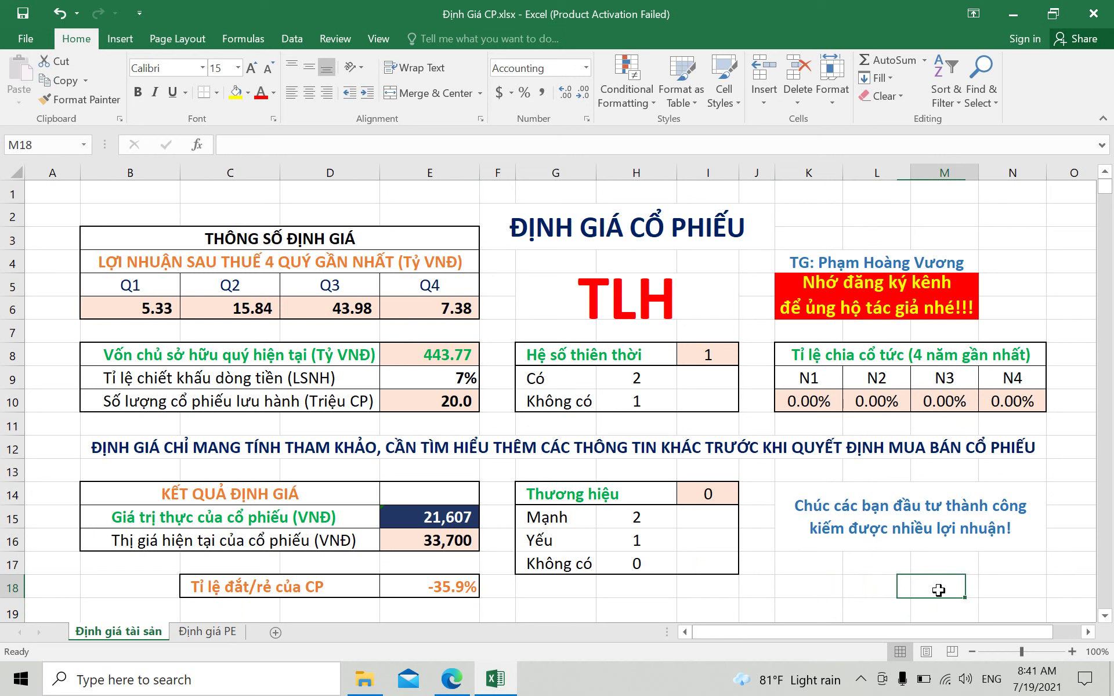
{"action": "left_click", "coordinate": [874, 590]}
{"action": "left_click", "coordinate": [831, 592]}
{"action": "left_click", "coordinate": [891, 591]}
{"action": "left_click", "coordinate": [975, 591]}
{"action": "left_click", "coordinate": [1020, 590]}
{"action": "left_click", "coordinate": [942, 591]}
{"action": "left_click", "coordinate": [886, 591]}
{"action": "left_click", "coordinate": [826, 590]}
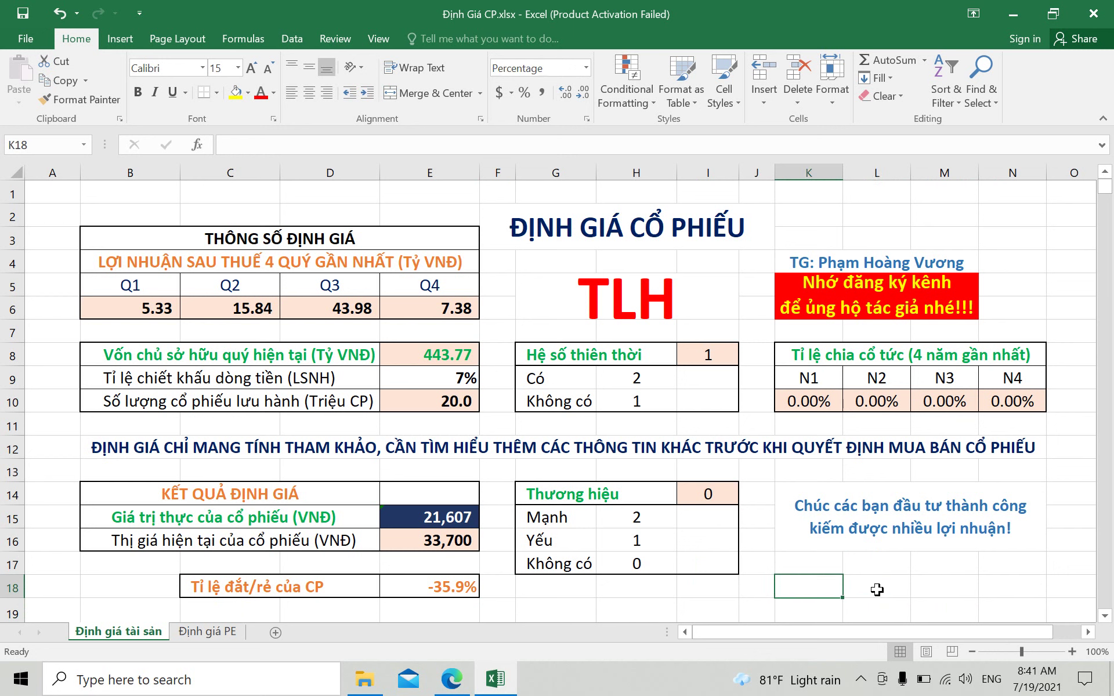
{"action": "left_click", "coordinate": [877, 590]}
{"action": "left_click", "coordinate": [940, 590]}
{"action": "left_click", "coordinate": [990, 589]}
{"action": "left_click", "coordinate": [939, 589]}
{"action": "left_click", "coordinate": [875, 589]}
{"action": "left_click", "coordinate": [812, 587]}
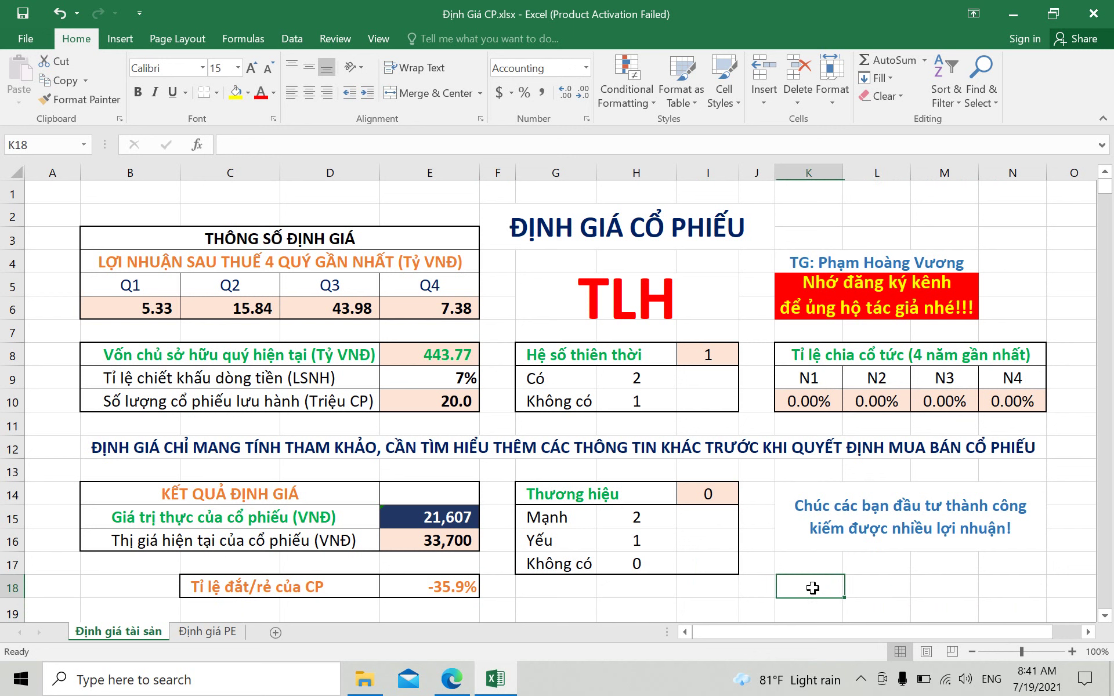
{"action": "left_click", "coordinate": [864, 588]}
{"action": "left_click", "coordinate": [940, 588]}
{"action": "left_click", "coordinate": [1006, 590]}
{"action": "left_click", "coordinate": [940, 587]}
{"action": "left_click", "coordinate": [877, 585]}
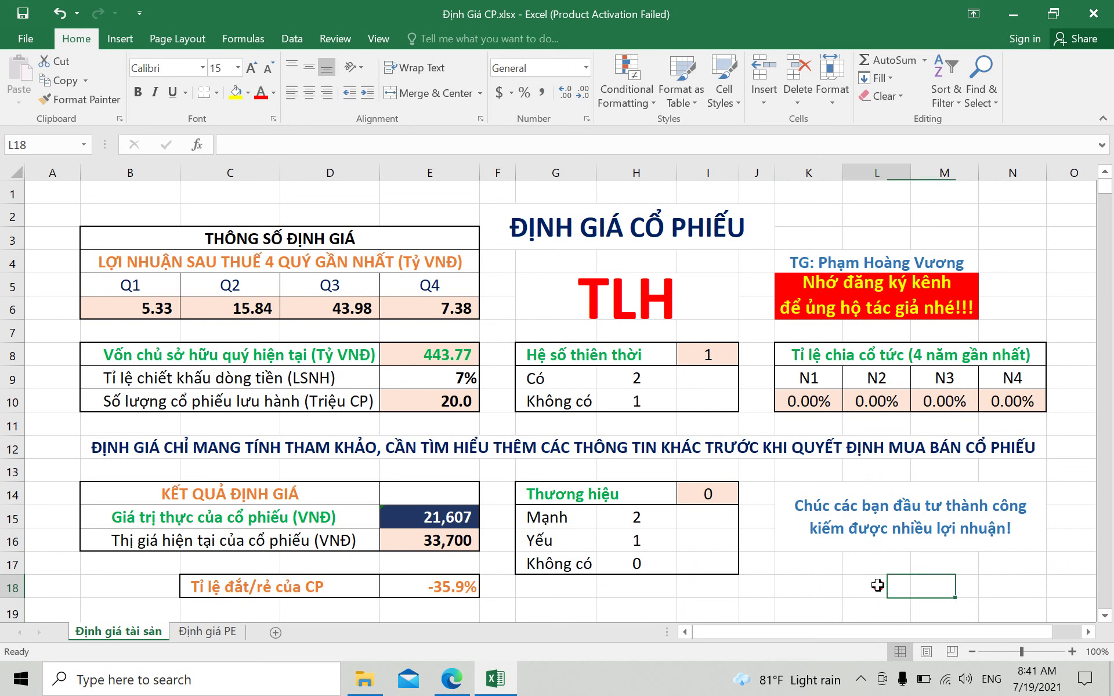
{"action": "left_click", "coordinate": [821, 588]}
{"action": "left_click", "coordinate": [873, 589]}
{"action": "left_click", "coordinate": [939, 589]}
{"action": "left_click", "coordinate": [900, 587]}
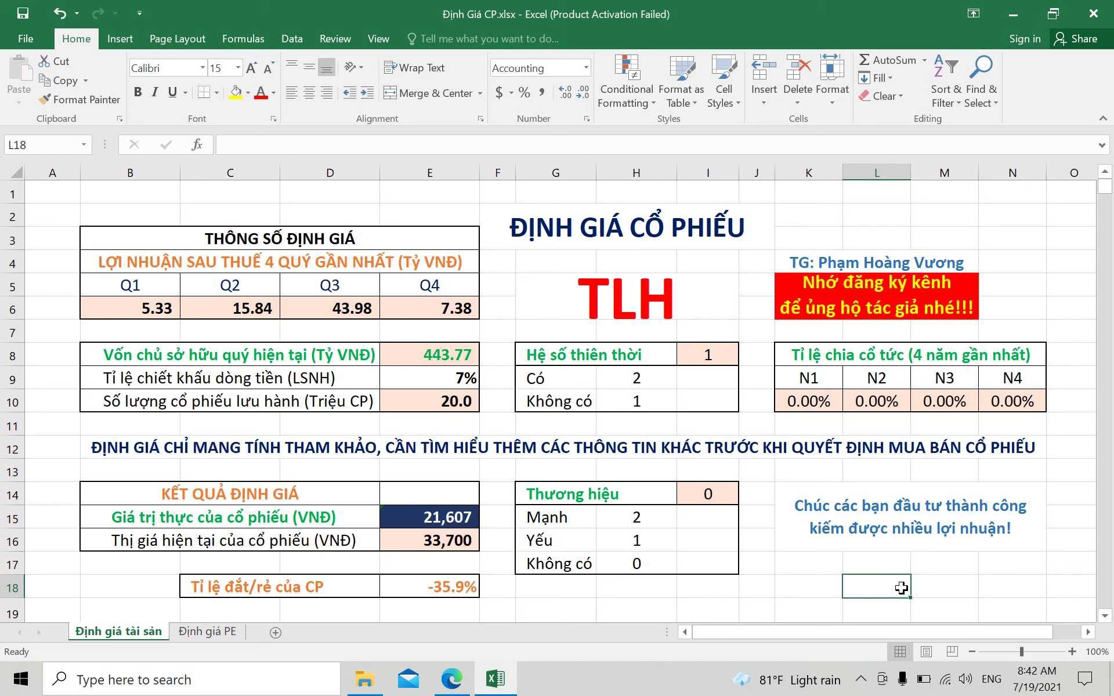
{"action": "left_click", "coordinate": [935, 587]}
{"action": "left_click", "coordinate": [885, 588]}
{"action": "left_click", "coordinate": [929, 588]}
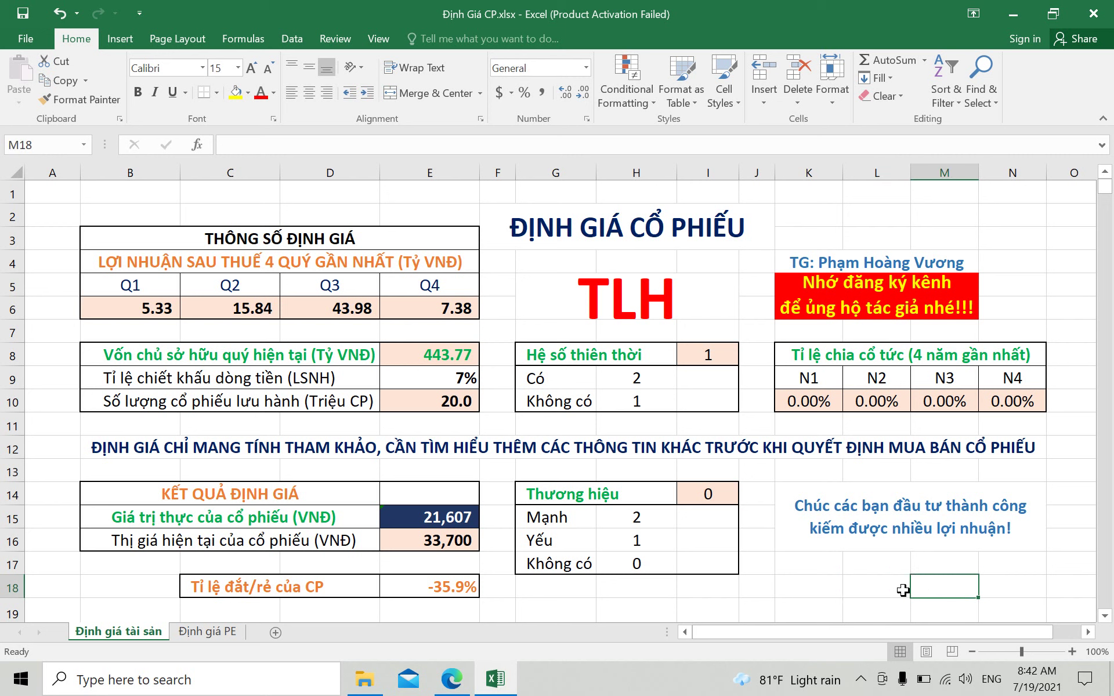
{"action": "left_click", "coordinate": [897, 590]}
{"action": "left_click", "coordinate": [807, 593]}
{"action": "left_click", "coordinate": [873, 595]}
{"action": "left_click", "coordinate": [925, 587]}
{"action": "left_click", "coordinate": [876, 592]}
{"action": "left_click", "coordinate": [806, 592]}
{"action": "left_click", "coordinate": [889, 598]}
{"action": "left_click", "coordinate": [938, 590]}
{"action": "left_click", "coordinate": [876, 588]}
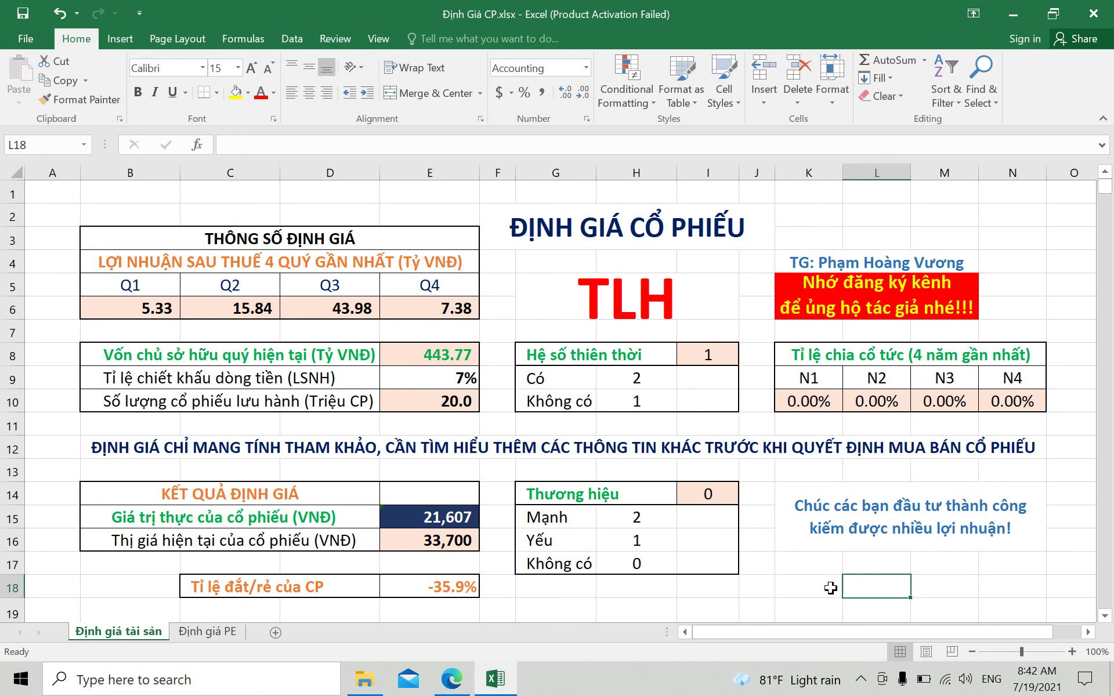
{"action": "left_click", "coordinate": [807, 592]}
{"action": "left_click", "coordinate": [874, 587]}
{"action": "left_click", "coordinate": [934, 589]}
{"action": "left_click", "coordinate": [872, 590]}
{"action": "left_click", "coordinate": [824, 591]}
{"action": "left_click", "coordinate": [896, 586]}
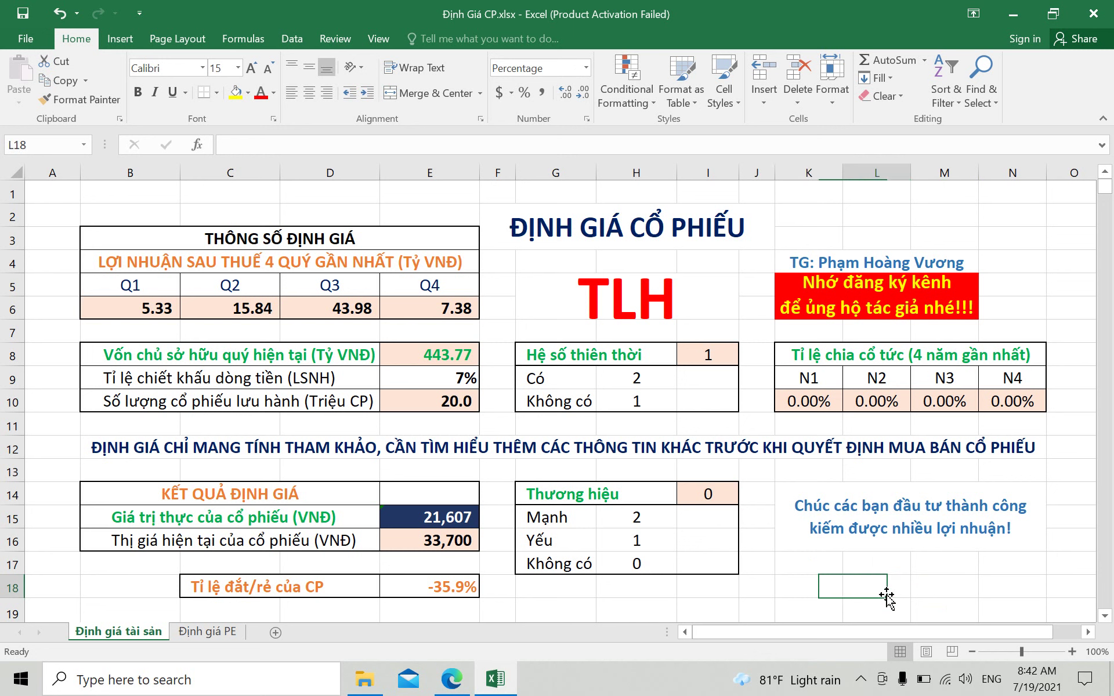
{"action": "left_click", "coordinate": [922, 587]}
{"action": "left_click", "coordinate": [850, 589]}
{"action": "left_click", "coordinate": [809, 592]}
{"action": "left_click", "coordinate": [872, 597]}
{"action": "left_click", "coordinate": [940, 587]}
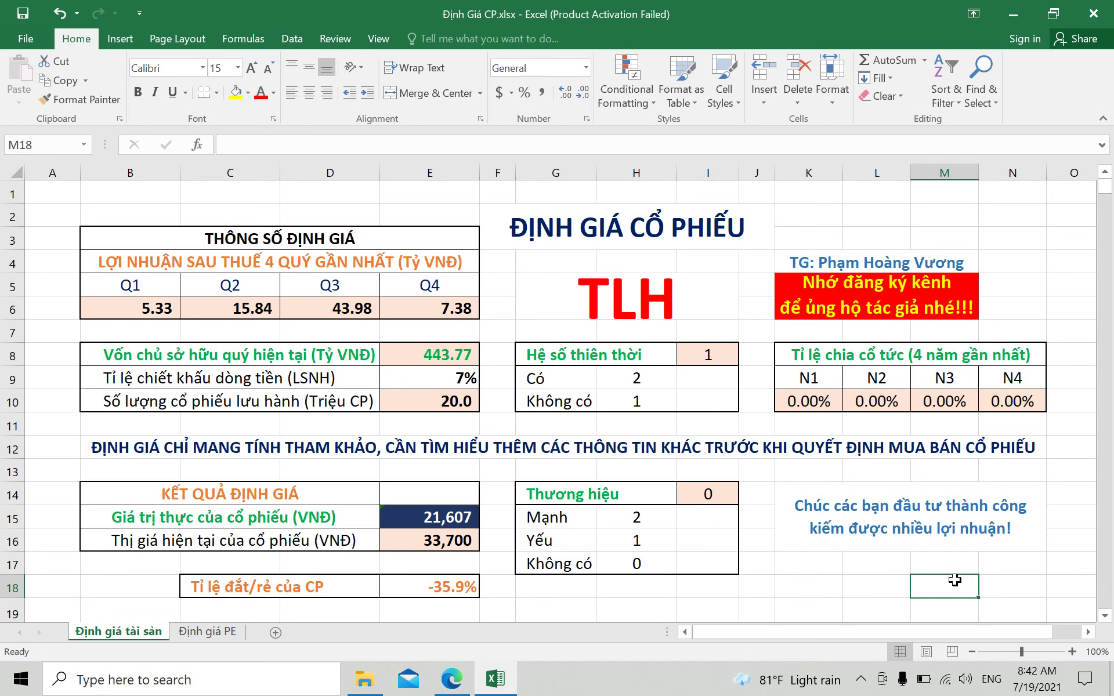
{"action": "left_click", "coordinate": [875, 589]}
{"action": "left_click", "coordinate": [809, 590]}
{"action": "left_click", "coordinate": [875, 588]}
{"action": "left_click", "coordinate": [938, 577]}
{"action": "left_click", "coordinate": [889, 582]}
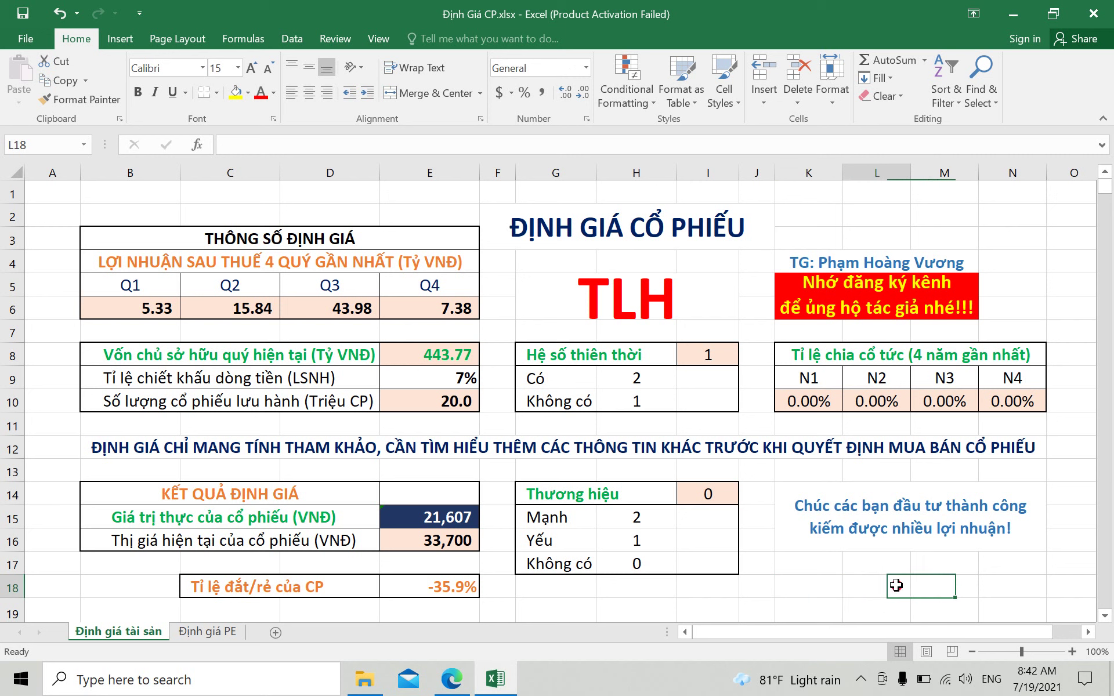
{"action": "left_click", "coordinate": [812, 590]}
{"action": "left_click", "coordinate": [864, 590]}
{"action": "left_click", "coordinate": [919, 593]}
{"action": "left_click", "coordinate": [884, 589]}
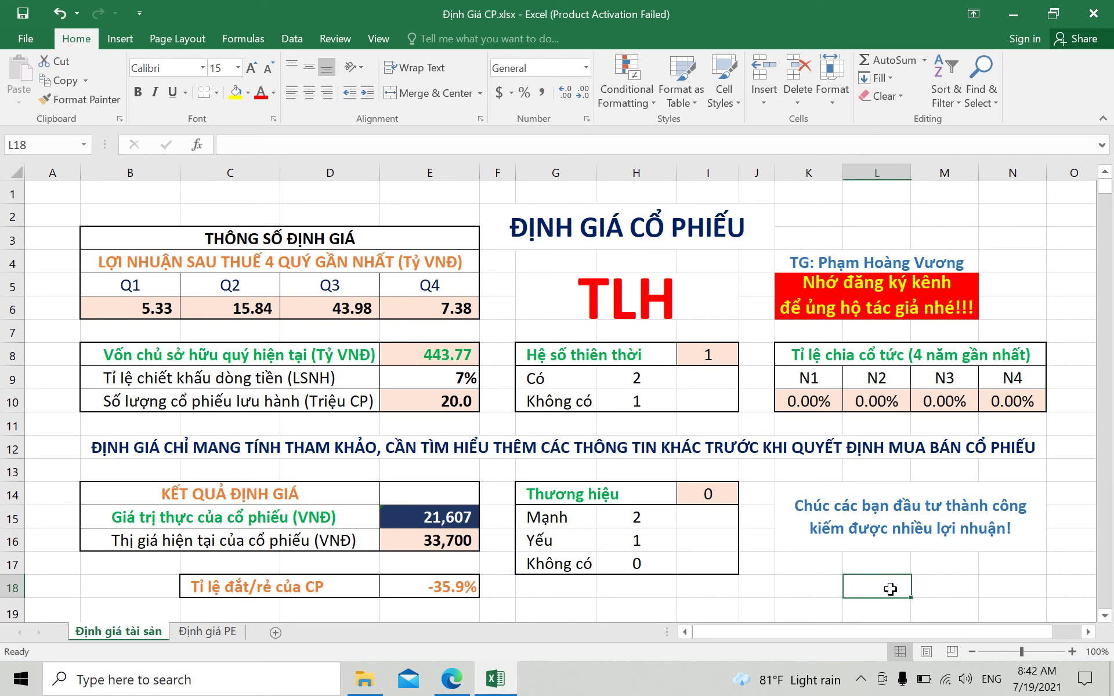
{"action": "left_click", "coordinate": [813, 588]}
{"action": "left_click", "coordinate": [870, 589]}
{"action": "left_click", "coordinate": [928, 587]}
{"action": "left_click", "coordinate": [896, 583]}
{"action": "left_click", "coordinate": [796, 589]}
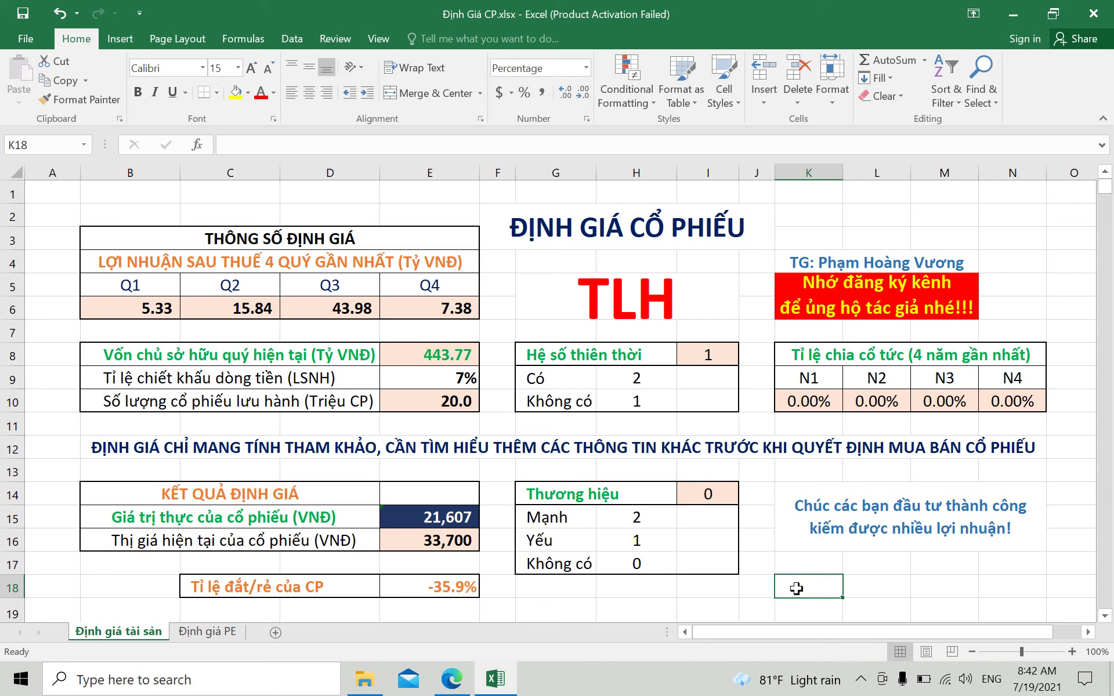
Step: View the stock valuation on the "Định giá PE" sheet, then return to the "Định giá tài sản" sheet
{"action": "left_click", "coordinate": [214, 638]}
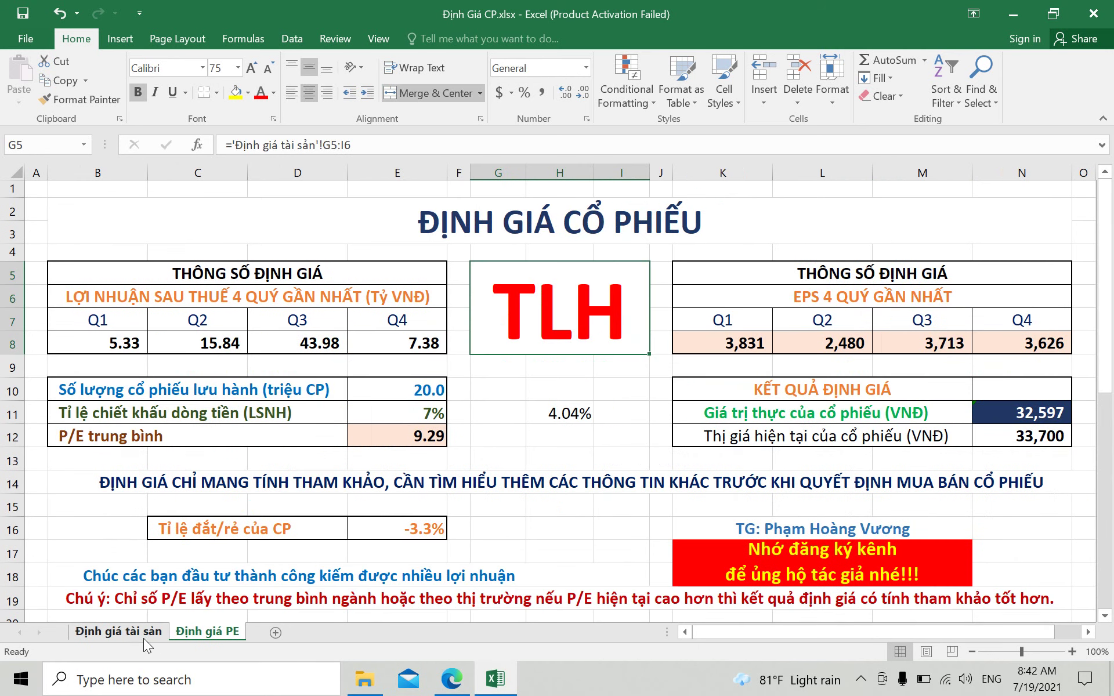
{"action": "left_click", "coordinate": [179, 636]}
{"action": "left_click", "coordinate": [124, 634]}
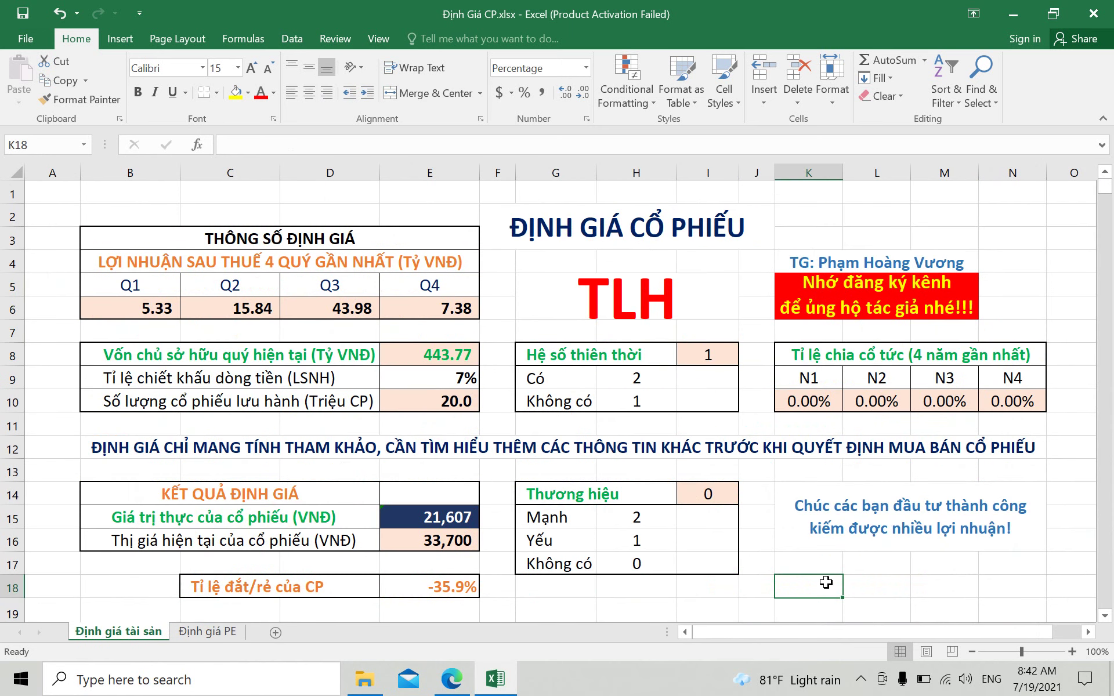
{"action": "left_click", "coordinate": [901, 594]}
{"action": "left_click", "coordinate": [922, 593]}
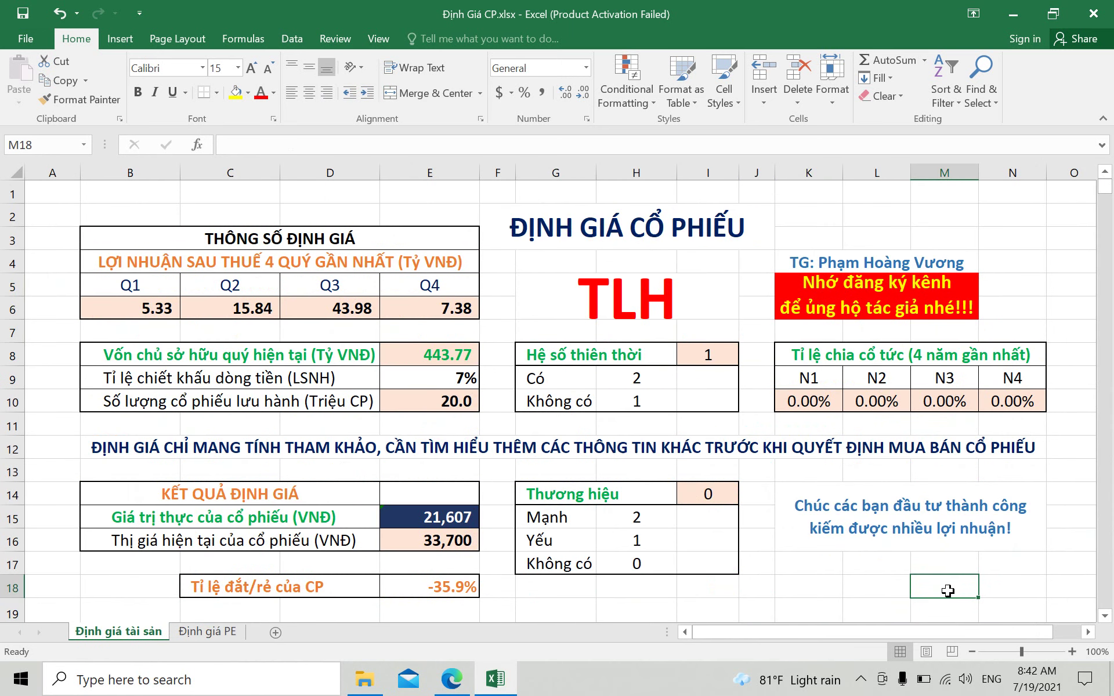
{"action": "left_click", "coordinate": [850, 586]}
{"action": "left_click", "coordinate": [934, 586]}
{"action": "left_click", "coordinate": [997, 583]}
{"action": "left_click", "coordinate": [950, 588]}
{"action": "left_click", "coordinate": [898, 588]}
{"action": "left_click", "coordinate": [927, 589]}
{"action": "left_click", "coordinate": [882, 592]}
{"action": "left_click", "coordinate": [944, 589]}
{"action": "left_click", "coordinate": [905, 589]}
{"action": "left_click", "coordinate": [947, 586]}
{"action": "left_click", "coordinate": [902, 590]}
{"action": "left_click", "coordinate": [928, 591]}
{"action": "left_click", "coordinate": [904, 594]}
{"action": "left_click", "coordinate": [927, 597]}
{"action": "left_click", "coordinate": [887, 591]}
{"action": "left_click", "coordinate": [942, 586]}
{"action": "left_click", "coordinate": [886, 587]}
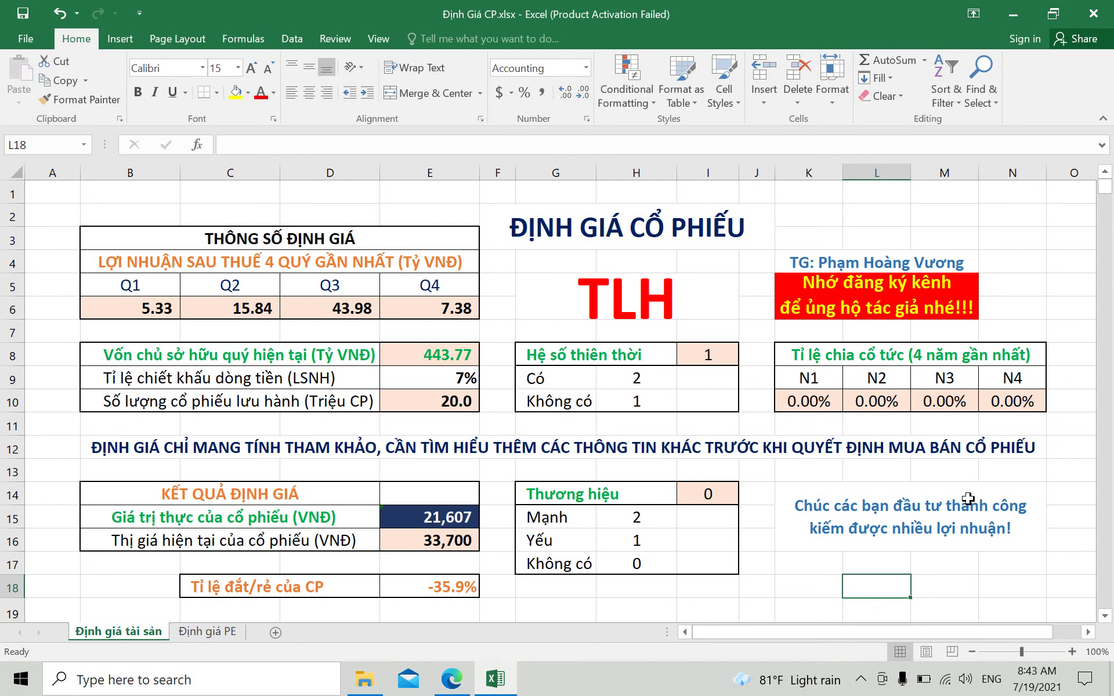
{"action": "left_click", "coordinate": [940, 587]}
{"action": "left_click", "coordinate": [889, 586]}
{"action": "left_click", "coordinate": [945, 586]}
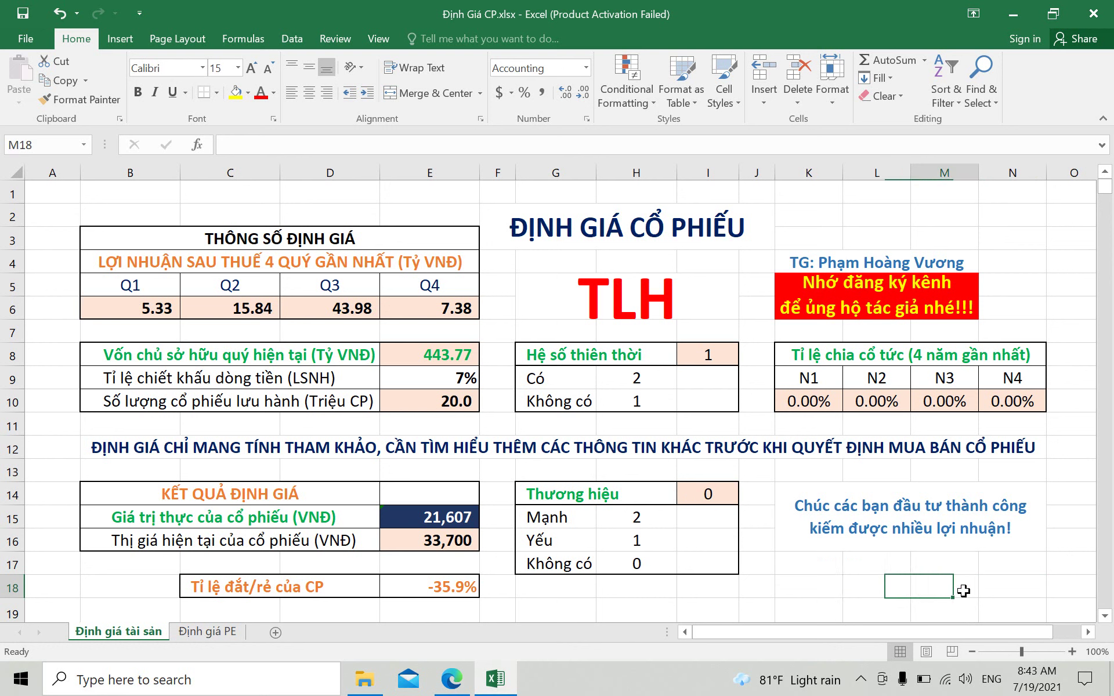
{"action": "left_click", "coordinate": [896, 590]}
{"action": "left_click", "coordinate": [939, 591]}
{"action": "left_click", "coordinate": [858, 590]}
{"action": "left_click", "coordinate": [939, 592]}
{"action": "left_click", "coordinate": [900, 589]}
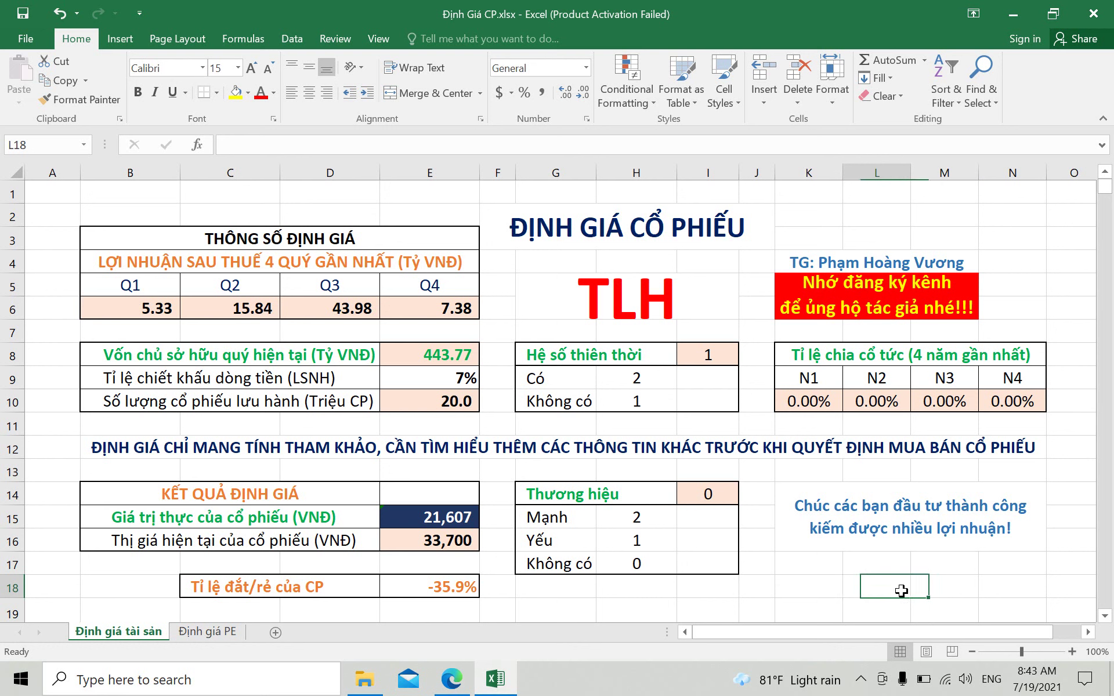
{"action": "left_click", "coordinate": [825, 594]}
{"action": "left_click", "coordinate": [884, 595]}
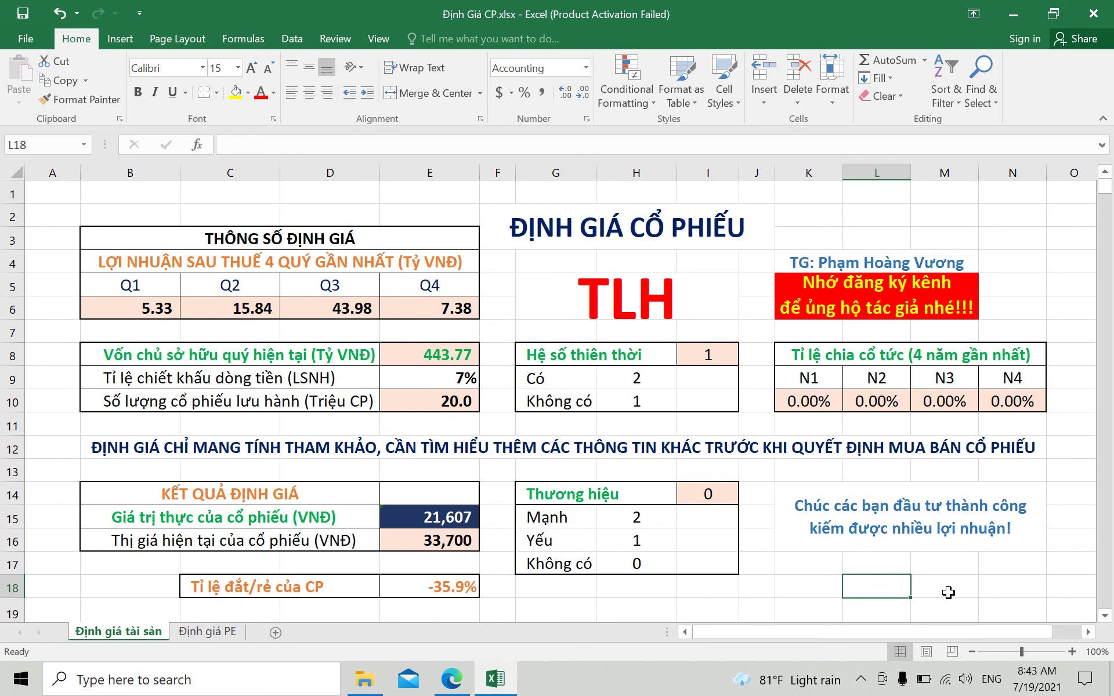
{"action": "left_click", "coordinate": [948, 592]}
{"action": "left_click", "coordinate": [903, 586]}
{"action": "left_click", "coordinate": [835, 586]}
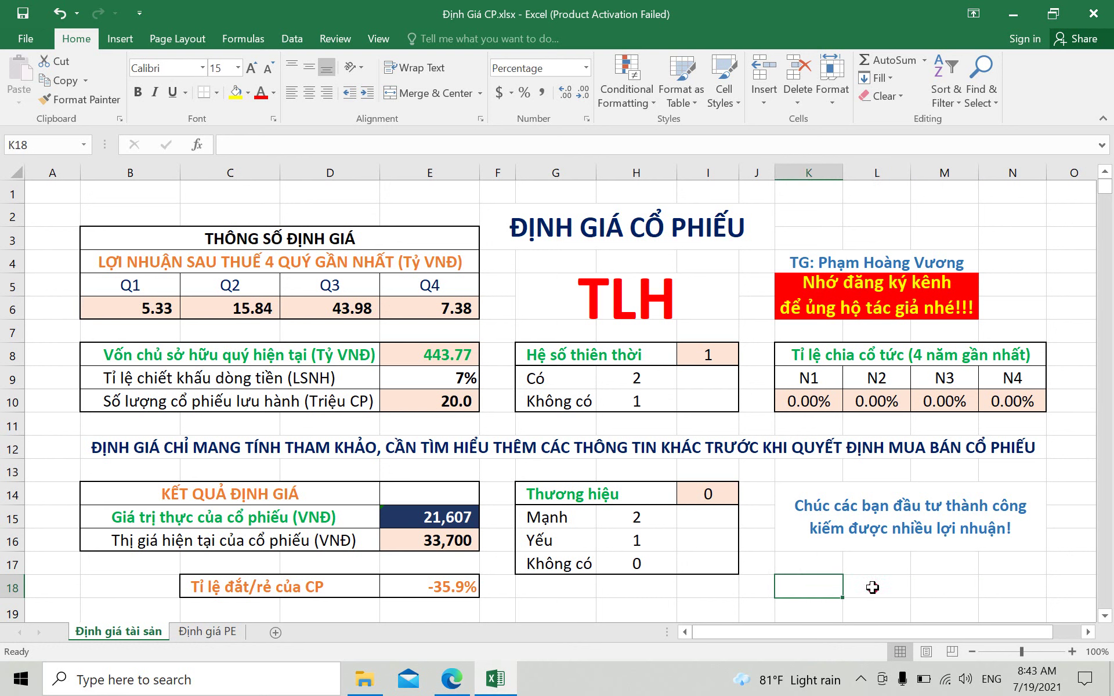
{"action": "left_click", "coordinate": [882, 587]}
{"action": "left_click", "coordinate": [952, 589]}
{"action": "left_click", "coordinate": [882, 562]}
{"action": "left_click", "coordinate": [830, 561]}
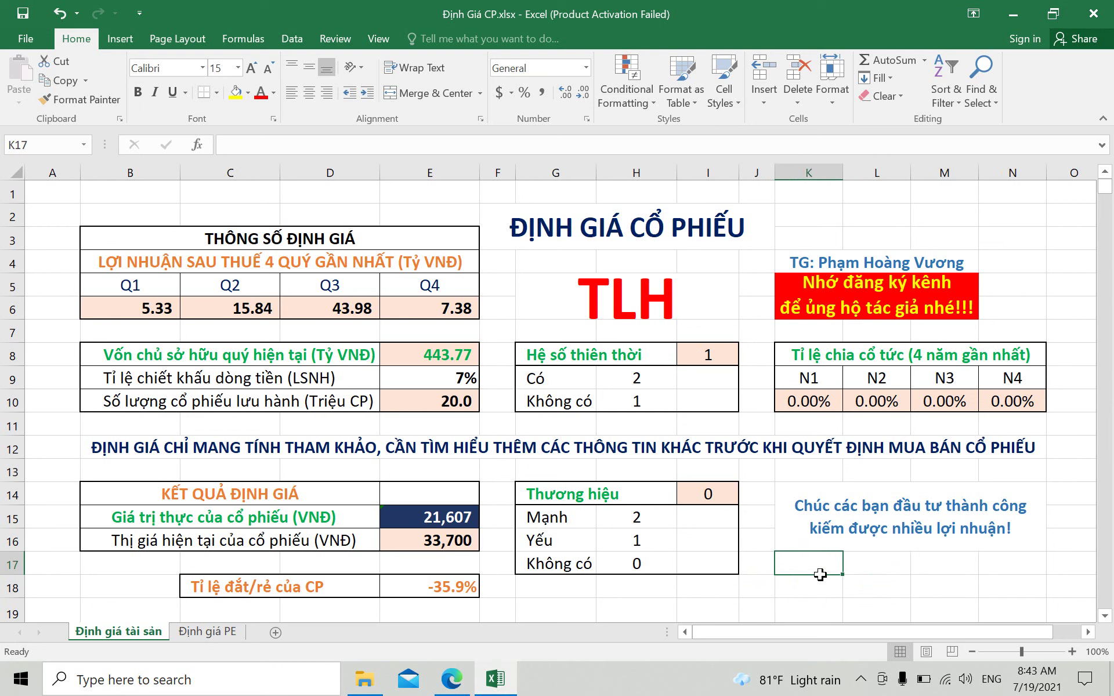
{"action": "left_click", "coordinate": [826, 587]}
{"action": "left_click", "coordinate": [885, 591]}
{"action": "left_click", "coordinate": [948, 590]}
{"action": "left_click", "coordinate": [951, 566]}
{"action": "left_click", "coordinate": [864, 564]}
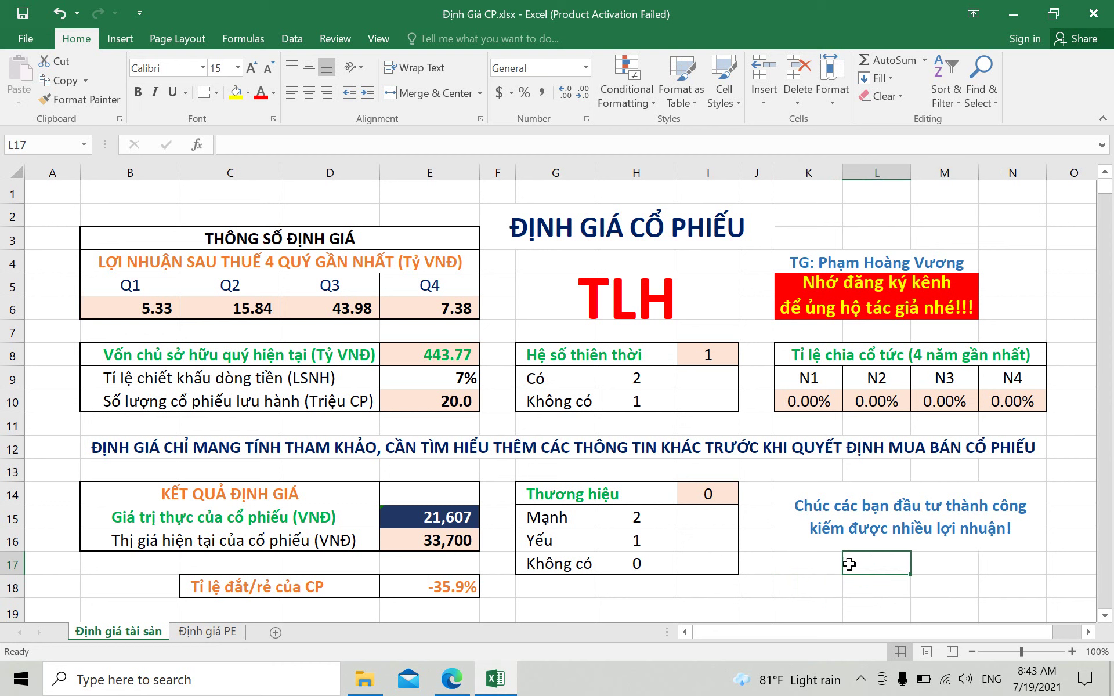
{"action": "left_click", "coordinate": [821, 563]}
{"action": "left_click", "coordinate": [819, 586]}
{"action": "left_click", "coordinate": [872, 591]}
{"action": "left_click", "coordinate": [920, 589]}
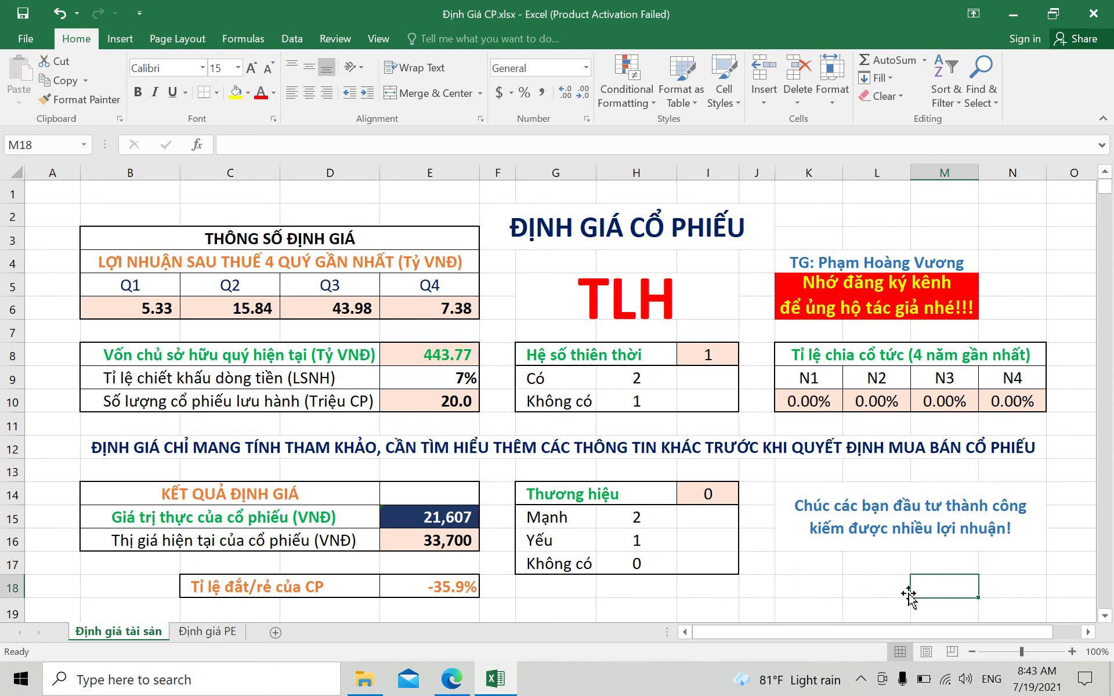
{"action": "left_click", "coordinate": [888, 590]}
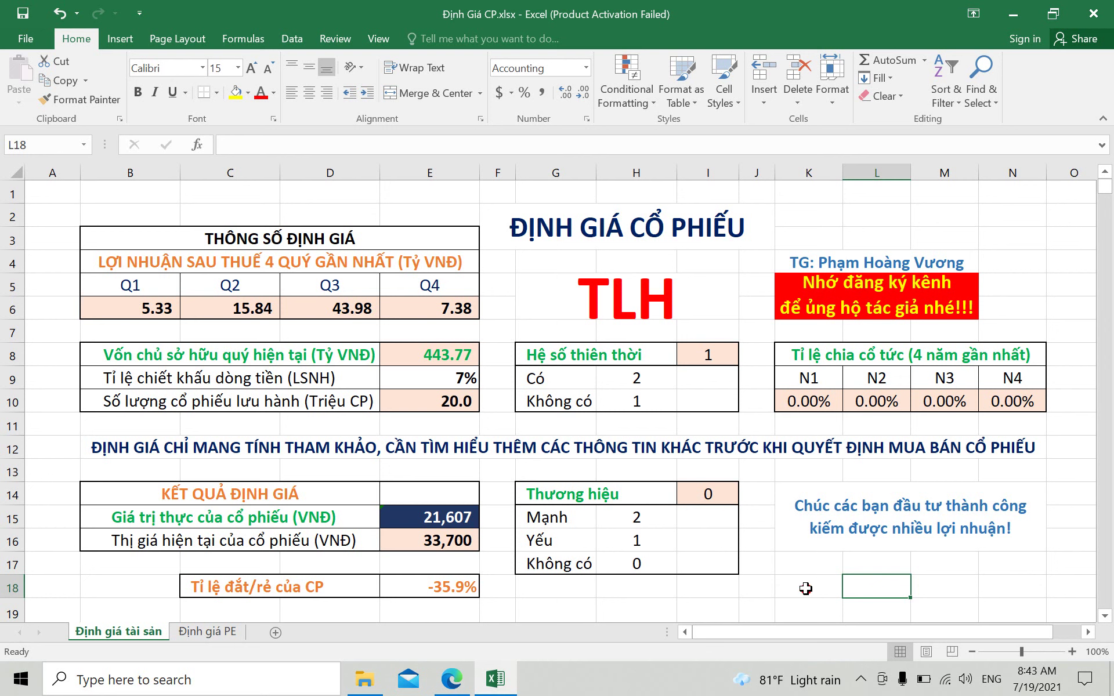
{"action": "left_click", "coordinate": [806, 588]}
{"action": "left_click", "coordinate": [903, 587]}
{"action": "left_click", "coordinate": [939, 583]}
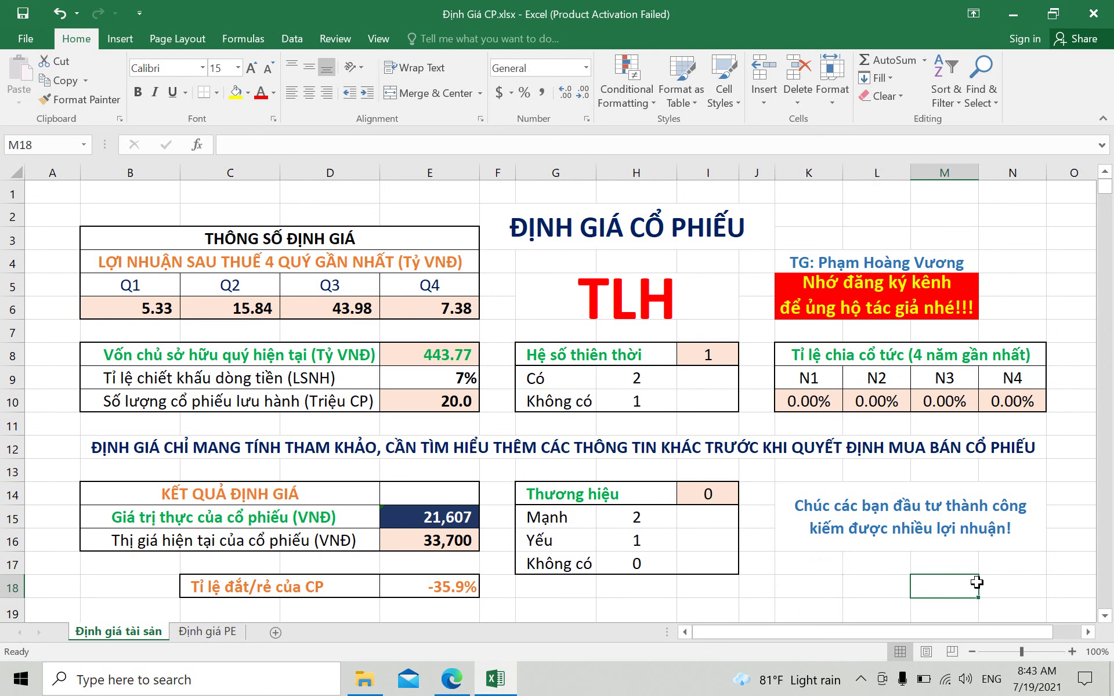
{"action": "left_click", "coordinate": [1013, 583]}
{"action": "left_click", "coordinate": [952, 590]}
{"action": "left_click", "coordinate": [878, 587]}
{"action": "left_click", "coordinate": [815, 590]}
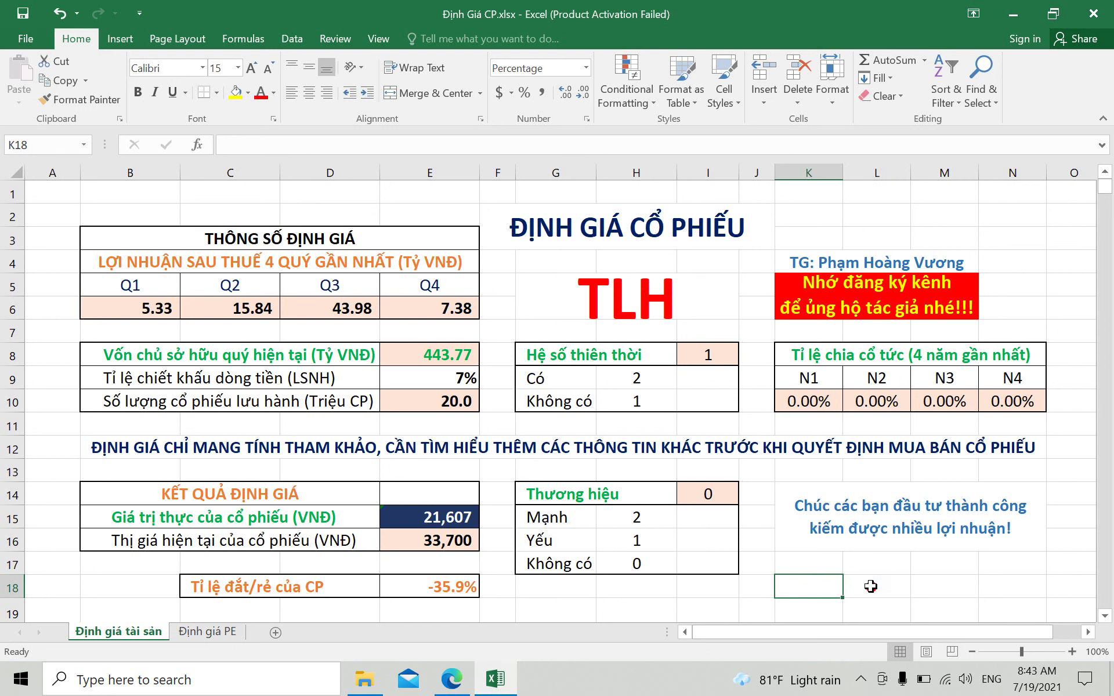
{"action": "left_click", "coordinate": [870, 586]}
{"action": "left_click", "coordinate": [946, 586]}
{"action": "left_click", "coordinate": [1021, 586]}
{"action": "left_click", "coordinate": [942, 587]}
{"action": "left_click", "coordinate": [876, 586]}
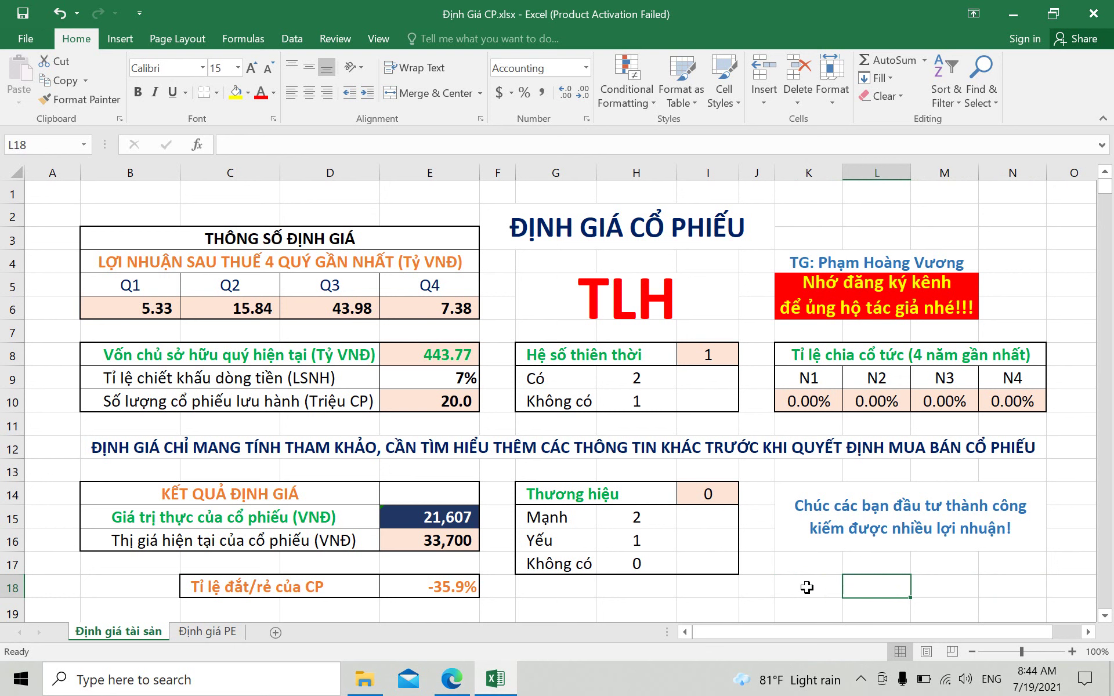
{"action": "left_click", "coordinate": [807, 588]}
{"action": "left_click", "coordinate": [870, 586]}
{"action": "left_click", "coordinate": [924, 583]}
{"action": "left_click", "coordinate": [997, 586]}
{"action": "left_click", "coordinate": [942, 590]}
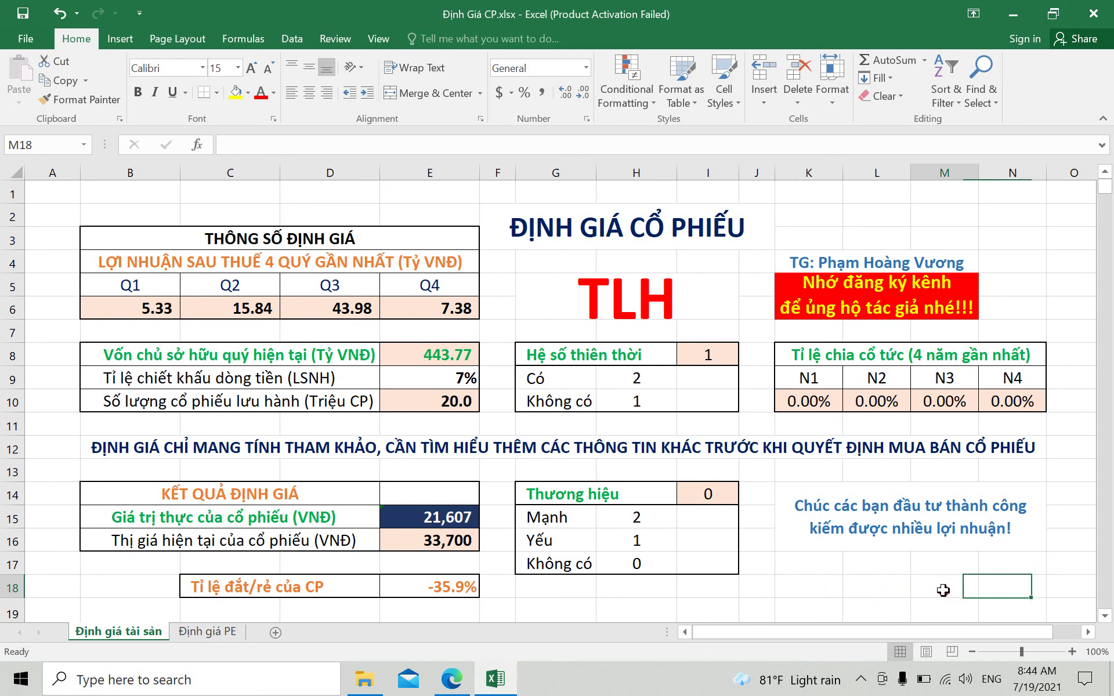
{"action": "left_click", "coordinate": [867, 586]}
{"action": "left_click", "coordinate": [825, 588]}
{"action": "left_click", "coordinate": [942, 586]}
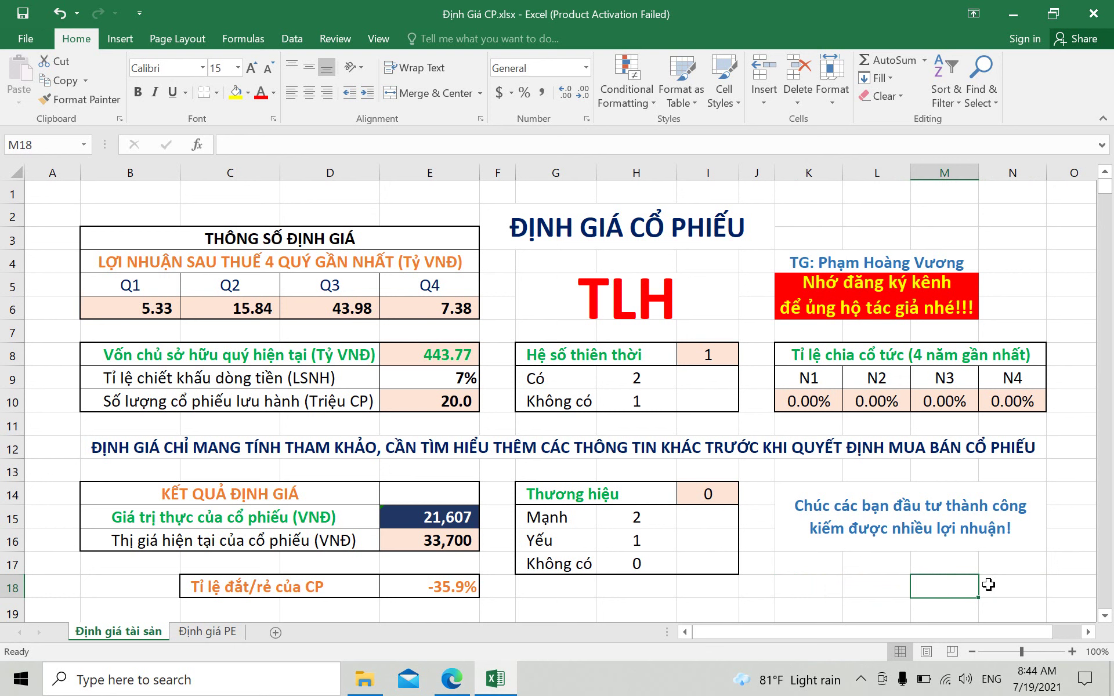
{"action": "left_click", "coordinate": [1009, 586]}
{"action": "left_click", "coordinate": [943, 586]}
{"action": "left_click", "coordinate": [875, 582]}
{"action": "left_click", "coordinate": [830, 585]}
{"action": "left_click", "coordinate": [876, 586]}
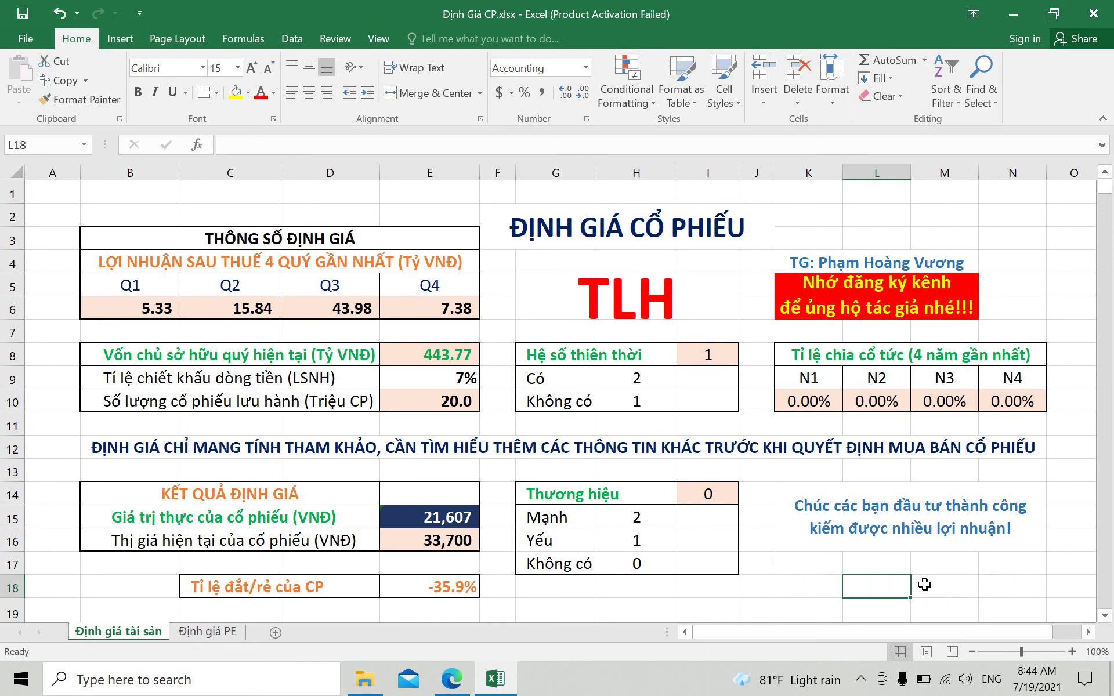
{"action": "left_click", "coordinate": [942, 585]}
{"action": "left_click", "coordinate": [1009, 586]}
{"action": "left_click", "coordinate": [960, 586]}
{"action": "left_click", "coordinate": [828, 590]}
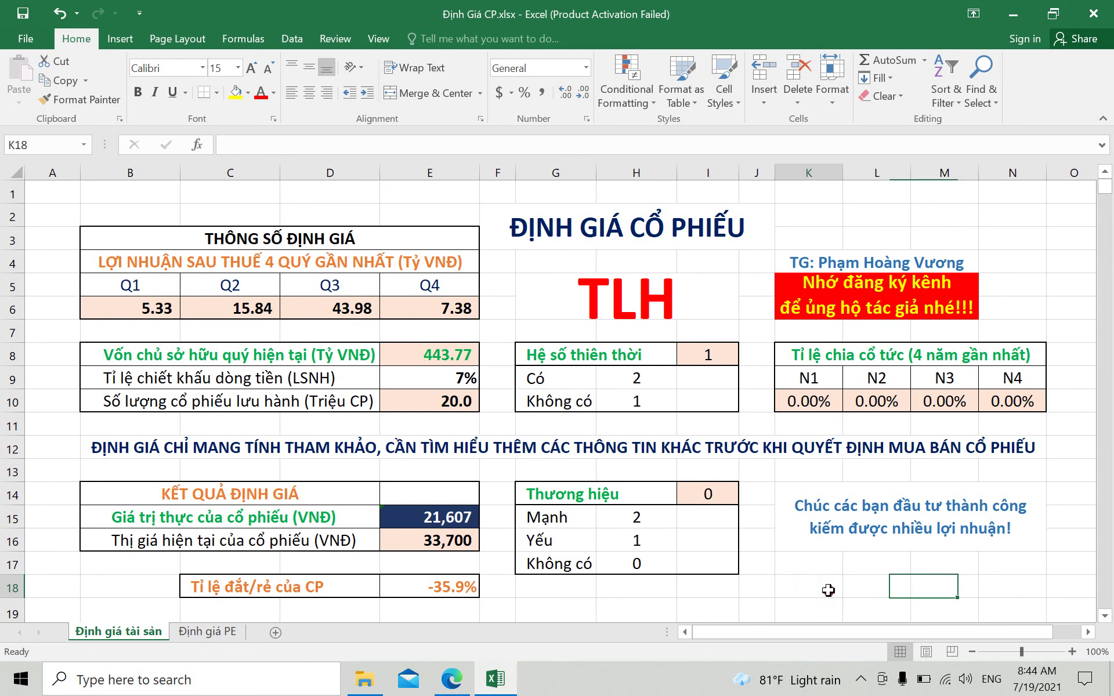
{"action": "left_click", "coordinate": [863, 588]}
{"action": "left_click", "coordinate": [935, 586]}
{"action": "left_click", "coordinate": [883, 588]}
{"action": "left_click", "coordinate": [824, 592]}
{"action": "left_click", "coordinate": [890, 586]}
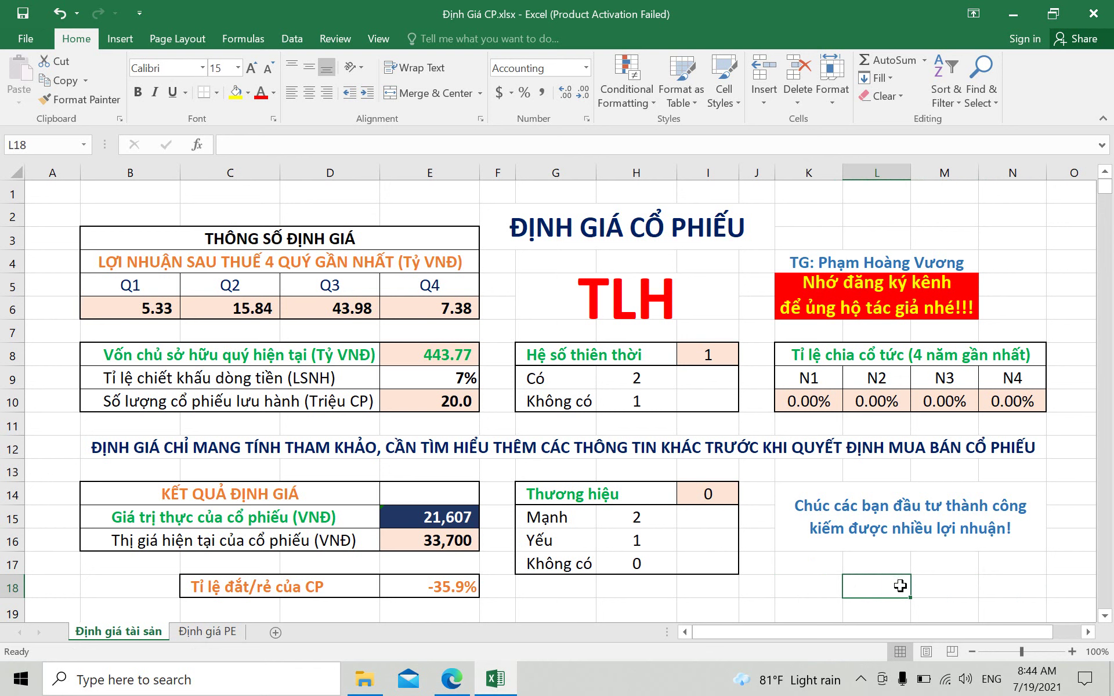
{"action": "left_click", "coordinate": [934, 587]}
{"action": "left_click", "coordinate": [891, 588]}
Step: Review the "Hệ số thiên thời" and "Thương hiệu" inputs, plus the four yearly dividend ratios N1 to N4
{"action": "left_click", "coordinate": [707, 356]}
{"action": "left_click", "coordinate": [705, 496]}
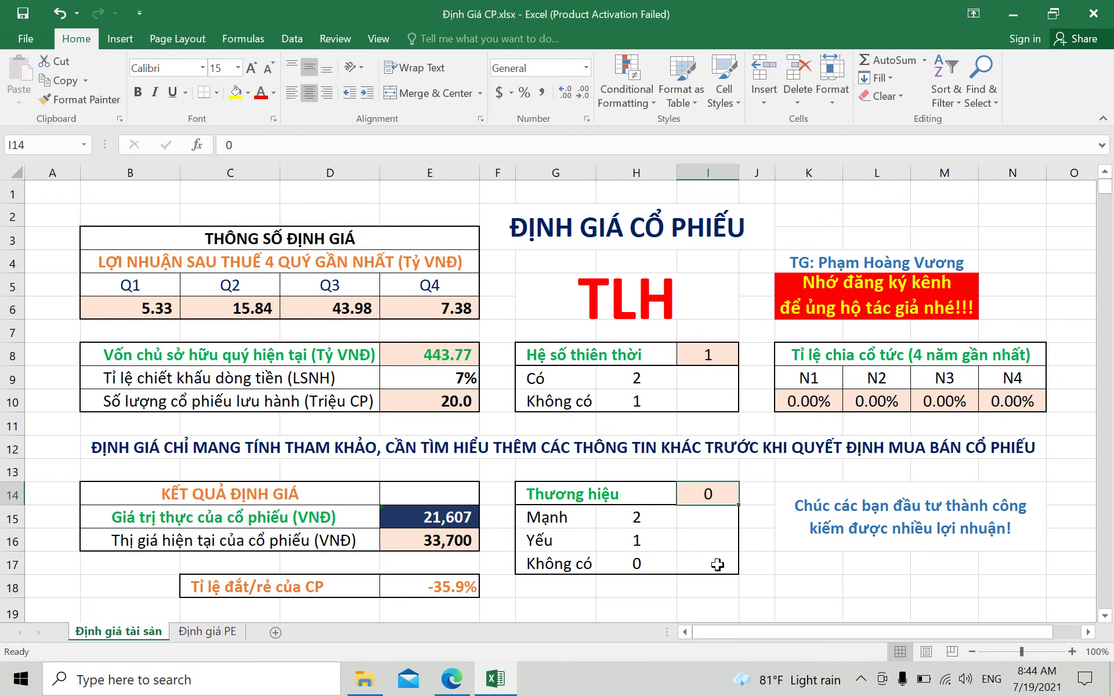
{"action": "left_click", "coordinate": [807, 404]}
{"action": "left_click", "coordinate": [889, 402]}
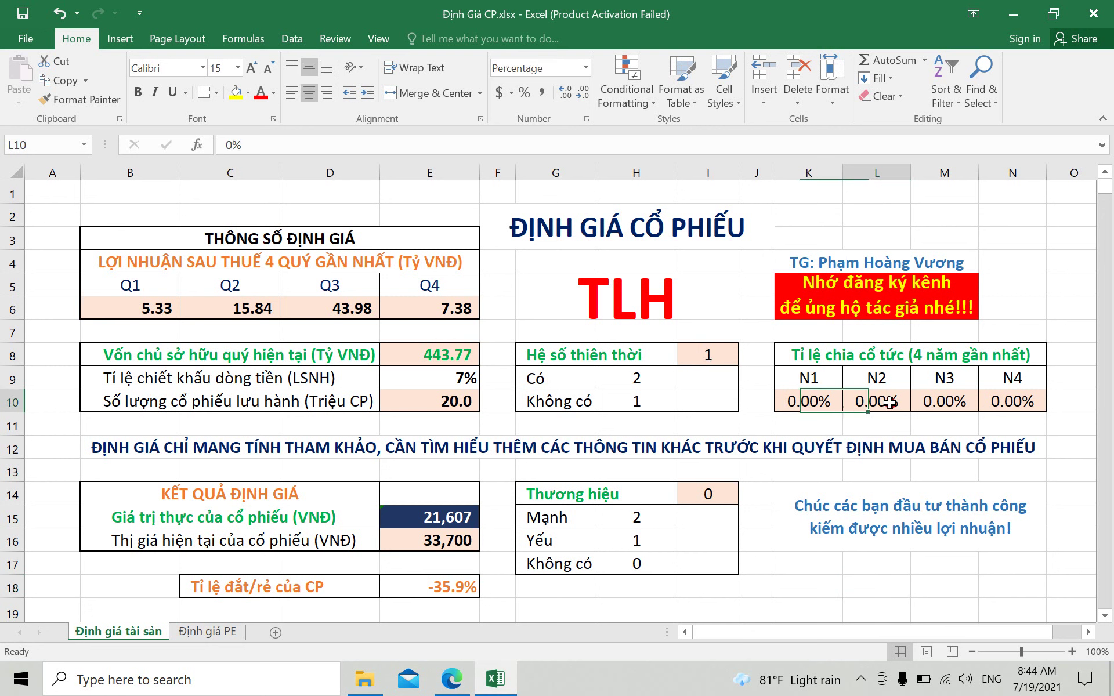
{"action": "left_click", "coordinate": [929, 400]}
{"action": "left_click", "coordinate": [1020, 404]}
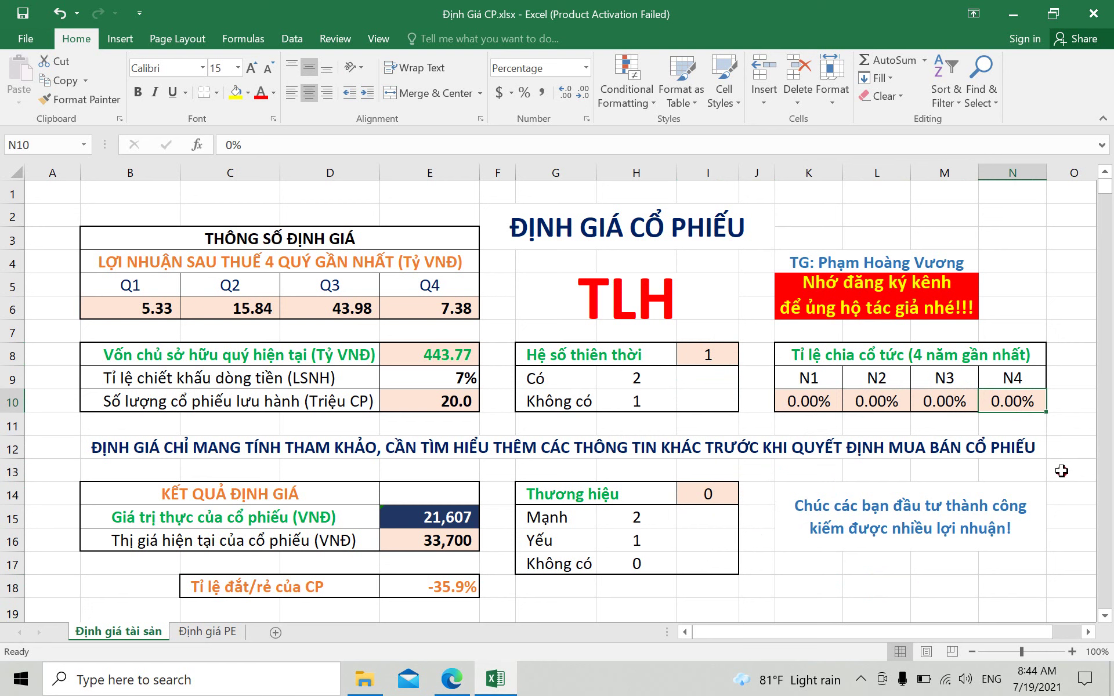
{"action": "left_click", "coordinate": [1061, 471]}
{"action": "left_click", "coordinate": [1024, 471]}
{"action": "left_click", "coordinate": [951, 472]}
{"action": "left_click", "coordinate": [896, 470]}
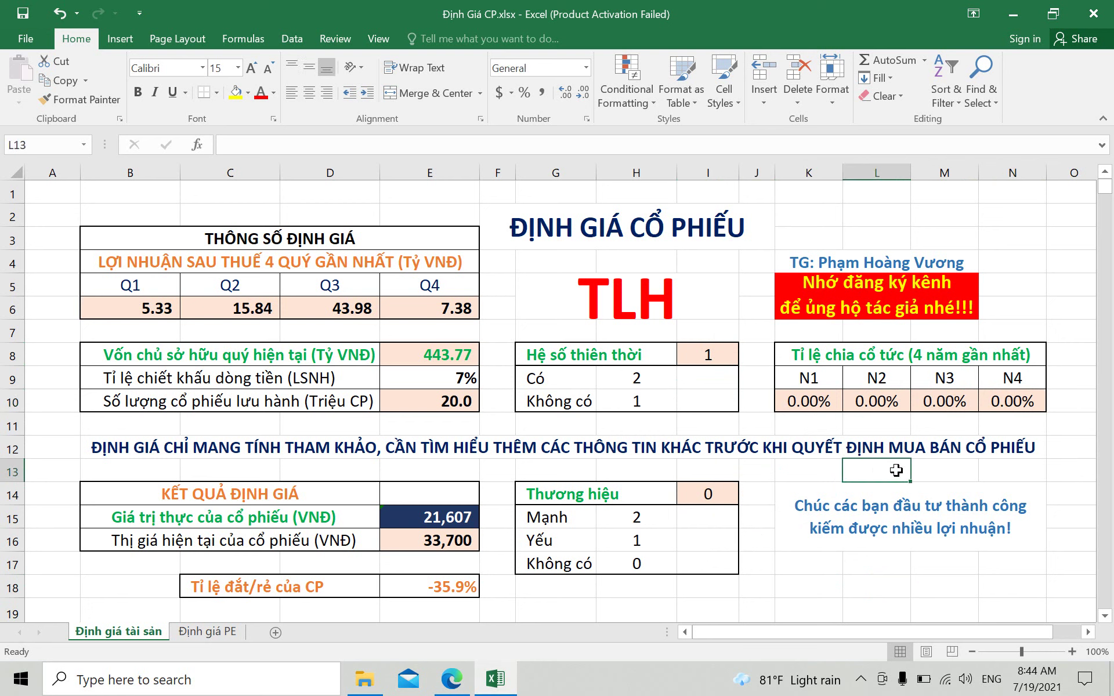
{"action": "left_click", "coordinate": [882, 573]}
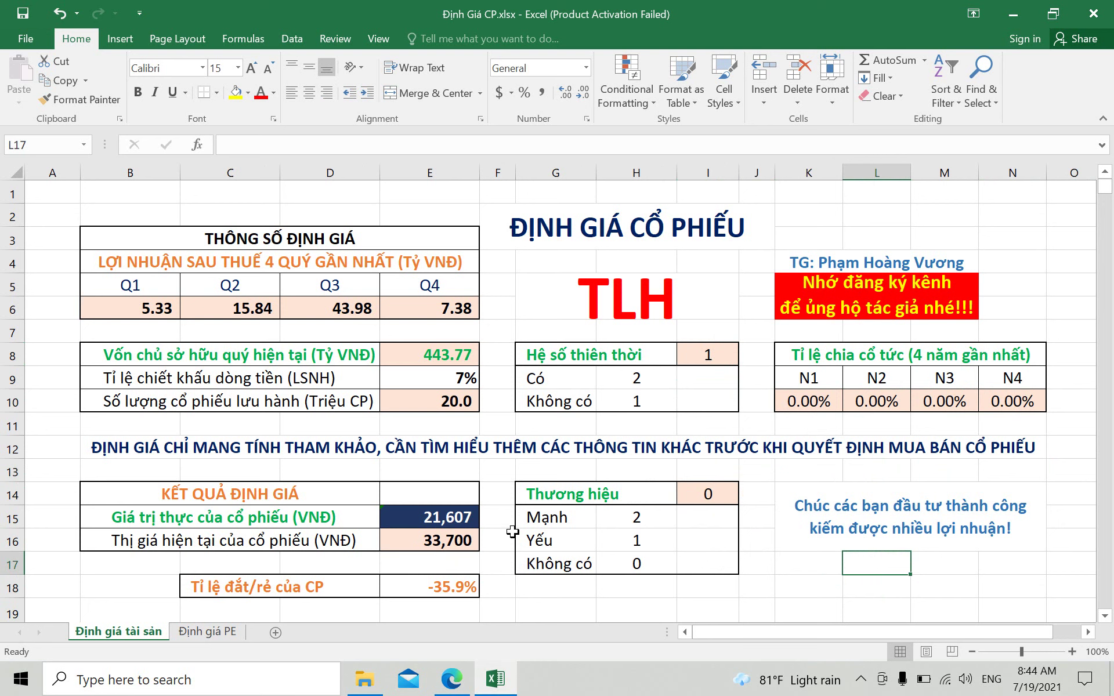
Step: Switch to Microsoft Edge, search VietstockFinance for "vnm" and open the VNM (CTCP Sữa Việt Nam) company page
{"action": "left_click", "coordinate": [451, 679]}
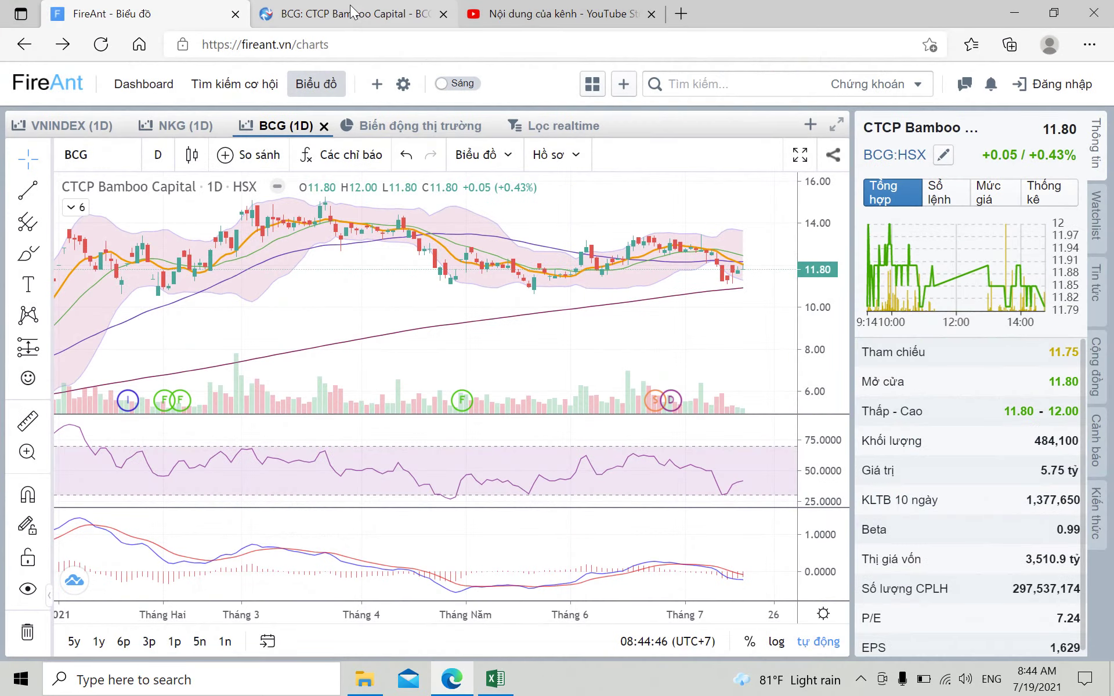
{"action": "left_click", "coordinate": [352, 11]}
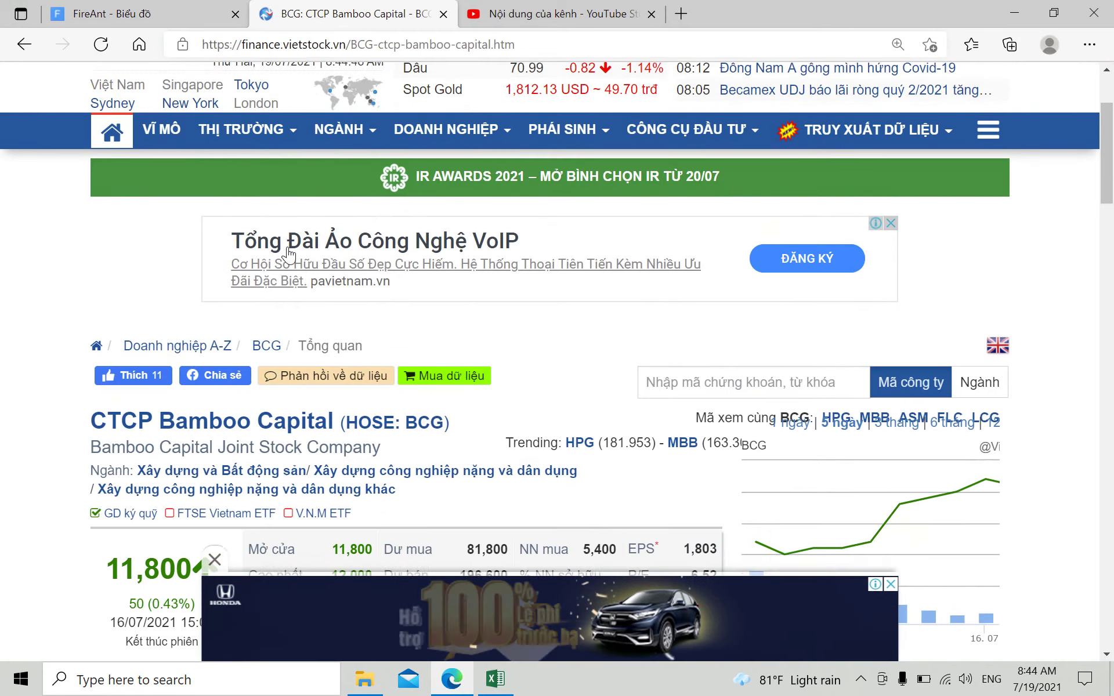
{"action": "scroll", "coordinate": [288, 253], "scroll_direction": "up", "scroll_amount": 3}
{"action": "left_click", "coordinate": [927, 81]}
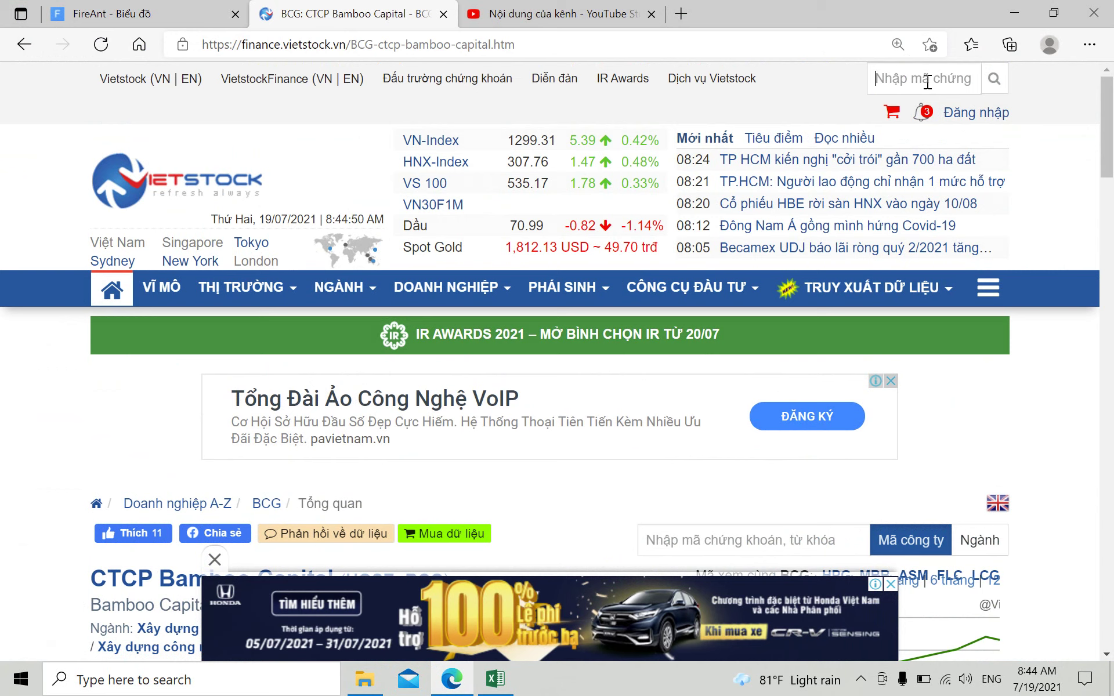
{"action": "type", "text": "vnm"}
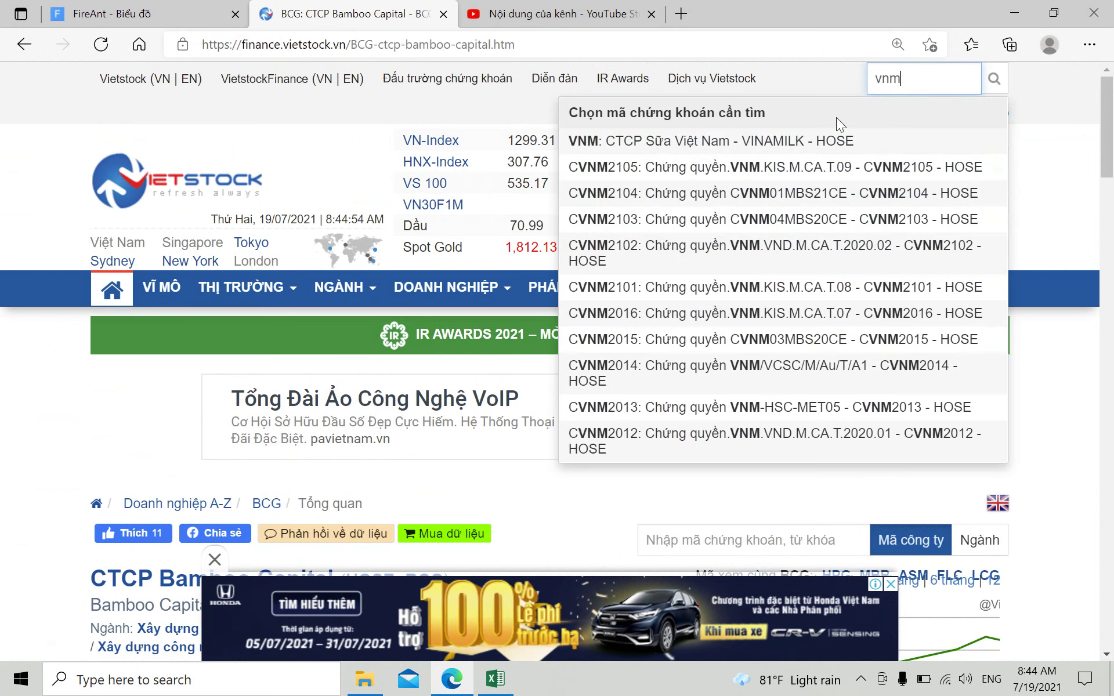
{"action": "left_click", "coordinate": [724, 142]}
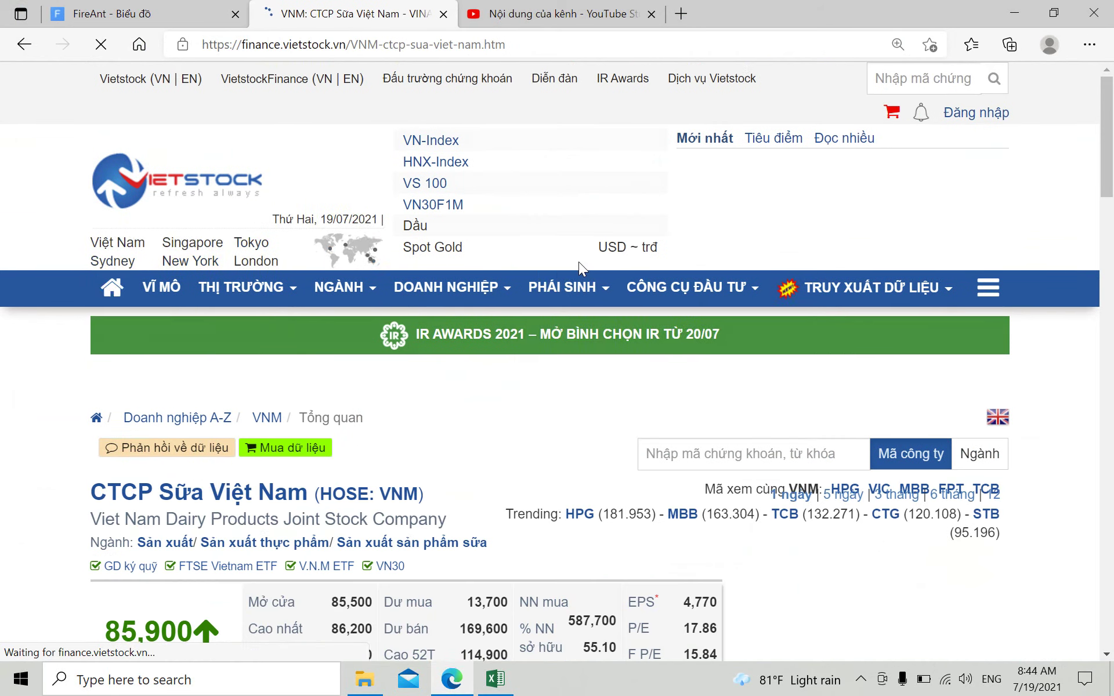
Step: Look through VNM's key figures and trading statistics on its VietstockFinance overview page
{"action": "scroll", "coordinate": [566, 213], "scroll_direction": "down", "scroll_amount": 5}
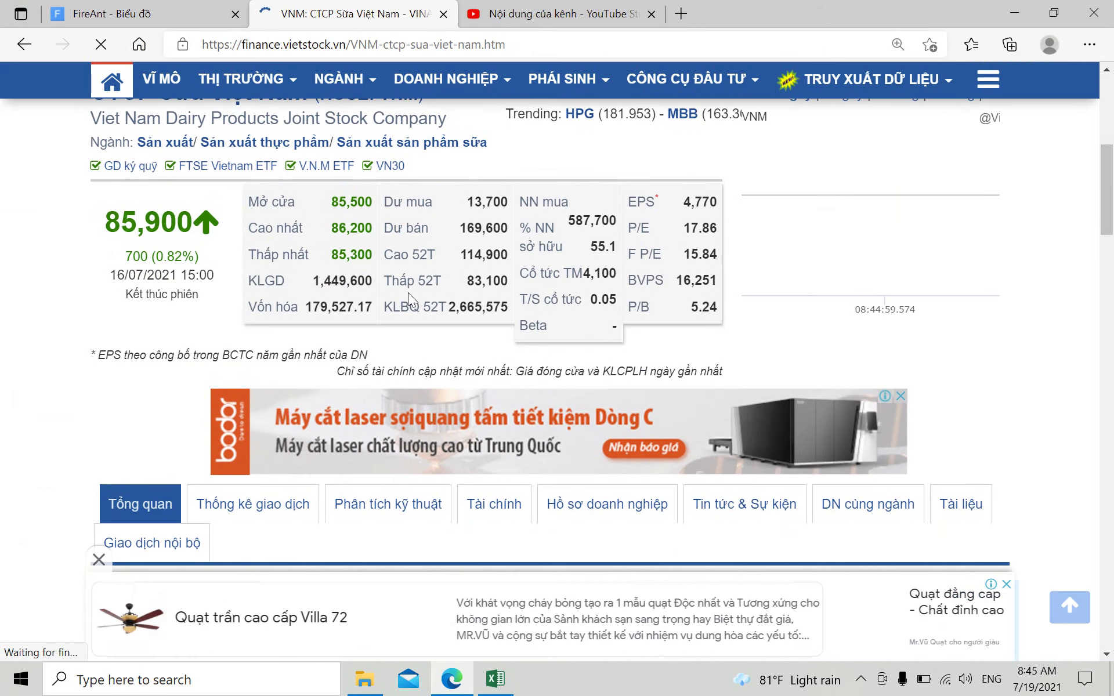
{"action": "scroll", "coordinate": [93, 382], "scroll_direction": "down", "scroll_amount": 5}
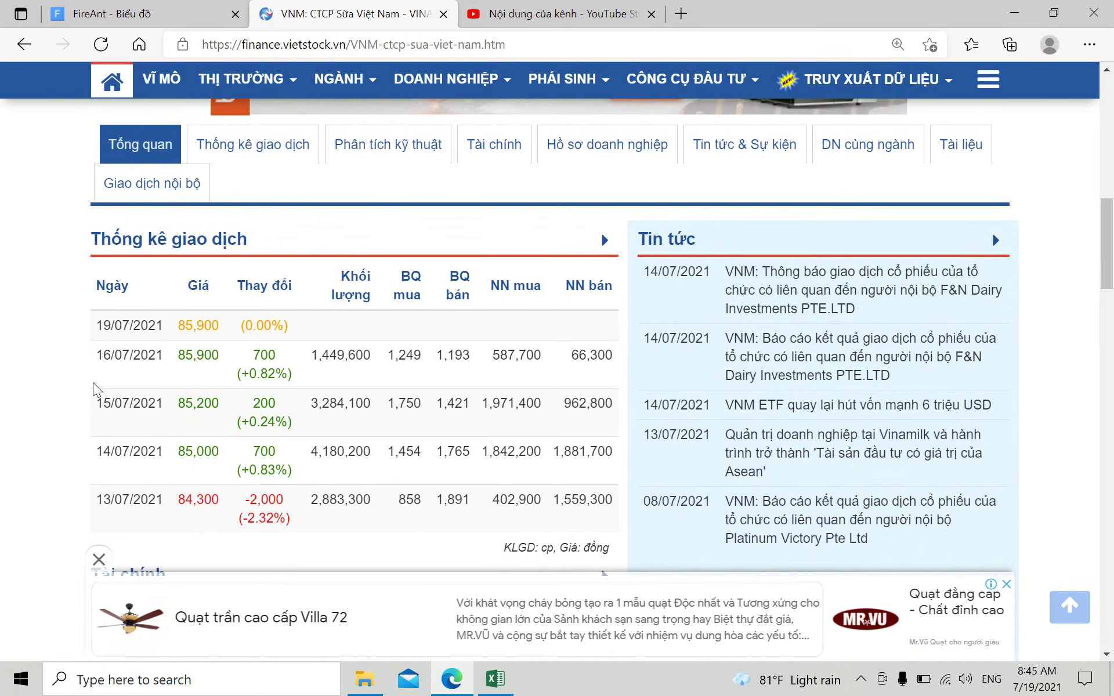
{"action": "scroll", "coordinate": [232, 391], "scroll_direction": "up", "scroll_amount": 6}
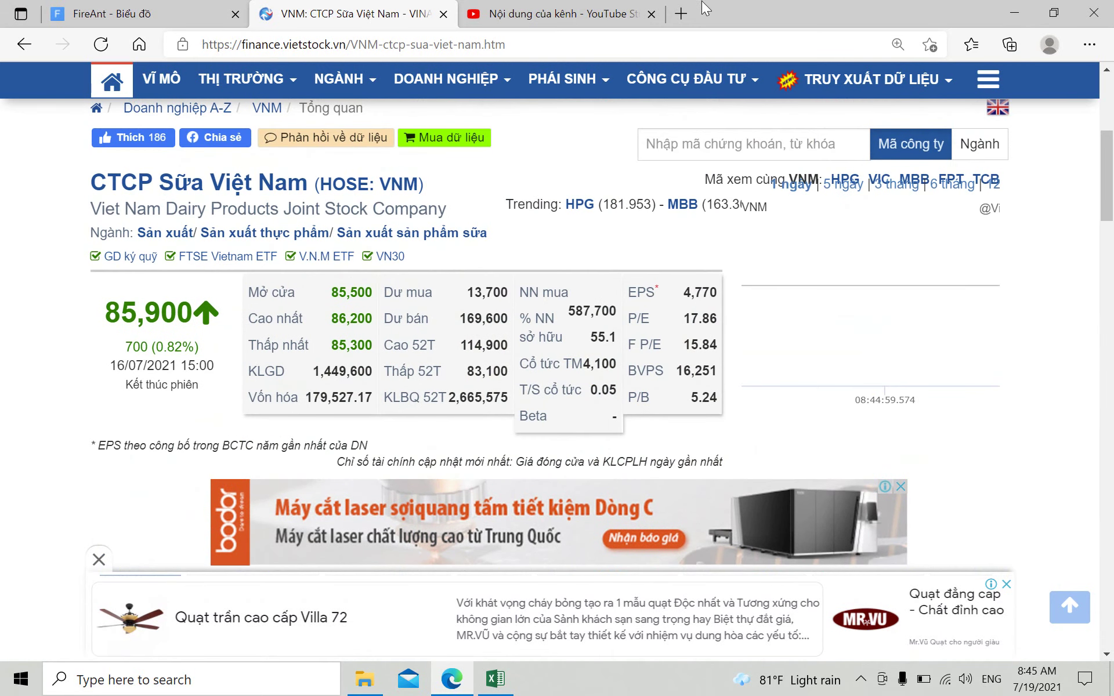
Step: Open the bookmarked TVSI market overview in a new browser tab, search for "vnm" and open VNM's company overview
{"action": "left_click", "coordinate": [681, 14]}
{"action": "left_click", "coordinate": [1094, 73]}
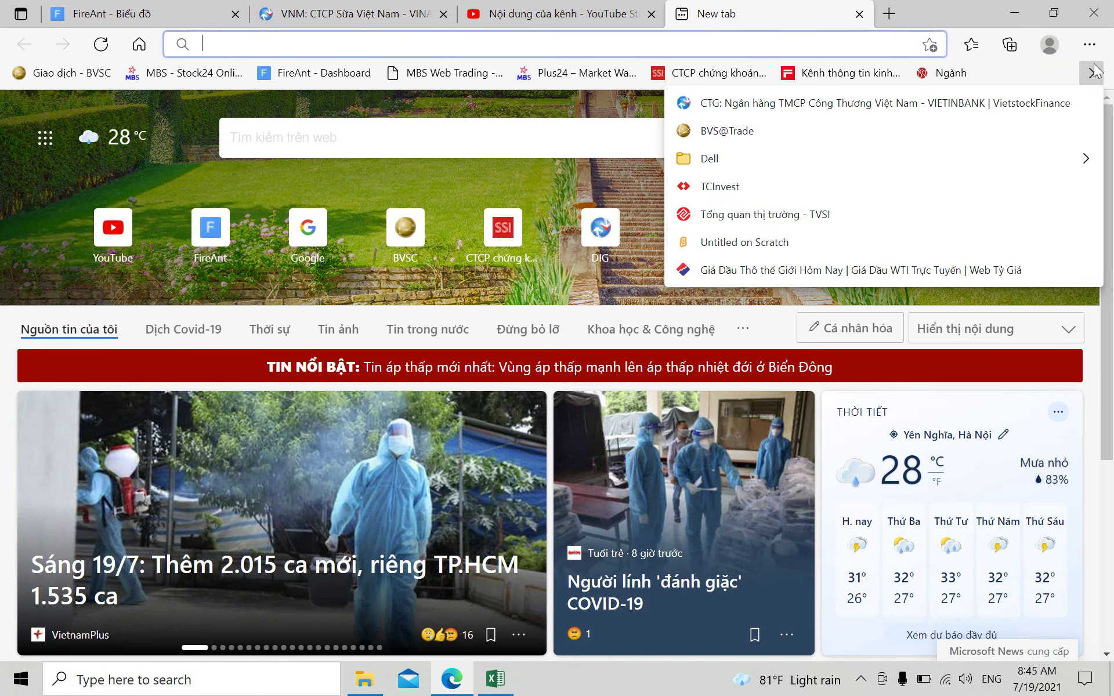
{"action": "left_click", "coordinate": [725, 214]}
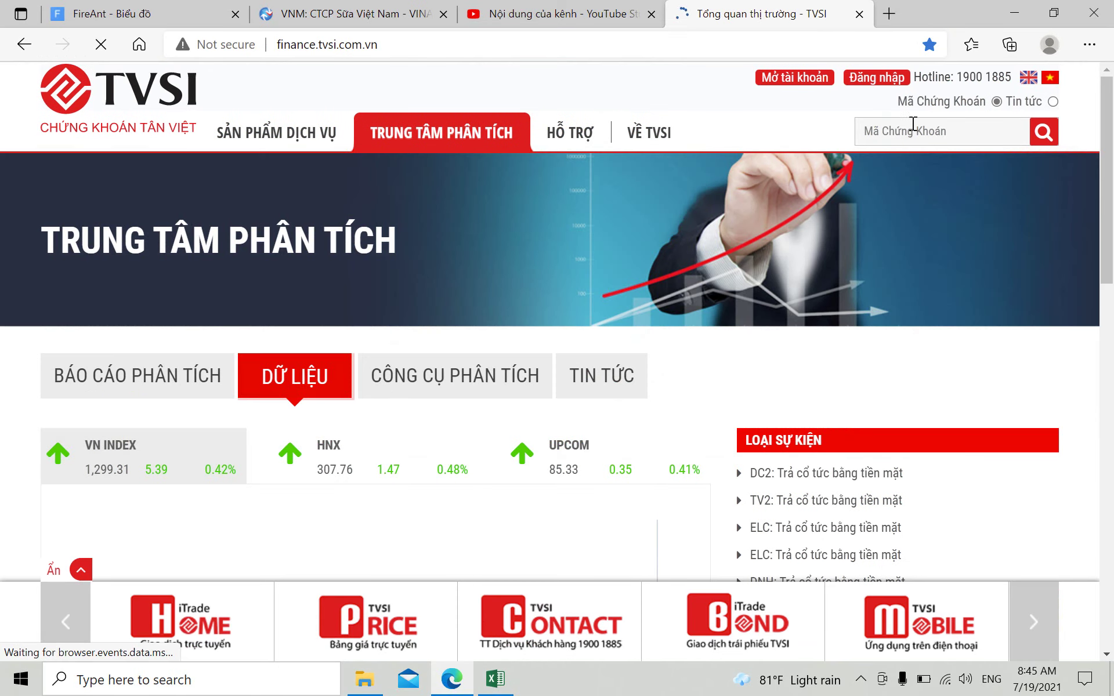
{"action": "left_click", "coordinate": [912, 122]}
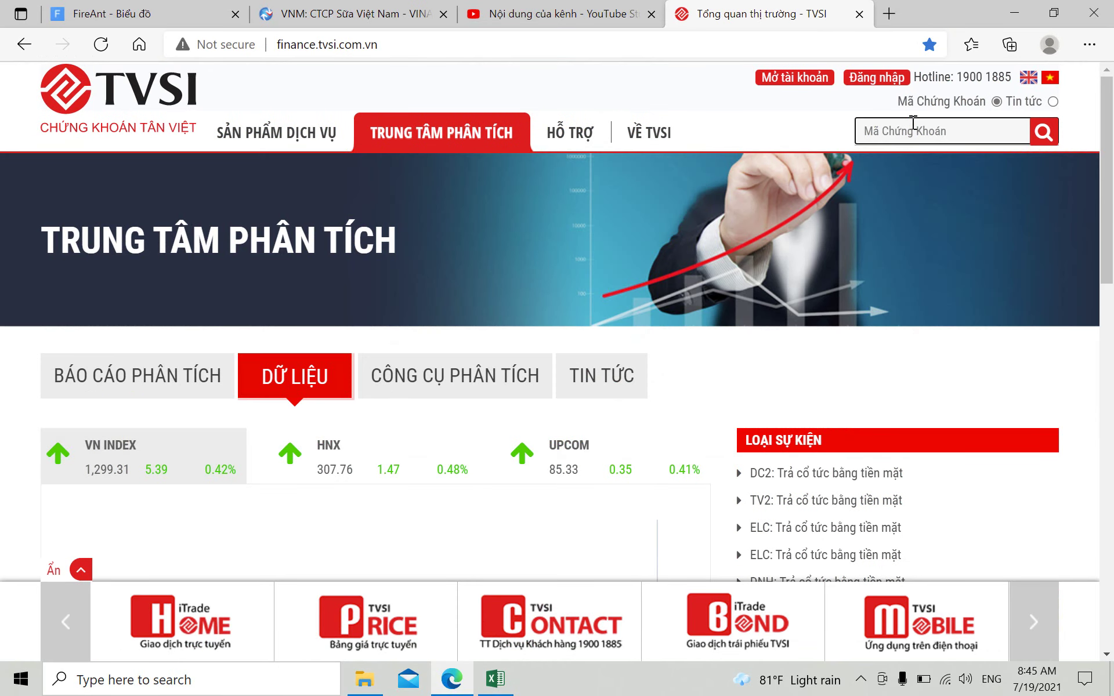
{"action": "type", "text": "vnm"}
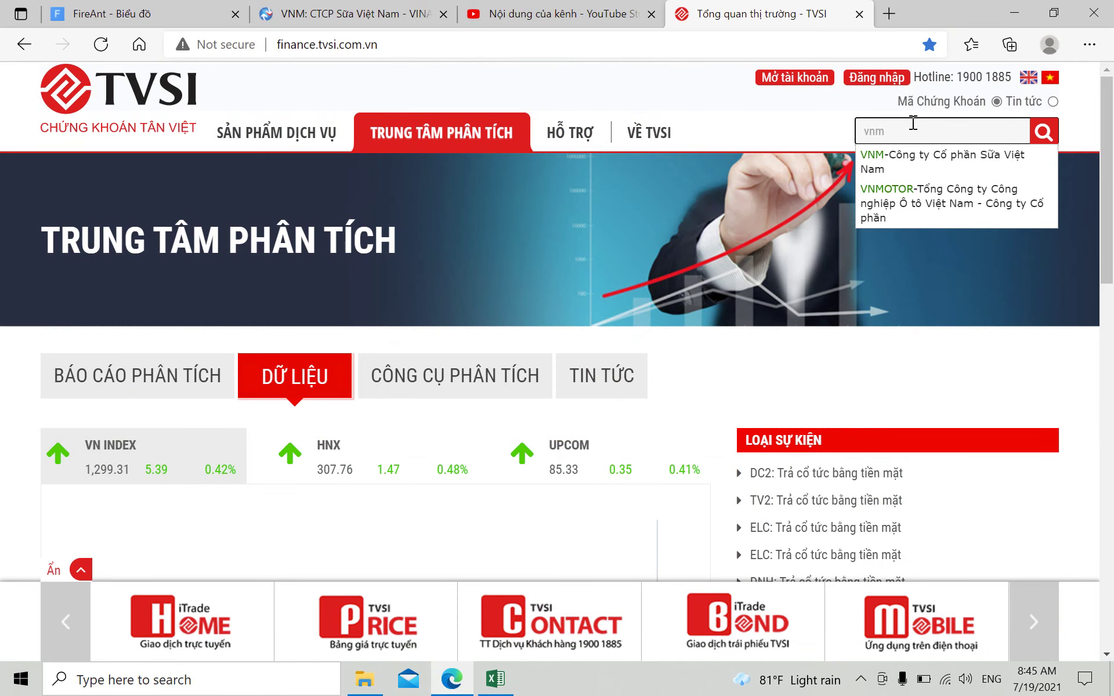
{"action": "left_click", "coordinate": [886, 167]}
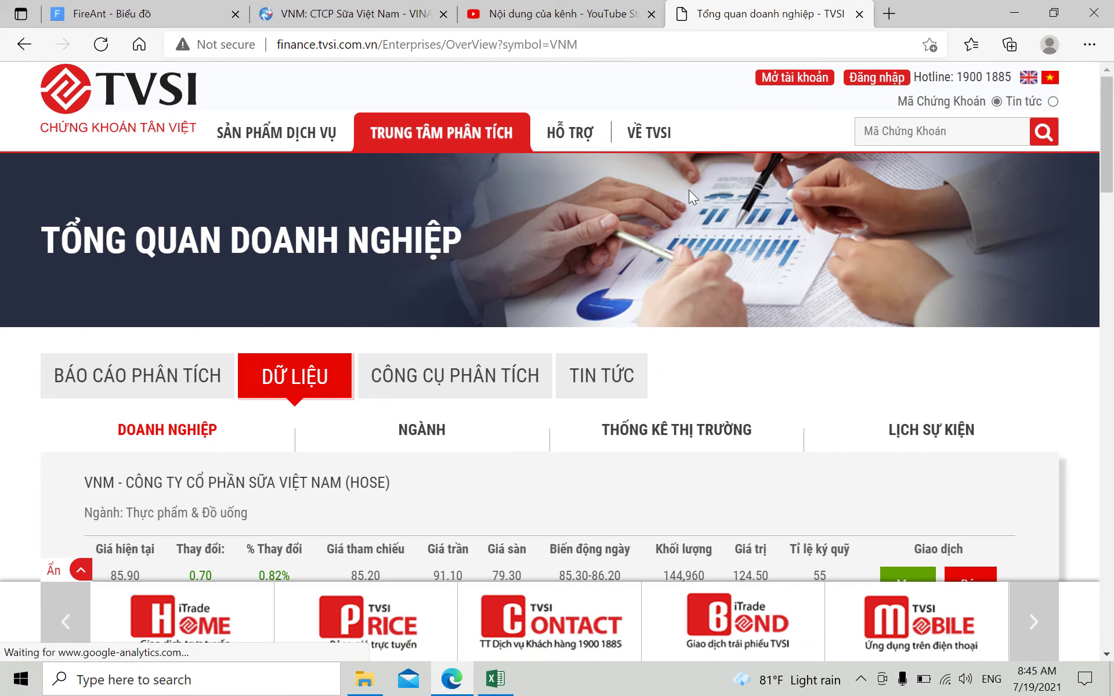
Step: Examine VNM's book value ("Giá trị sổ sách") among the overview figures on TVSI, highlighting the number
{"action": "scroll", "coordinate": [688, 190], "scroll_direction": "down", "scroll_amount": 6}
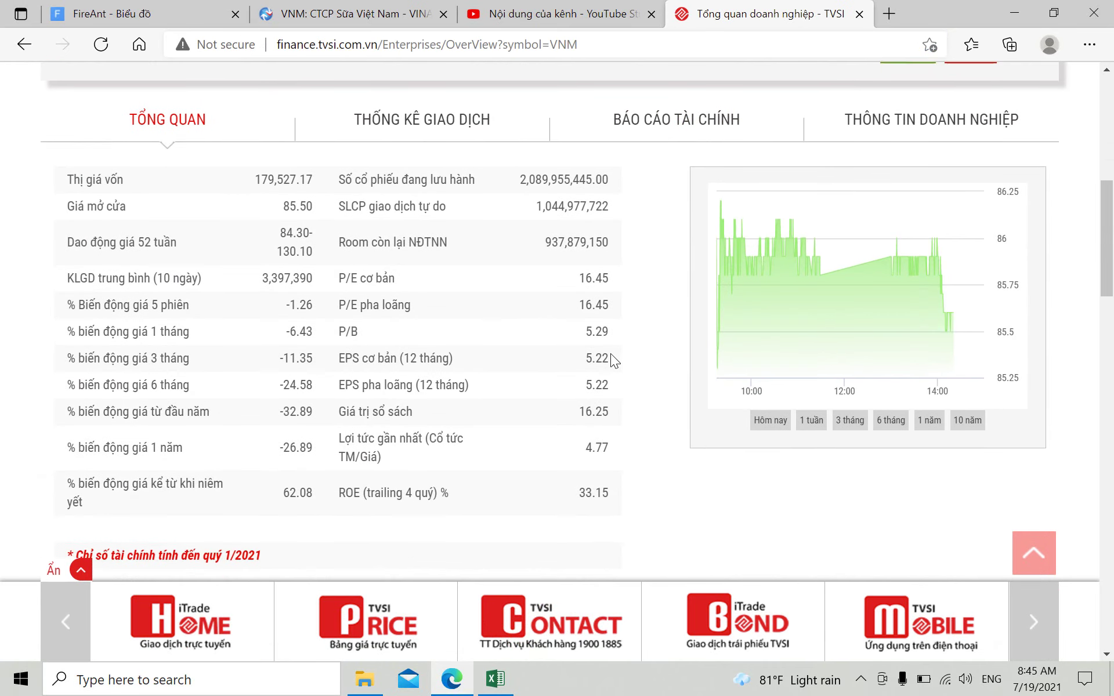
{"action": "left_click_drag", "start_coordinate": [572, 422], "coordinate": [621, 418]}
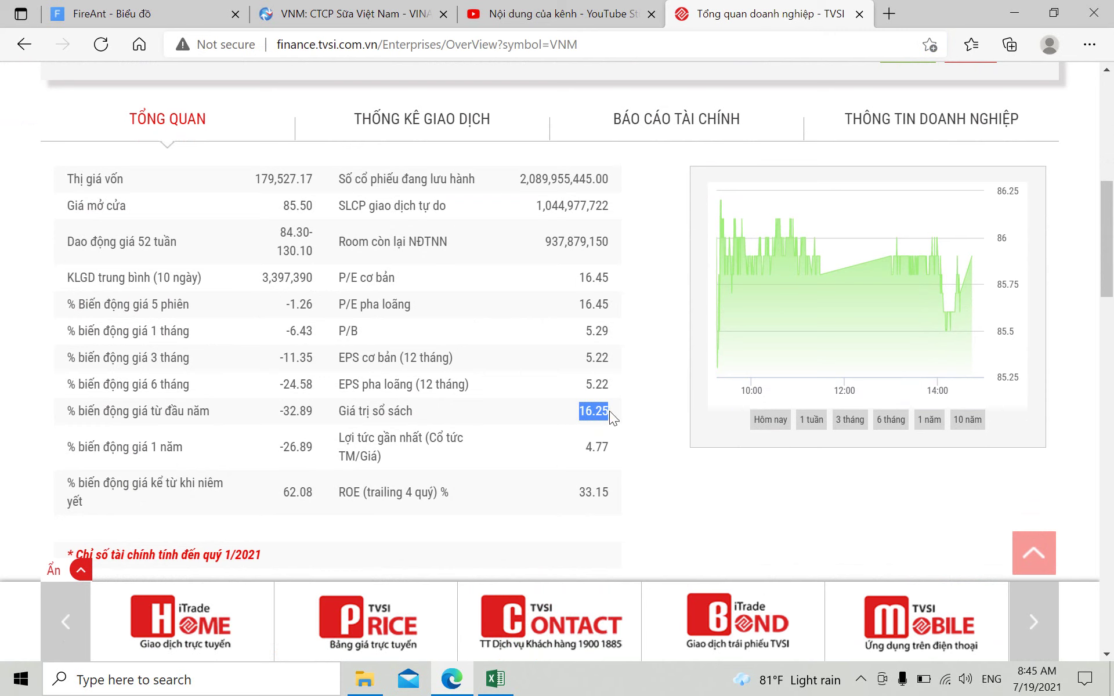
{"action": "left_click_drag", "start_coordinate": [570, 411], "coordinate": [627, 413]}
{"action": "left_click", "coordinate": [571, 416]}
{"action": "double_click", "coordinate": [602, 415]}
{"action": "double_click", "coordinate": [600, 415]}
{"action": "left_click", "coordinate": [555, 416]}
{"action": "double_click", "coordinate": [591, 412]}
{"action": "left_click", "coordinate": [561, 416]}
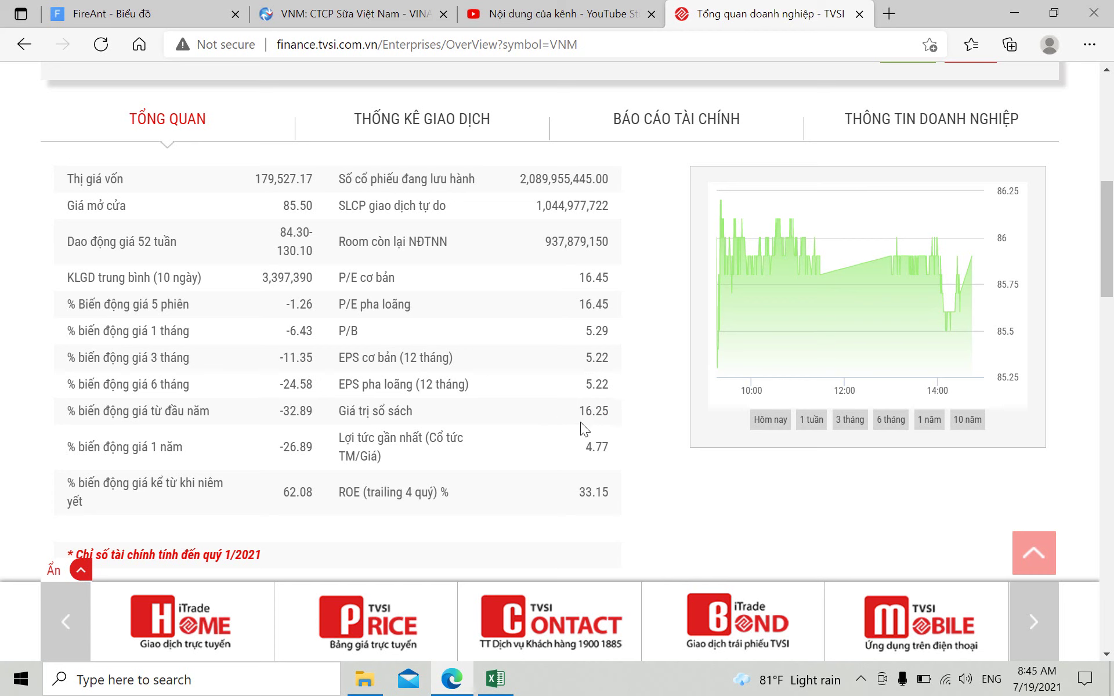
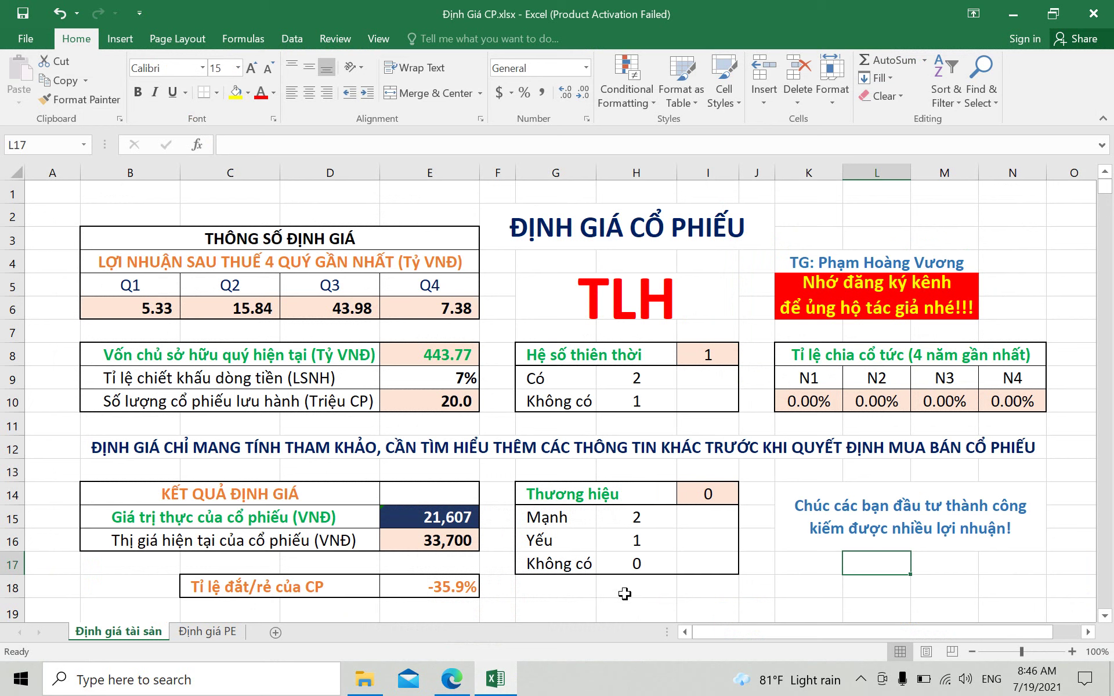
{"action": "left_click", "coordinate": [624, 593]}
{"action": "left_click", "coordinate": [709, 592]}
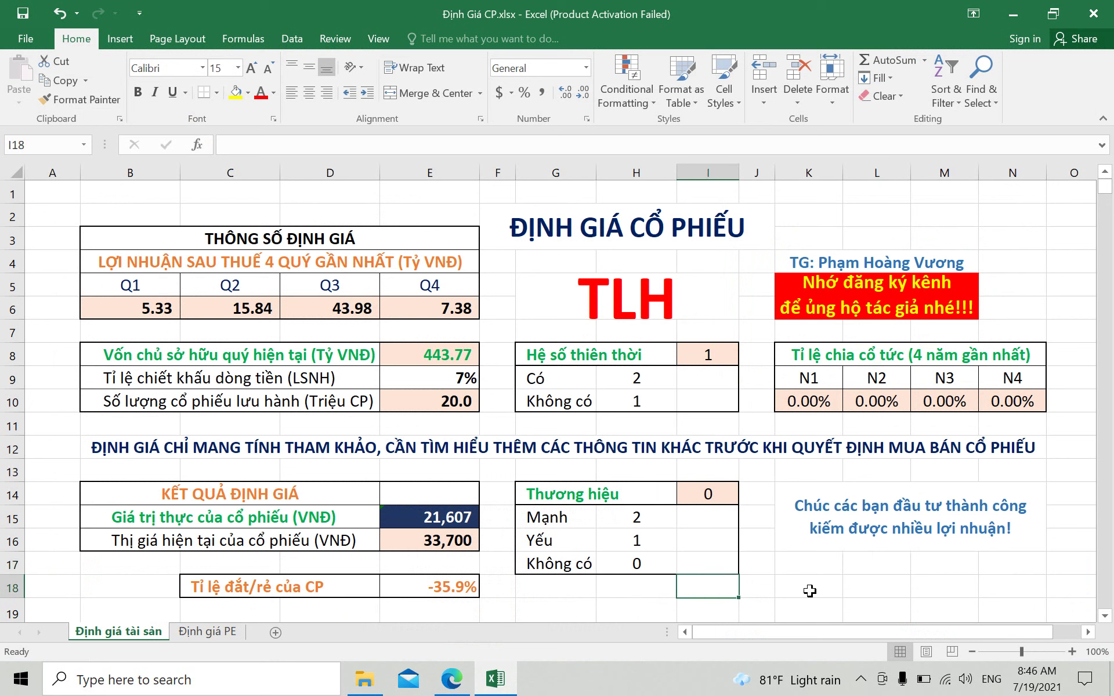
{"action": "left_click", "coordinate": [813, 590]}
{"action": "left_click", "coordinate": [868, 586]}
{"action": "left_click", "coordinate": [943, 589]}
{"action": "left_click", "coordinate": [881, 590]}
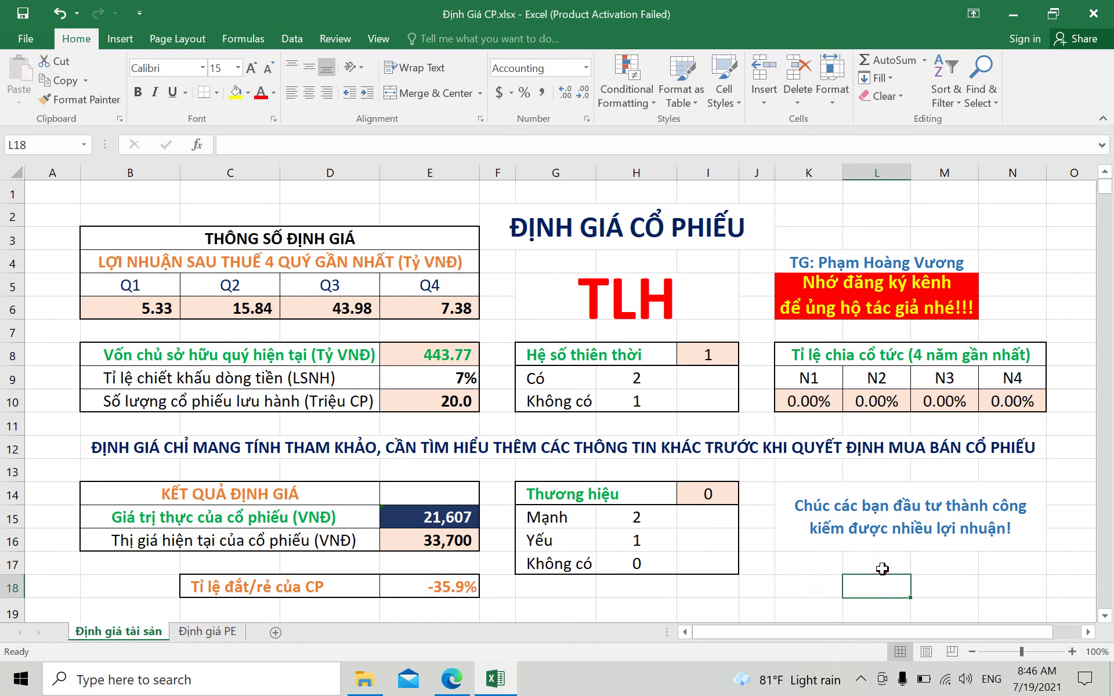
{"action": "left_click", "coordinate": [876, 567]}
{"action": "left_click", "coordinate": [881, 588]}
{"action": "left_click", "coordinate": [887, 566]}
{"action": "left_click", "coordinate": [928, 589]}
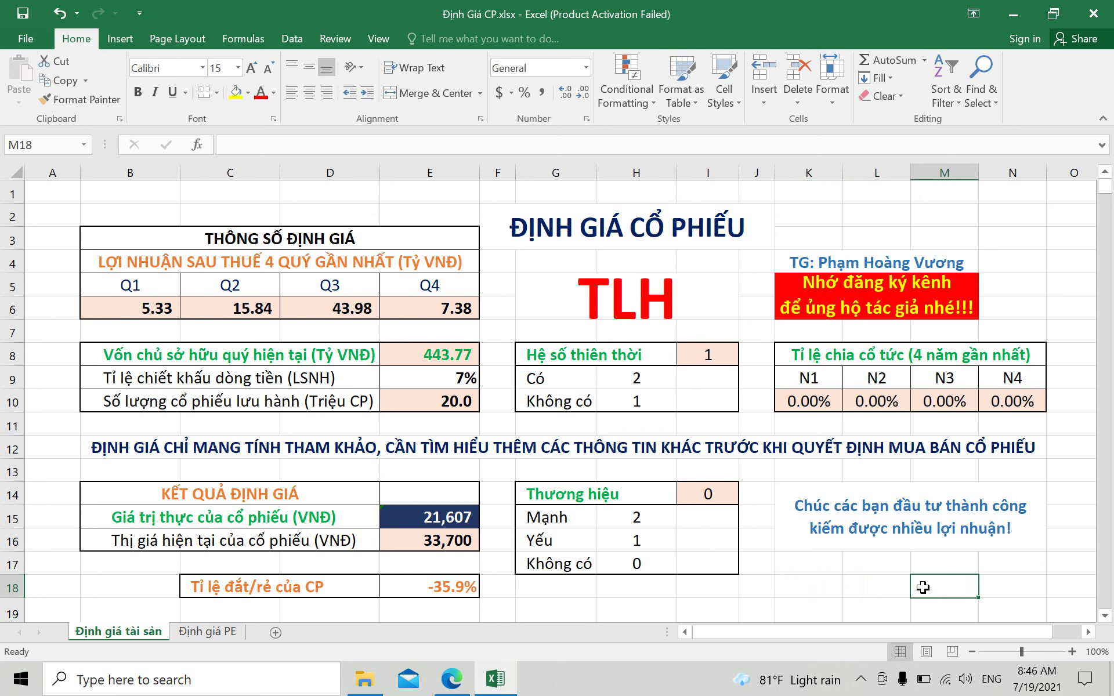
{"action": "left_click", "coordinate": [882, 588]}
{"action": "left_click", "coordinate": [879, 564]}
{"action": "left_click", "coordinate": [826, 568]}
{"action": "left_click", "coordinate": [824, 583]}
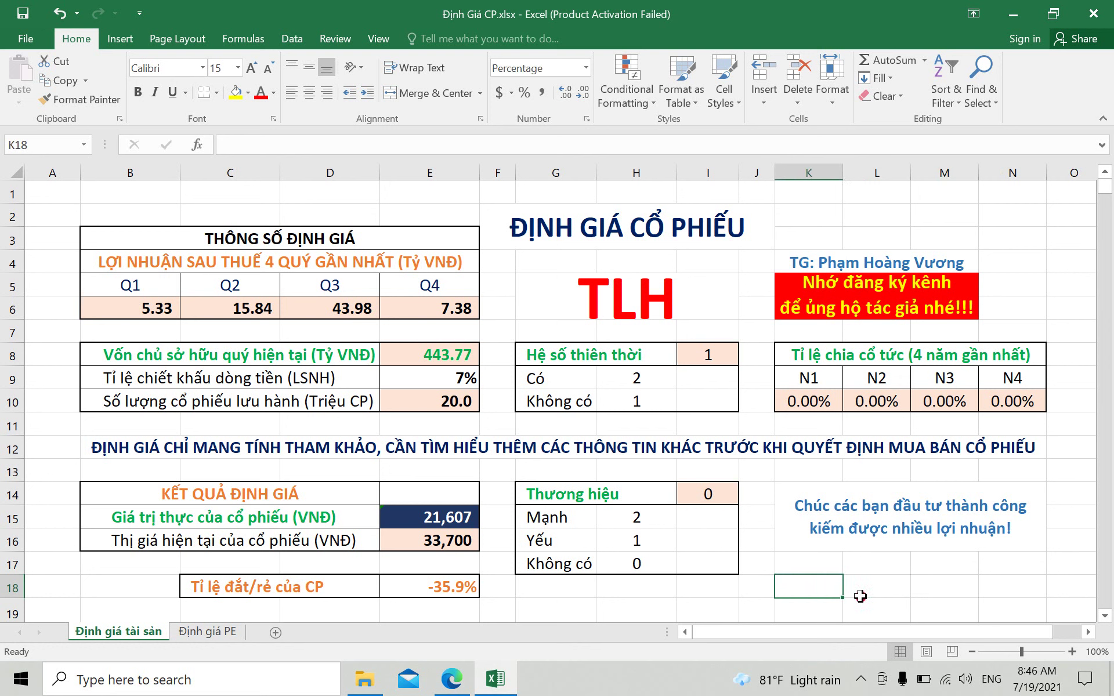
{"action": "left_click", "coordinate": [876, 587]}
{"action": "left_click", "coordinate": [946, 587]}
{"action": "left_click", "coordinate": [934, 562]}
{"action": "left_click", "coordinate": [867, 563]}
{"action": "left_click", "coordinate": [803, 567]}
{"action": "left_click", "coordinate": [801, 589]}
{"action": "left_click", "coordinate": [863, 583]}
{"action": "left_click", "coordinate": [942, 580]}
{"action": "left_click", "coordinate": [944, 567]}
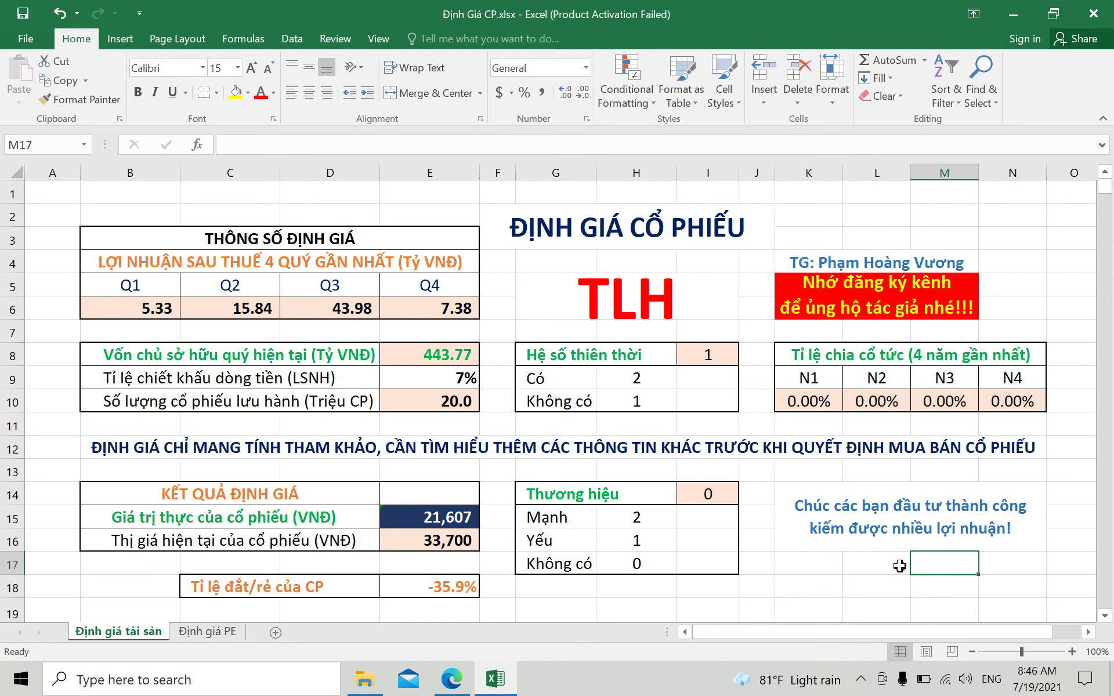
{"action": "left_click", "coordinate": [881, 564]}
{"action": "left_click", "coordinate": [812, 566]}
{"action": "left_click", "coordinate": [817, 585]}
{"action": "left_click", "coordinate": [876, 586]}
{"action": "left_click", "coordinate": [943, 594]}
{"action": "left_click", "coordinate": [928, 566]}
{"action": "left_click", "coordinate": [876, 563]}
{"action": "left_click", "coordinate": [829, 565]}
{"action": "left_click", "coordinate": [870, 564]}
{"action": "left_click", "coordinate": [935, 573]}
{"action": "left_click", "coordinate": [937, 585]}
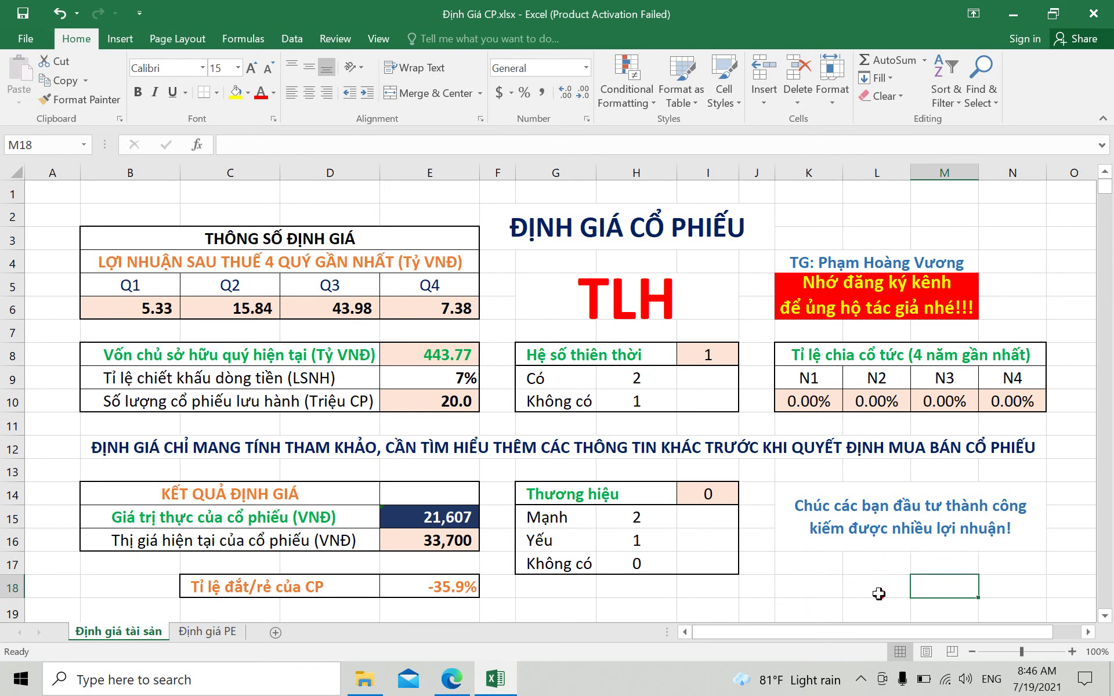
{"action": "left_click", "coordinate": [876, 590]}
{"action": "left_click", "coordinate": [812, 587]}
{"action": "left_click", "coordinate": [806, 563]}
{"action": "left_click", "coordinate": [886, 564]}
{"action": "left_click", "coordinate": [943, 565]}
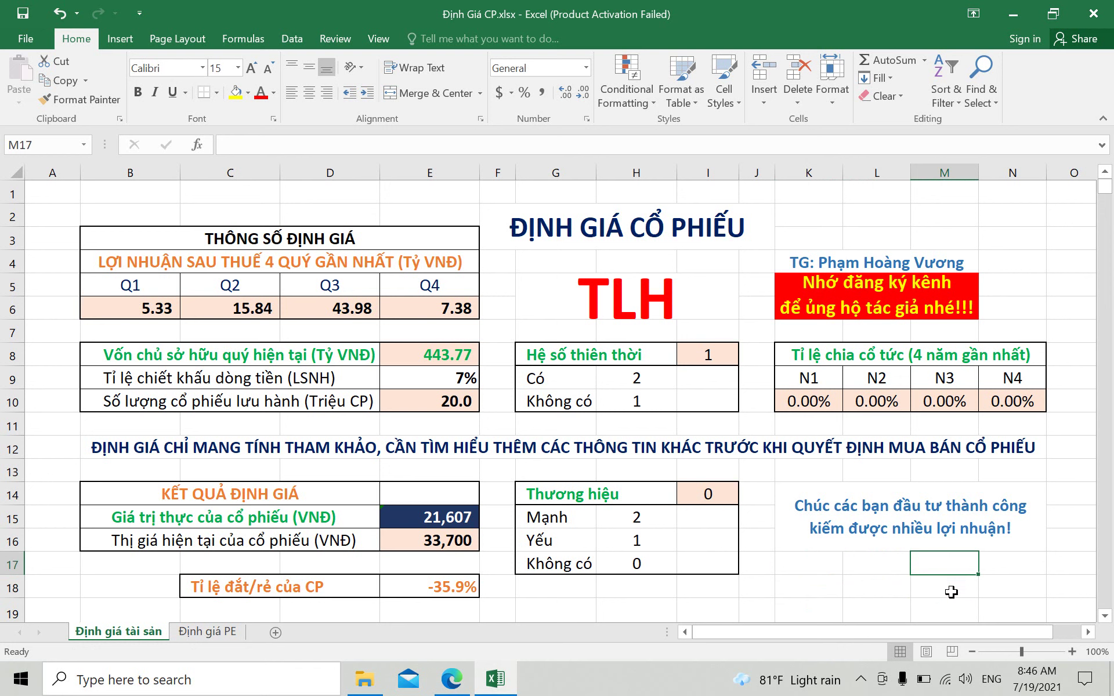
{"action": "left_click", "coordinate": [928, 592]}
{"action": "left_click", "coordinate": [858, 590]}
{"action": "left_click", "coordinate": [829, 594]}
{"action": "left_click", "coordinate": [812, 566]}
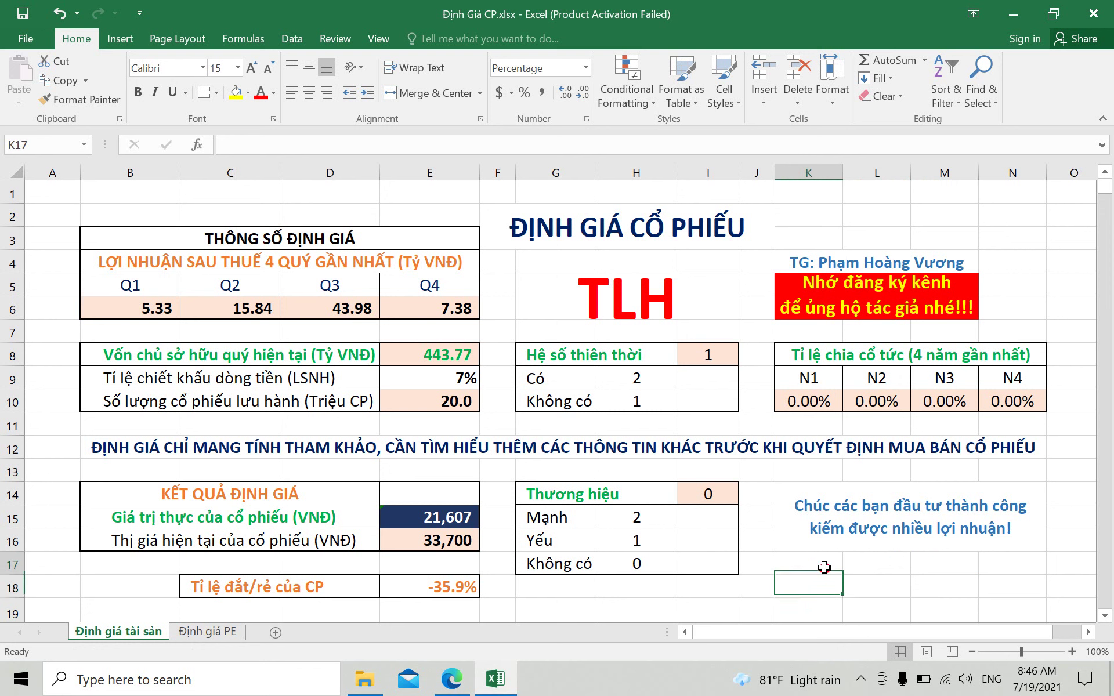
{"action": "left_click", "coordinate": [883, 564]}
{"action": "left_click", "coordinate": [928, 570]}
{"action": "left_click", "coordinate": [933, 589]}
{"action": "left_click", "coordinate": [856, 589]}
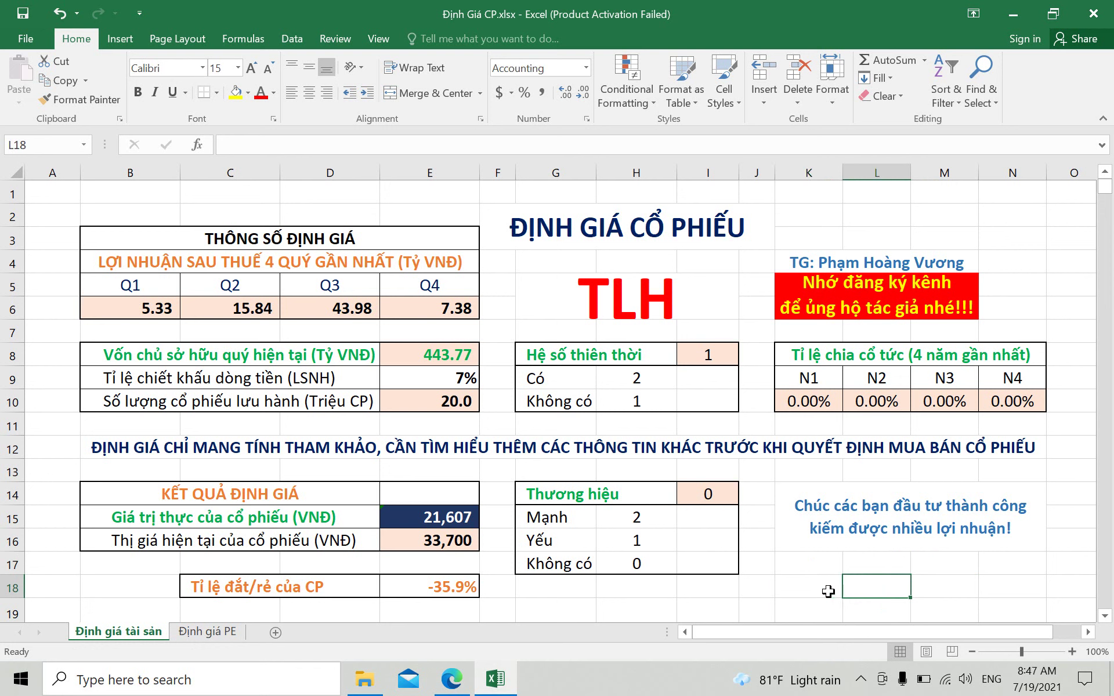
{"action": "left_click", "coordinate": [829, 590]}
{"action": "left_click", "coordinate": [867, 589]}
{"action": "left_click", "coordinate": [945, 588]}
{"action": "left_click", "coordinate": [1003, 587]}
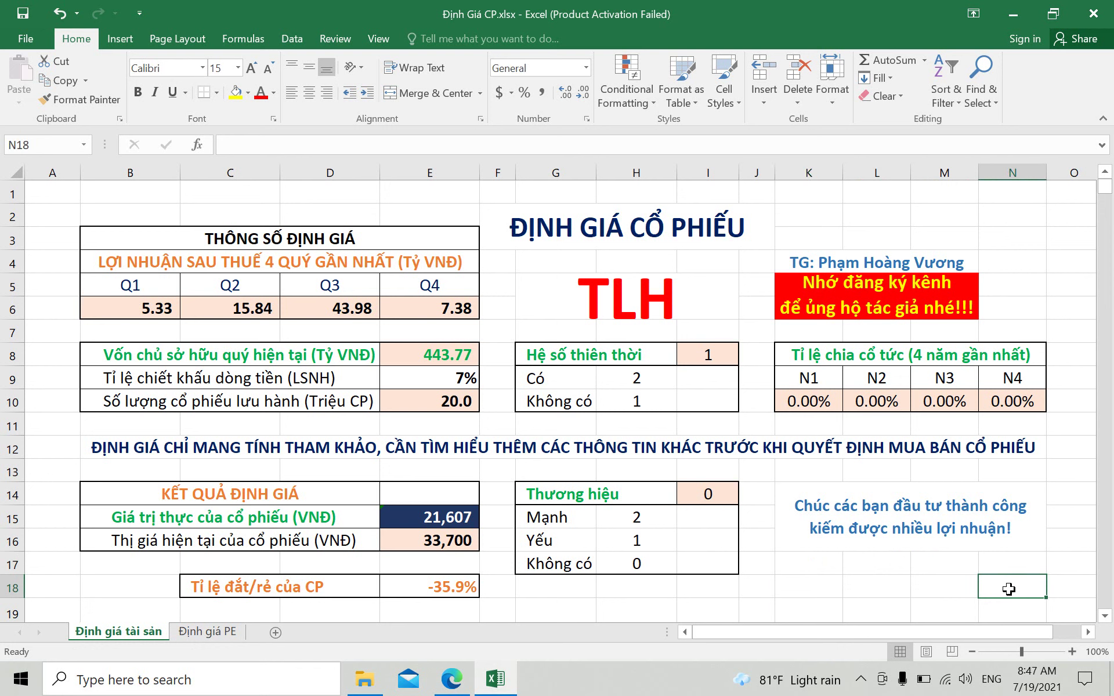
{"action": "left_click", "coordinate": [958, 590]}
{"action": "left_click", "coordinate": [868, 587]}
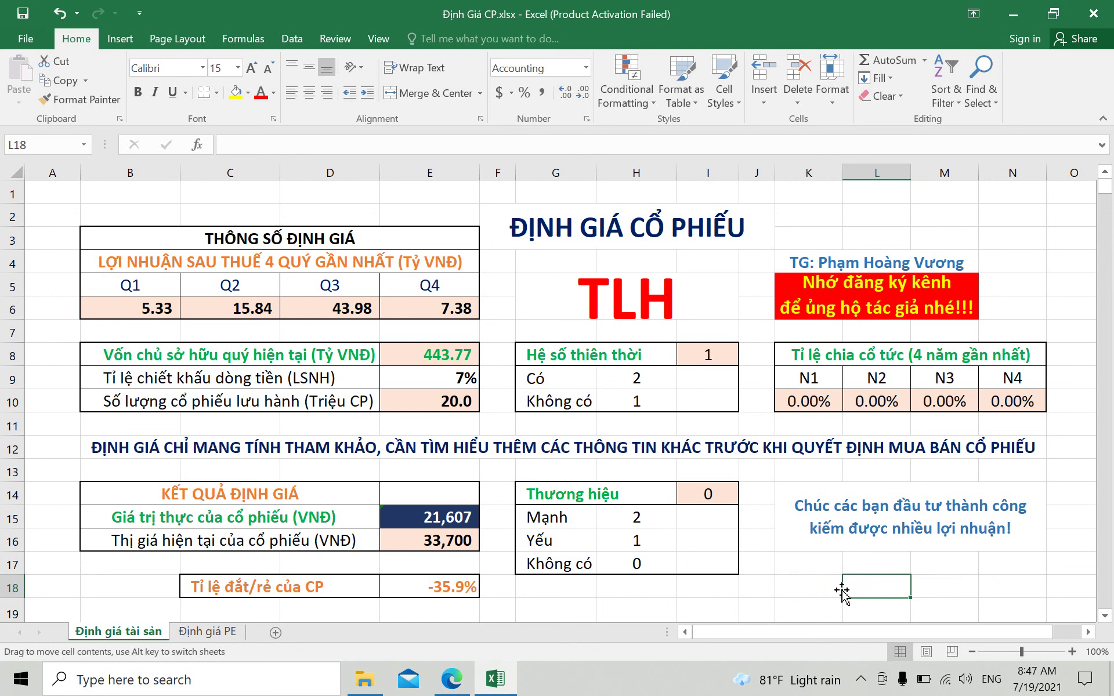
{"action": "left_click", "coordinate": [812, 588]}
{"action": "left_click", "coordinate": [870, 589]}
{"action": "left_click", "coordinate": [951, 587]}
{"action": "left_click", "coordinate": [1013, 589]}
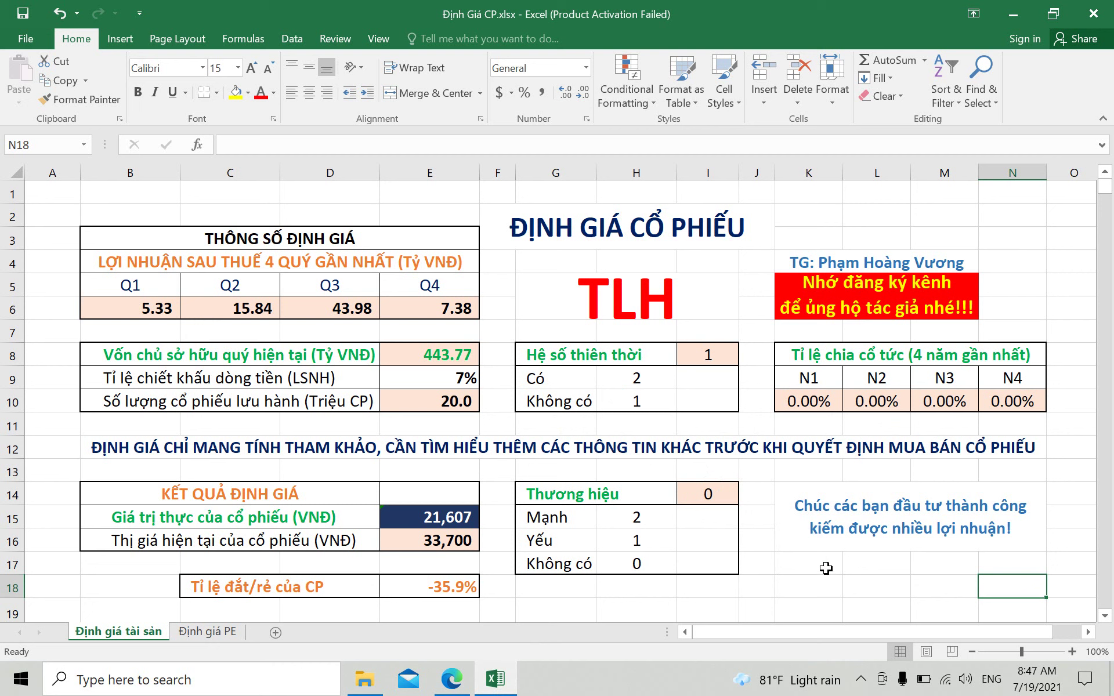
{"action": "left_click", "coordinate": [786, 563]}
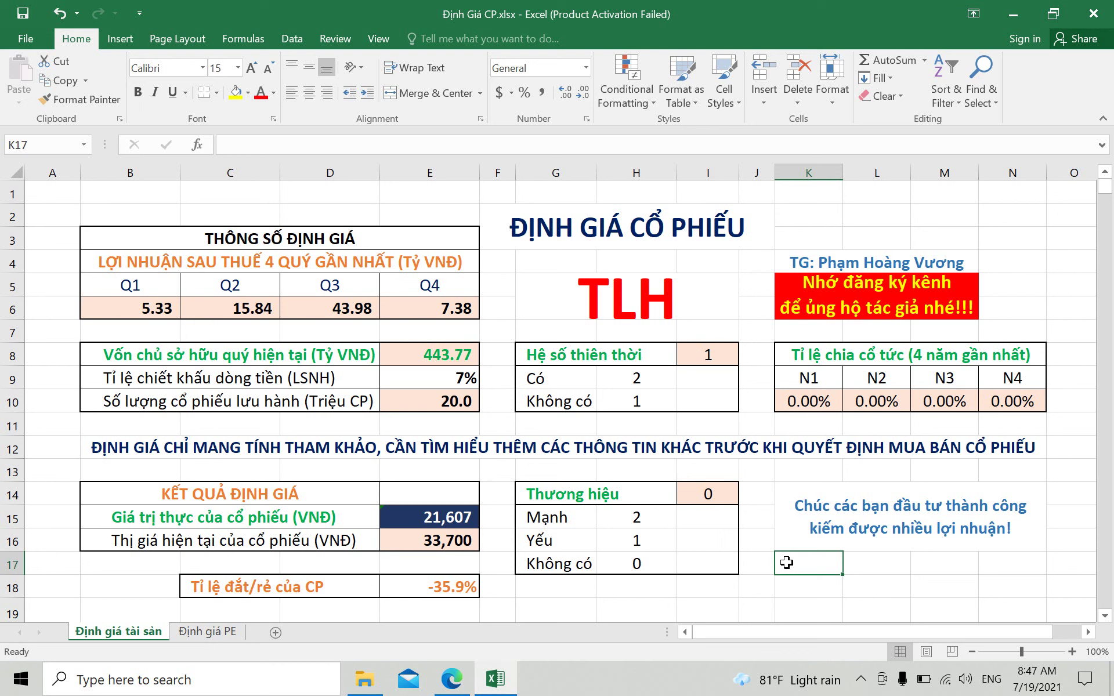
{"action": "left_click", "coordinate": [857, 564]}
{"action": "left_click", "coordinate": [941, 560]}
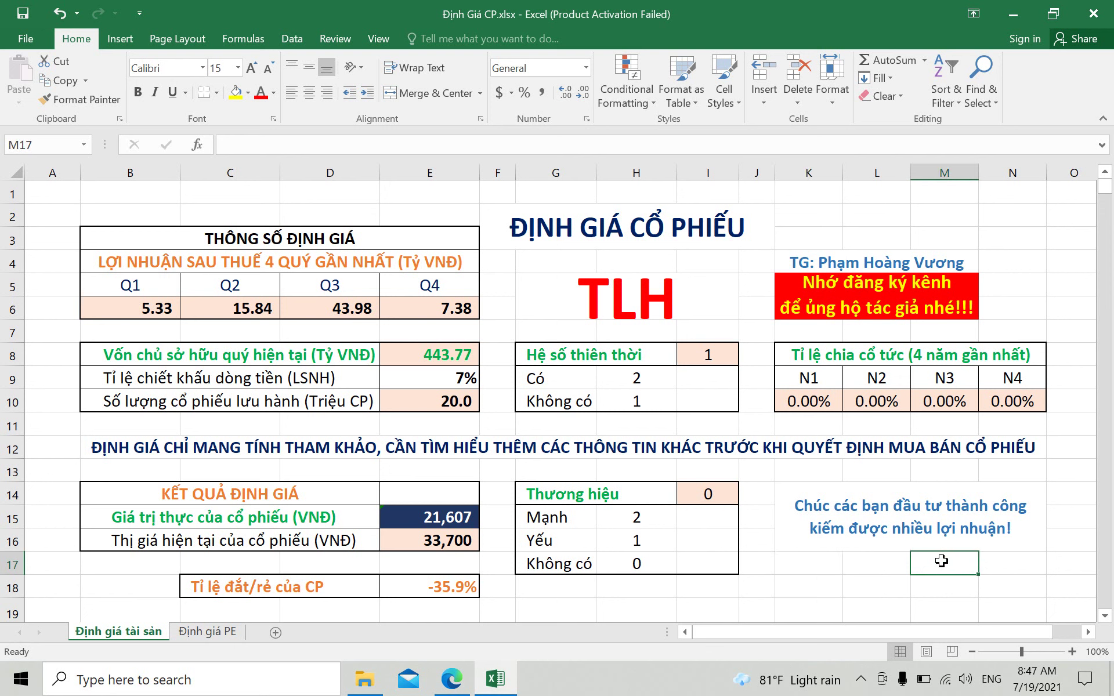
{"action": "left_click", "coordinate": [879, 564]}
{"action": "left_click", "coordinate": [958, 572]}
Step: Switch to Microsoft Edge, close the TVSI page and load the TLH chart on the FireAnt charts page
{"action": "left_click", "coordinate": [451, 679]}
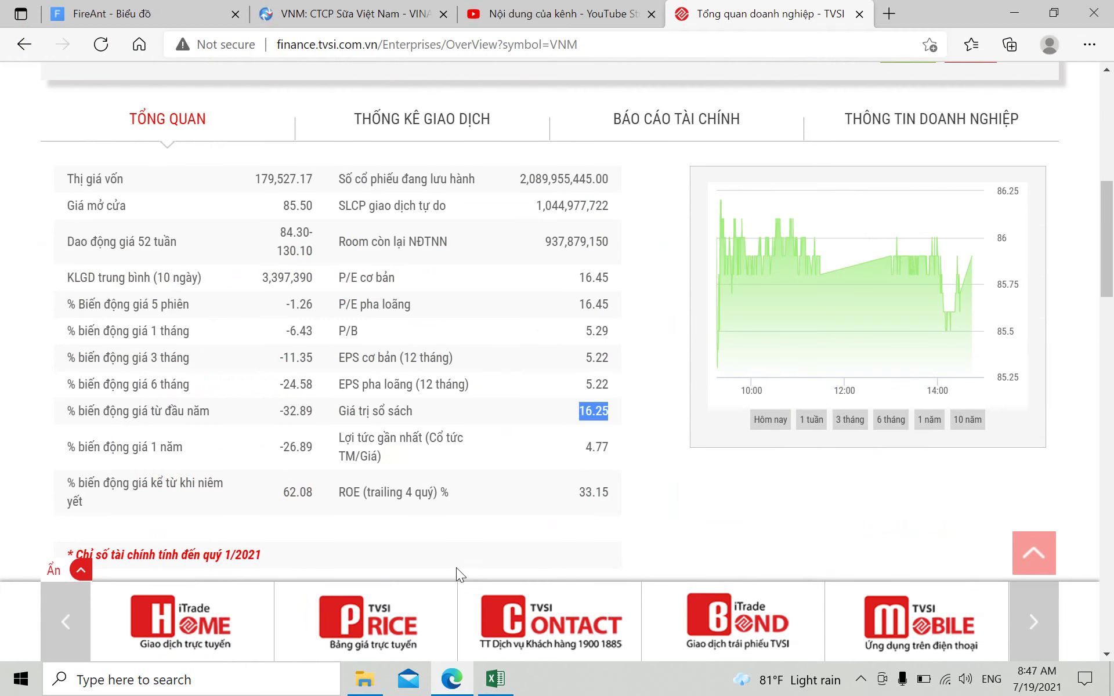
{"action": "left_click", "coordinate": [859, 14]}
{"action": "left_click", "coordinate": [120, 14]}
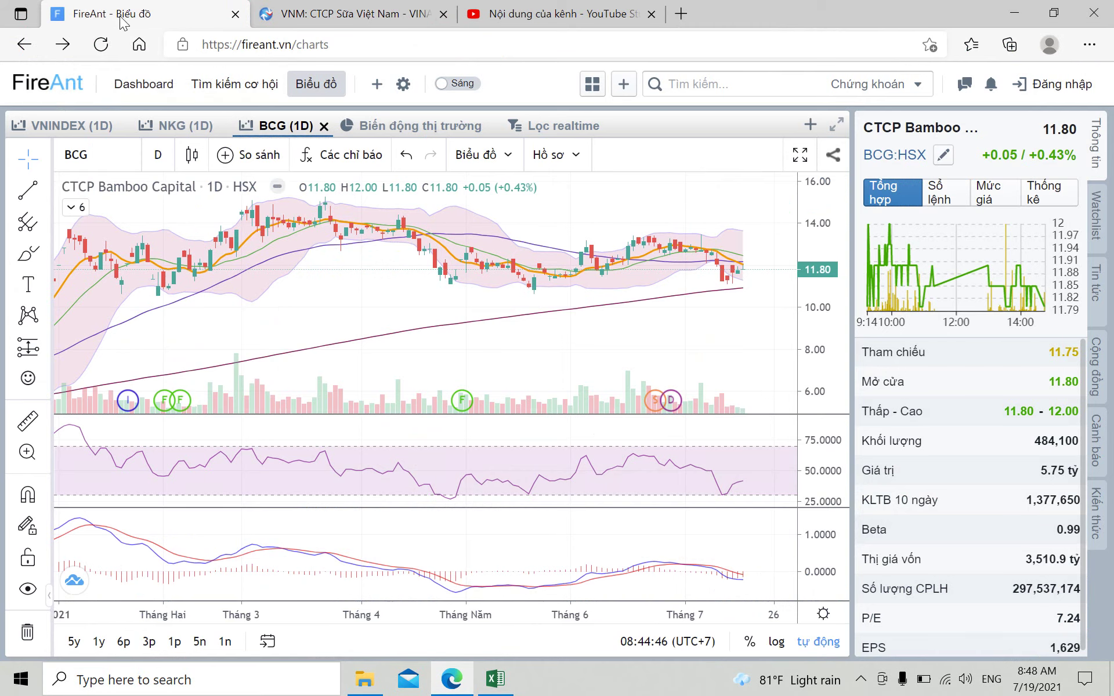
{"action": "left_click", "coordinate": [106, 162]}
{"action": "type", "text": "TLH"}
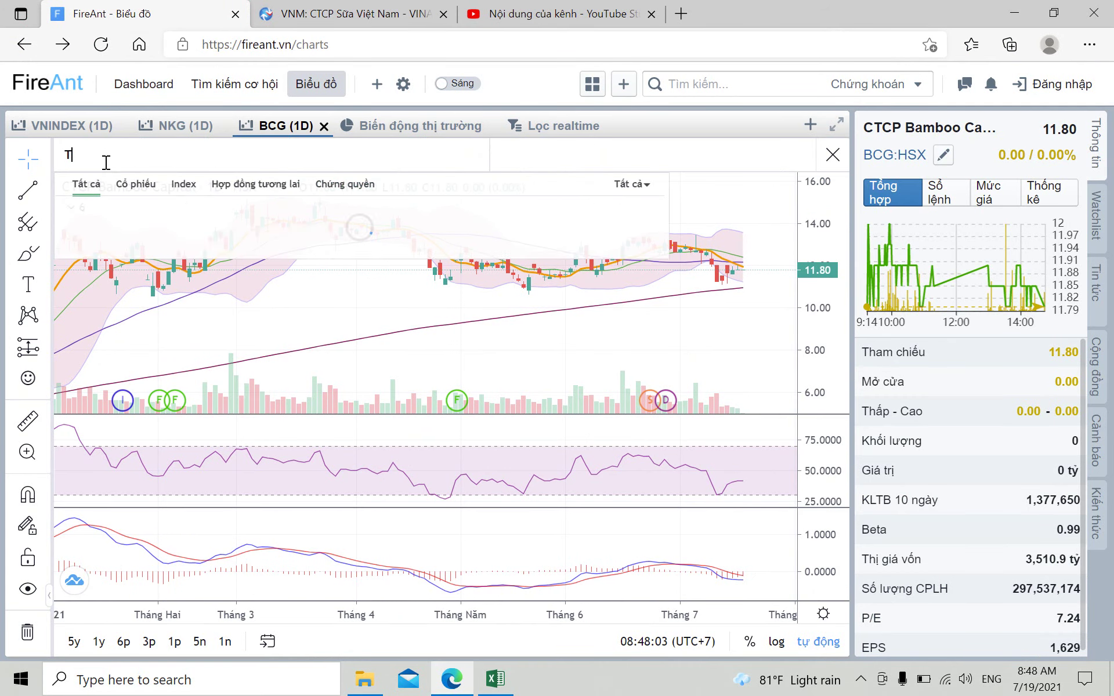
{"action": "key", "text": "Return"}
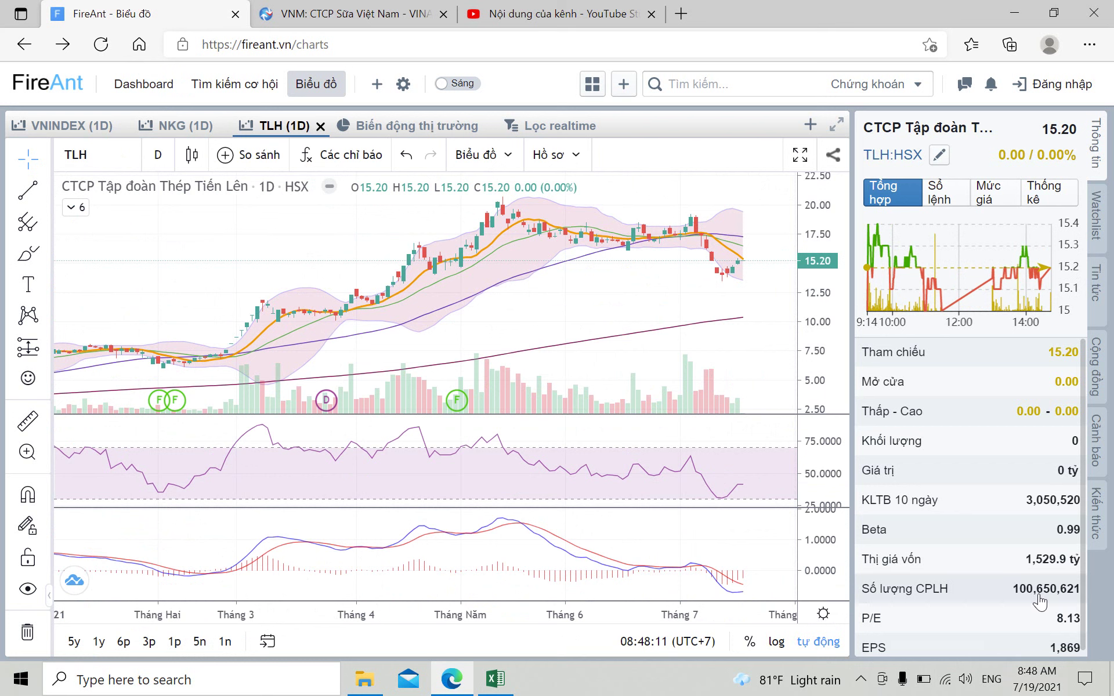
Step: Switch to Excel and set TLH's number of outstanding shares (Số lượng cổ phiếu lưu hành) to 100.7 million
{"action": "left_click", "coordinate": [495, 678]}
{"action": "left_click", "coordinate": [448, 403]}
{"action": "type", "text": "100"}
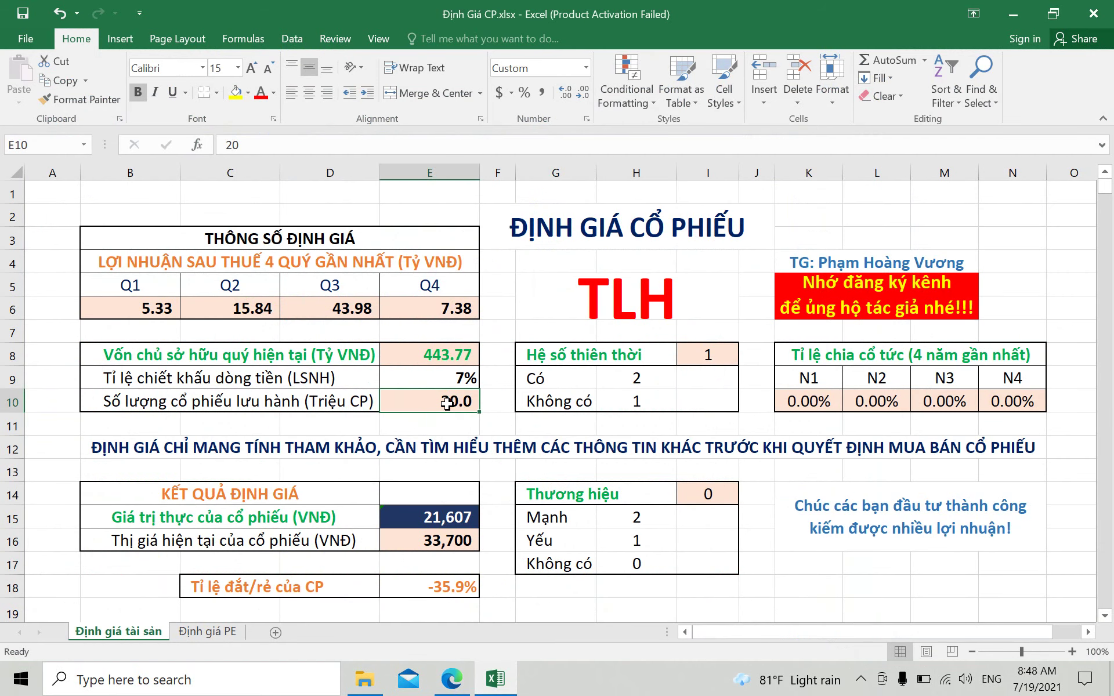
{"action": "type", "text": ".7"}
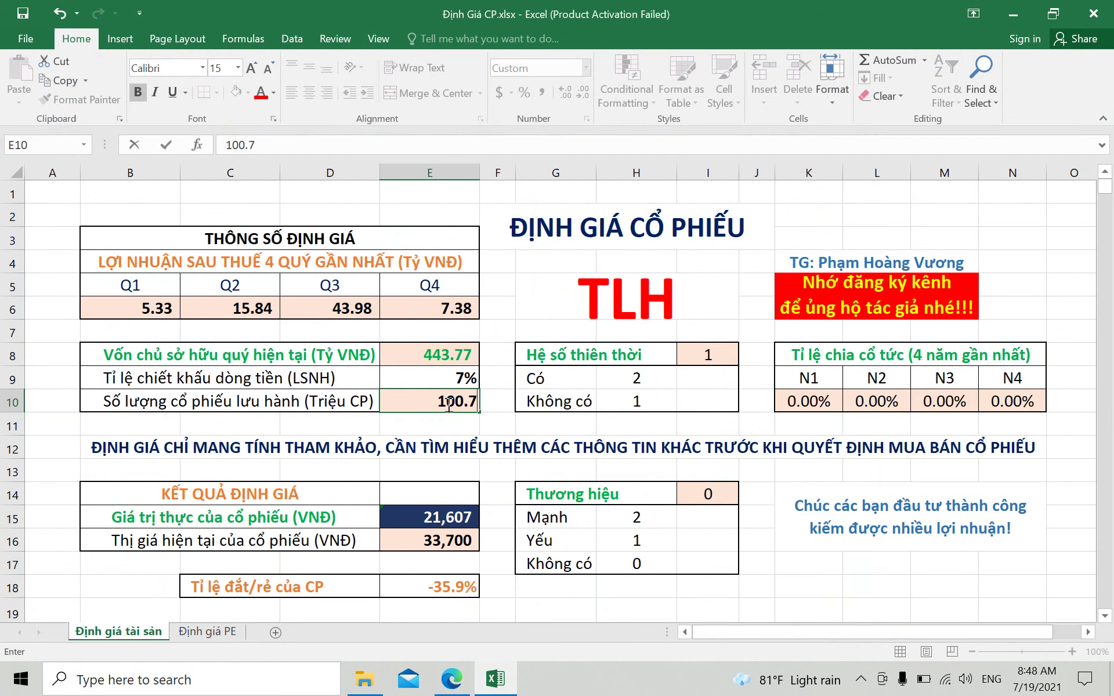
Step: Set the current market price (Thị giá hiện tại của cổ phiếu) to 15200, checking the FireAnt quote in Edge
{"action": "left_click", "coordinate": [437, 540]}
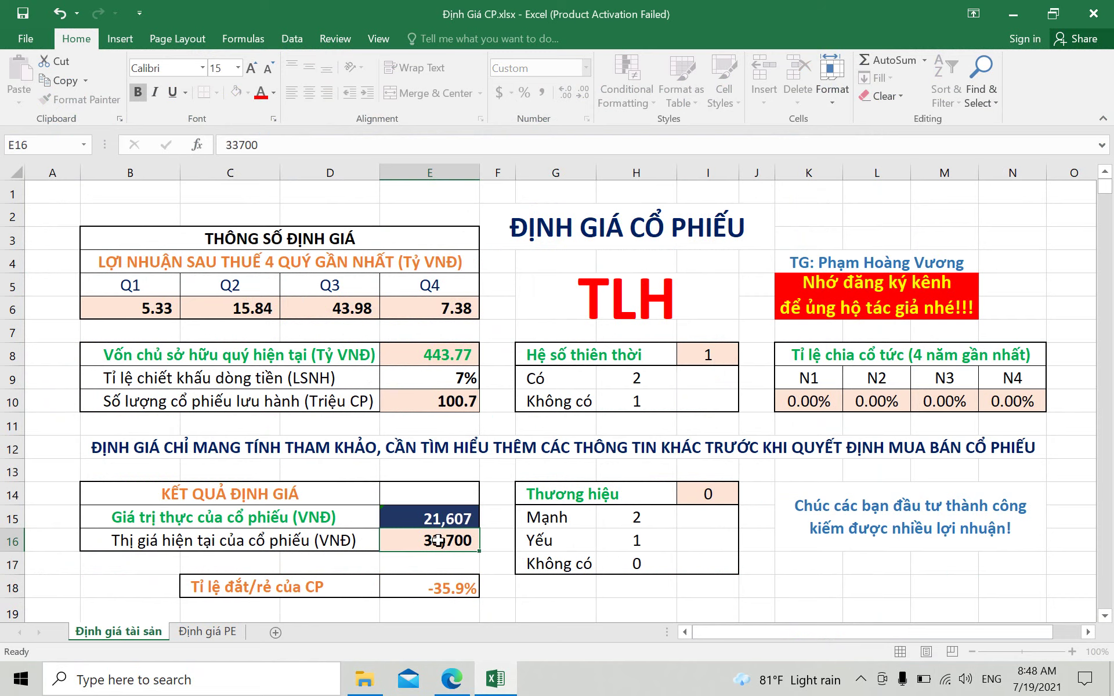
{"action": "left_click", "coordinate": [455, 683]}
{"action": "left_click", "coordinate": [495, 678]}
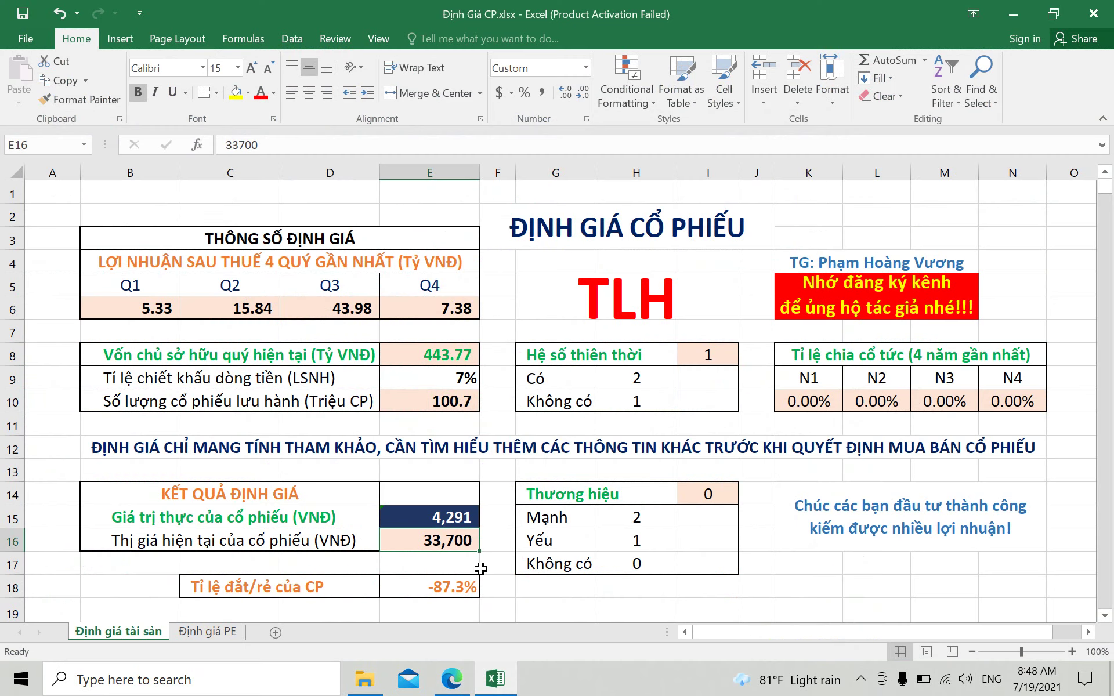
{"action": "type", "text": "15"}
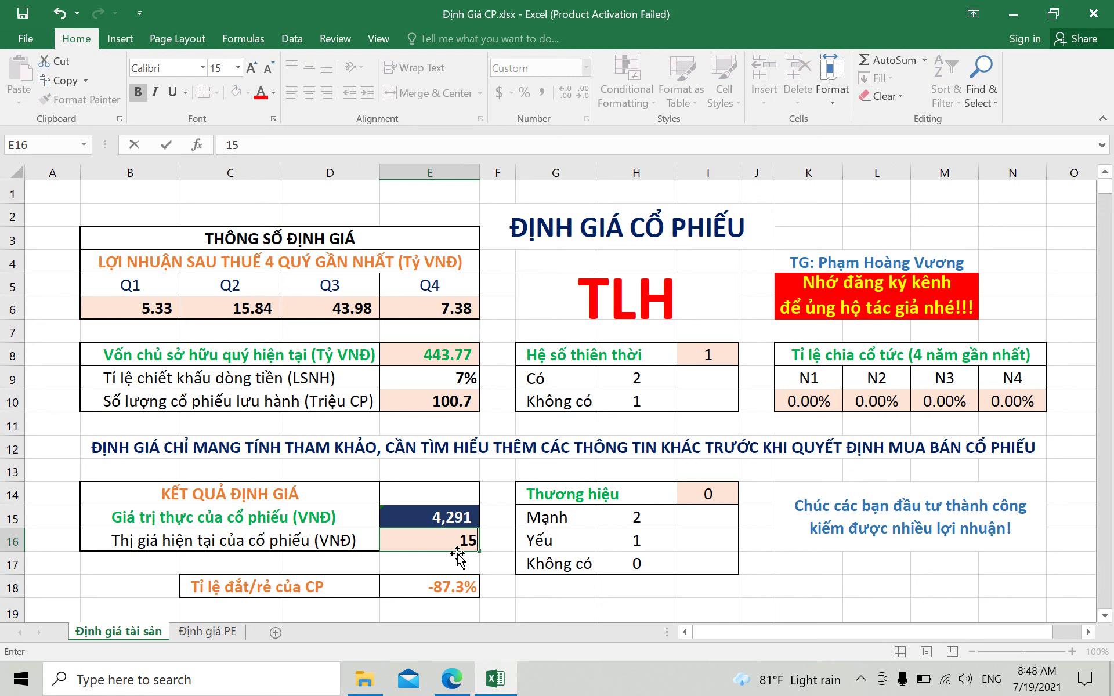
{"action": "type", "text": "200"}
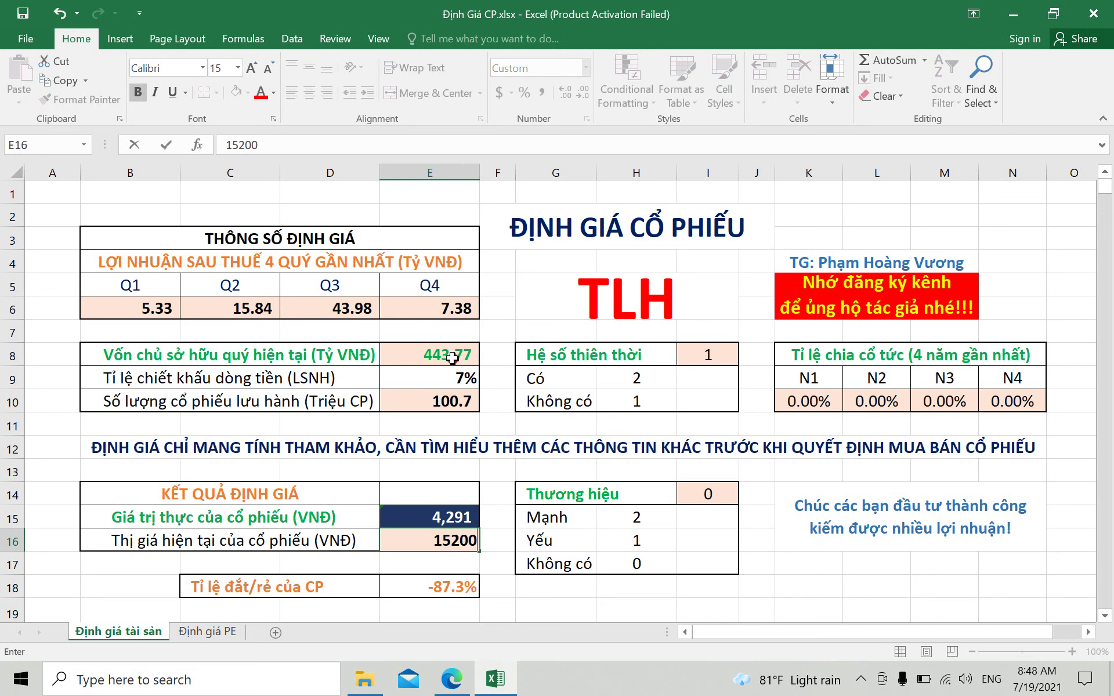
Step: In Edge, open TLH's company profile on FireAnt and examine its Q1/2021 owner's equity in the balance sheet chart under Tài chính
{"action": "left_click", "coordinate": [452, 358]}
{"action": "left_click", "coordinate": [451, 679]}
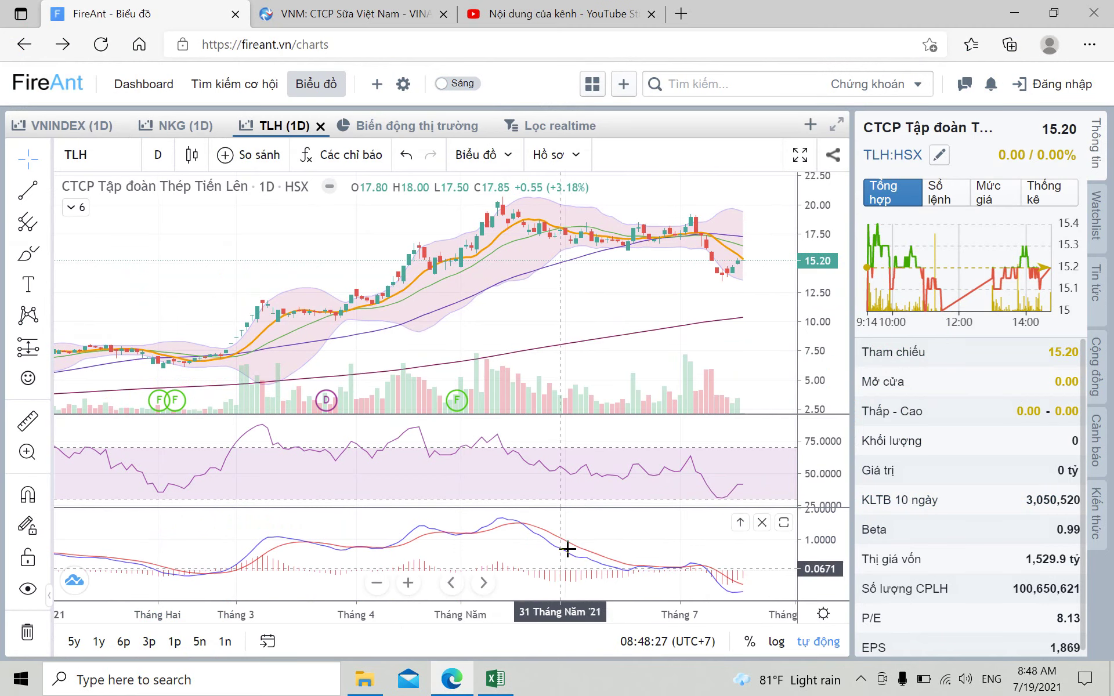
{"action": "left_click", "coordinate": [556, 154]}
{"action": "left_click", "coordinate": [586, 192]}
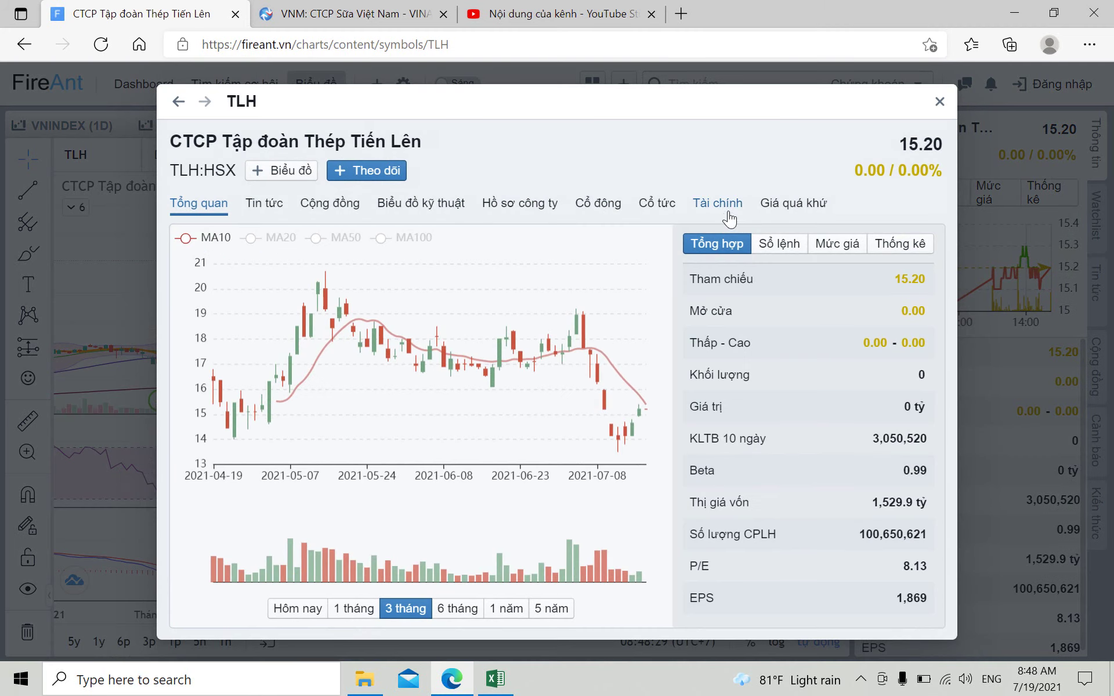
{"action": "left_click", "coordinate": [729, 213]}
{"action": "scroll", "coordinate": [654, 522], "scroll_direction": "down", "scroll_amount": 6}
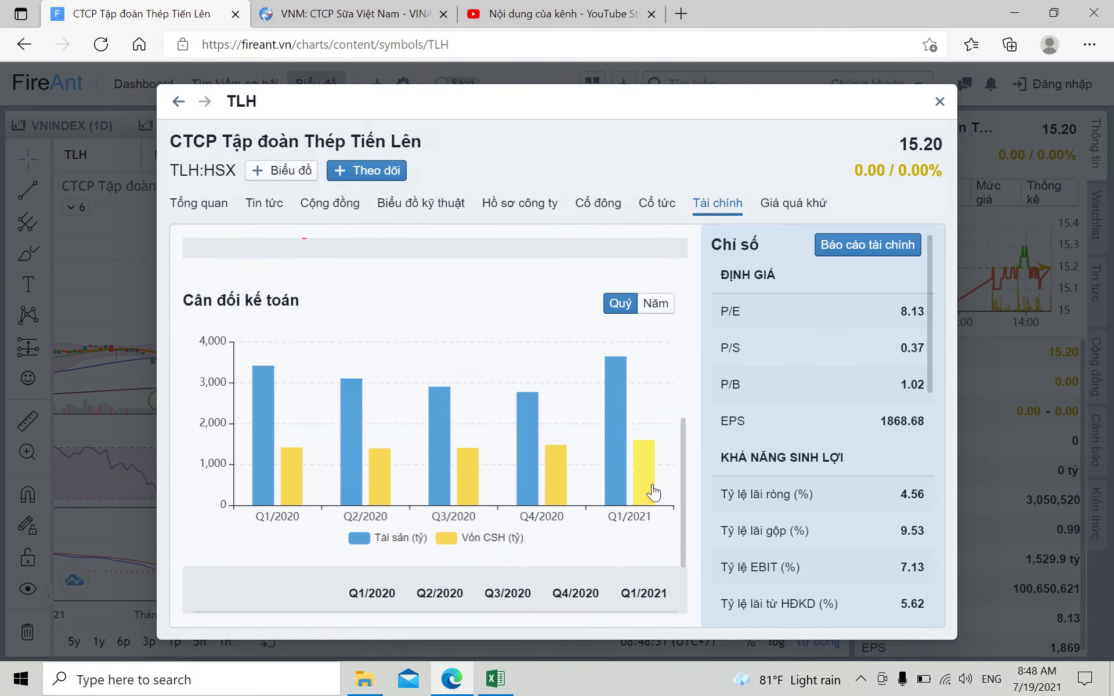
{"action": "mouse_move", "coordinate": [653, 492]}
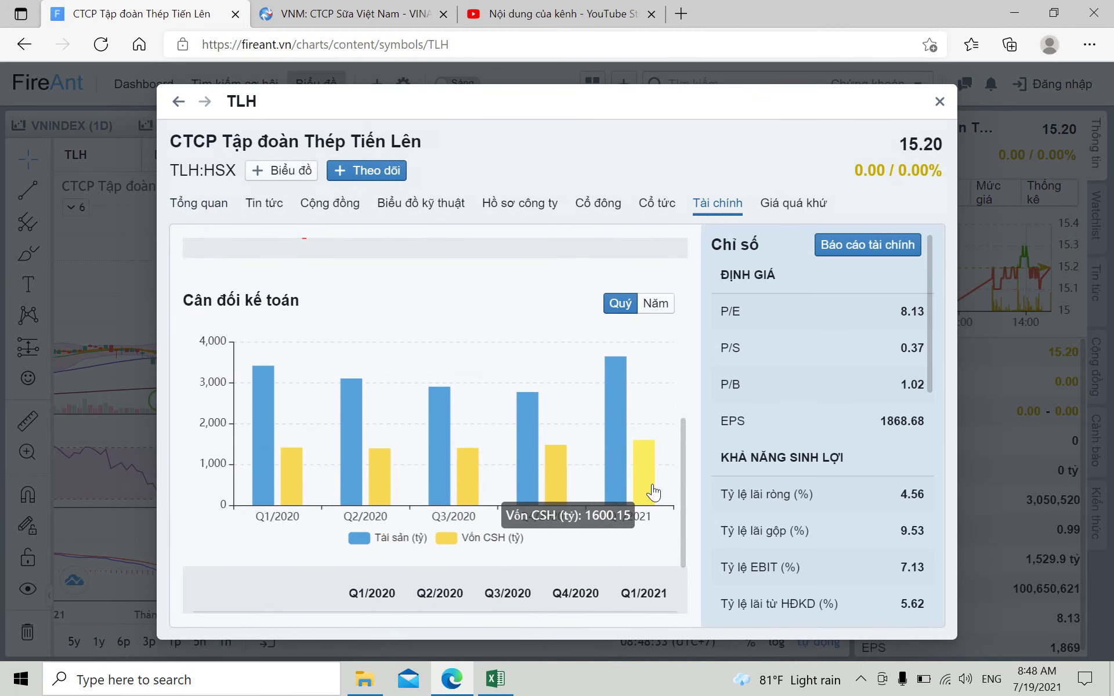
Step: Back in Excel, set the current quarter's equity (Vốn chủ sở hữu quý hiện tại) to 1600.15
{"action": "left_click", "coordinate": [495, 679]}
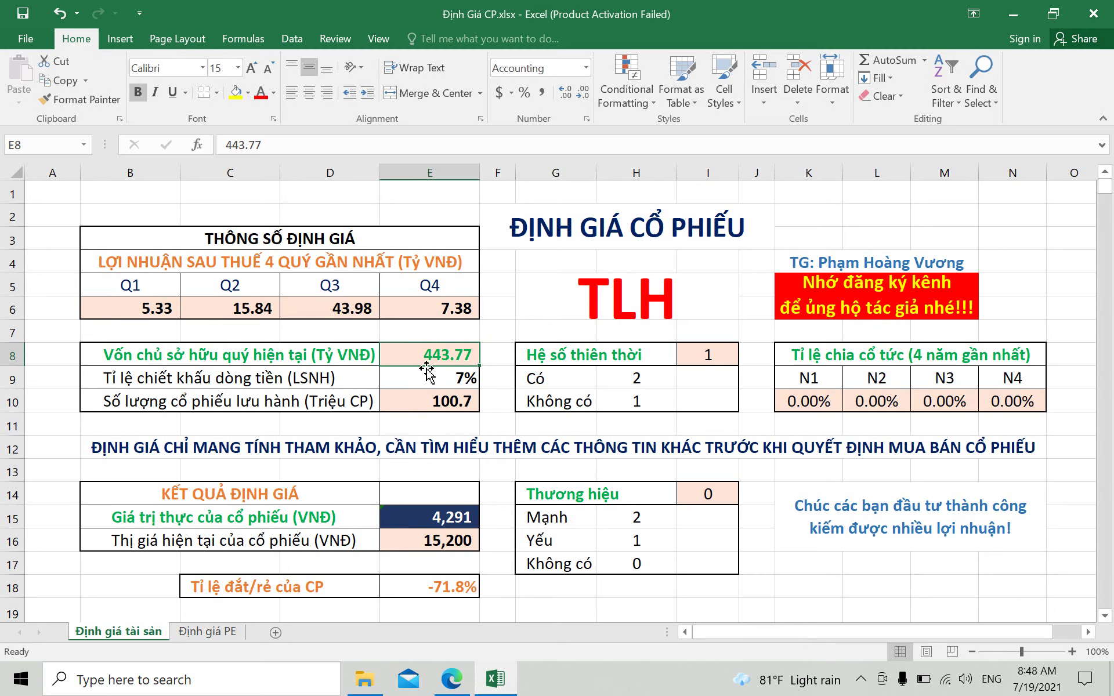
{"action": "type", "text": "160"}
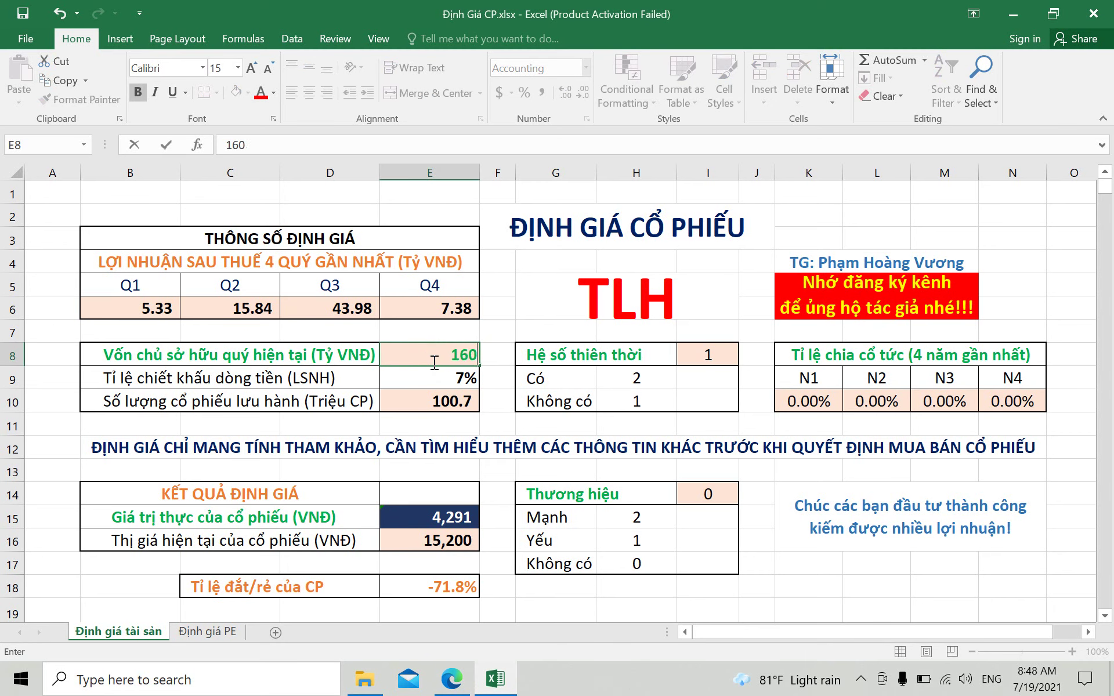
{"action": "type", "text": "0.15"}
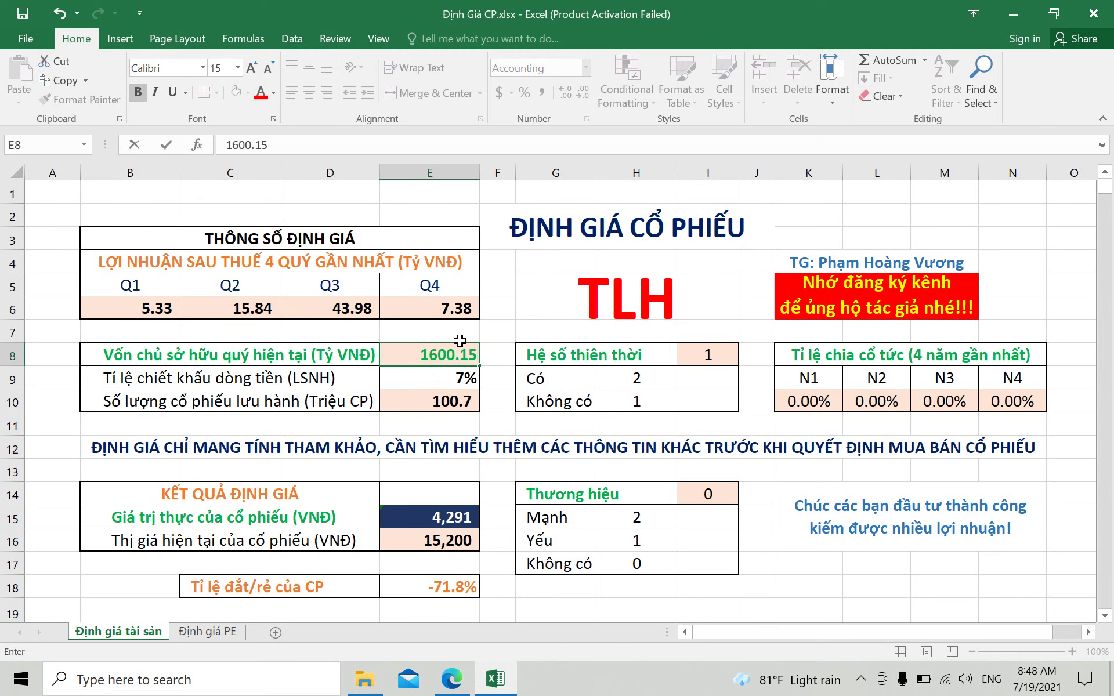
Step: Look up TLH's Q1/2021 after-tax profit (LN sau thuế) on FireAnt and enter 116.01 as the Q4 profit in Excel
{"action": "left_click", "coordinate": [458, 302]}
{"action": "left_click", "coordinate": [461, 682]}
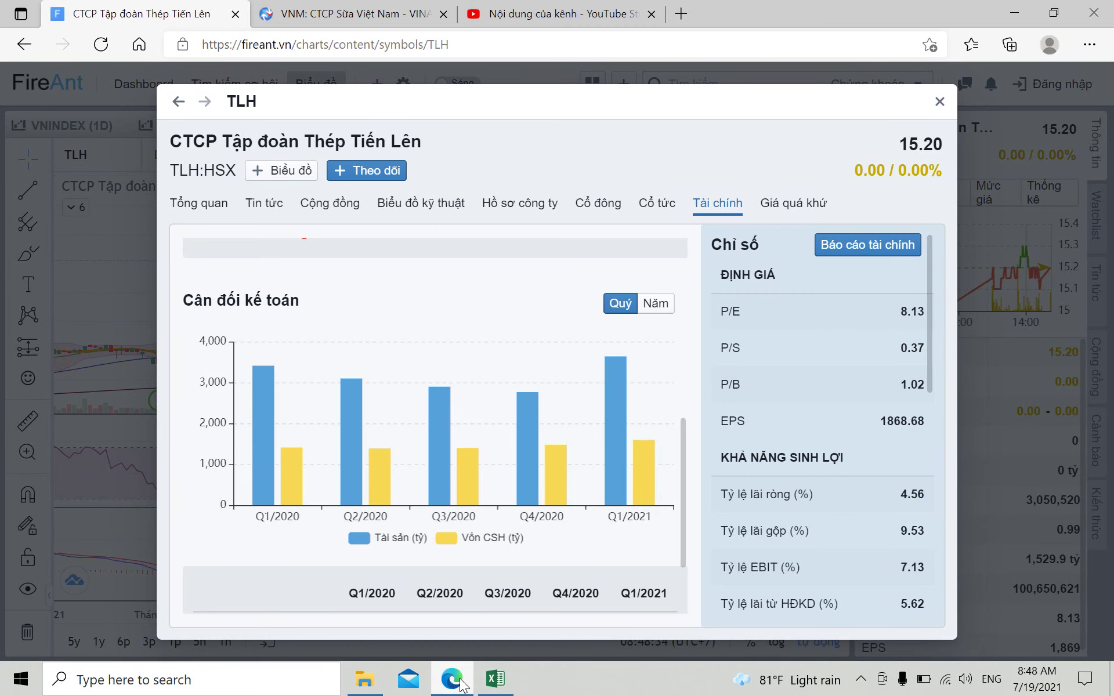
{"action": "scroll", "coordinate": [632, 528], "scroll_direction": "up", "scroll_amount": 4}
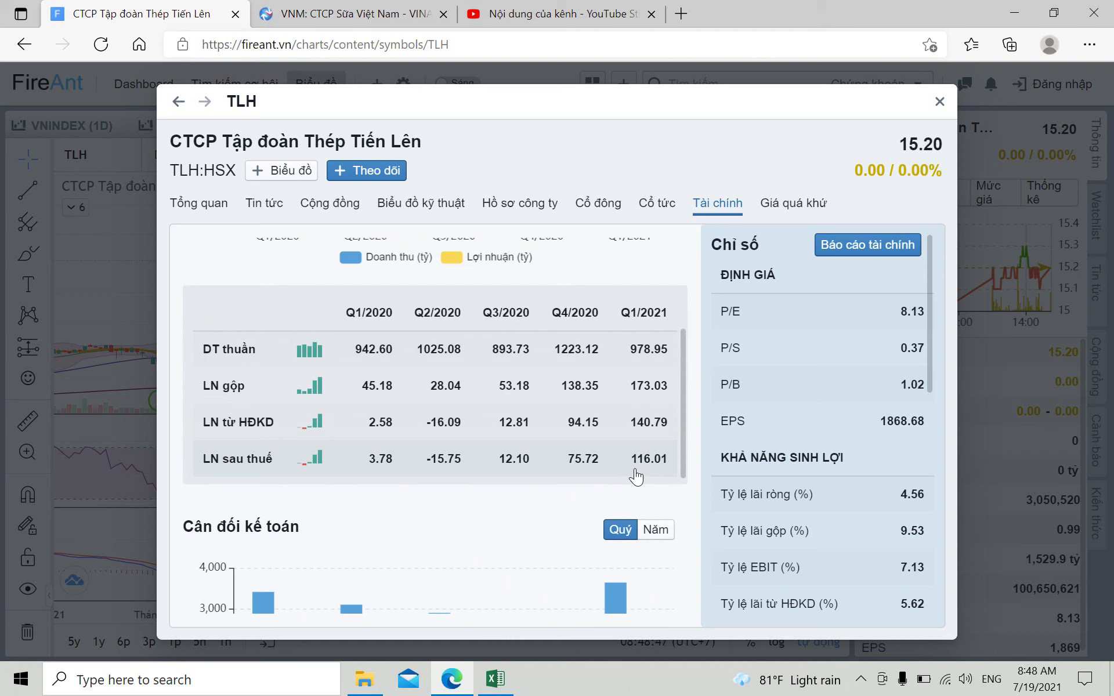
{"action": "left_click", "coordinate": [495, 679]}
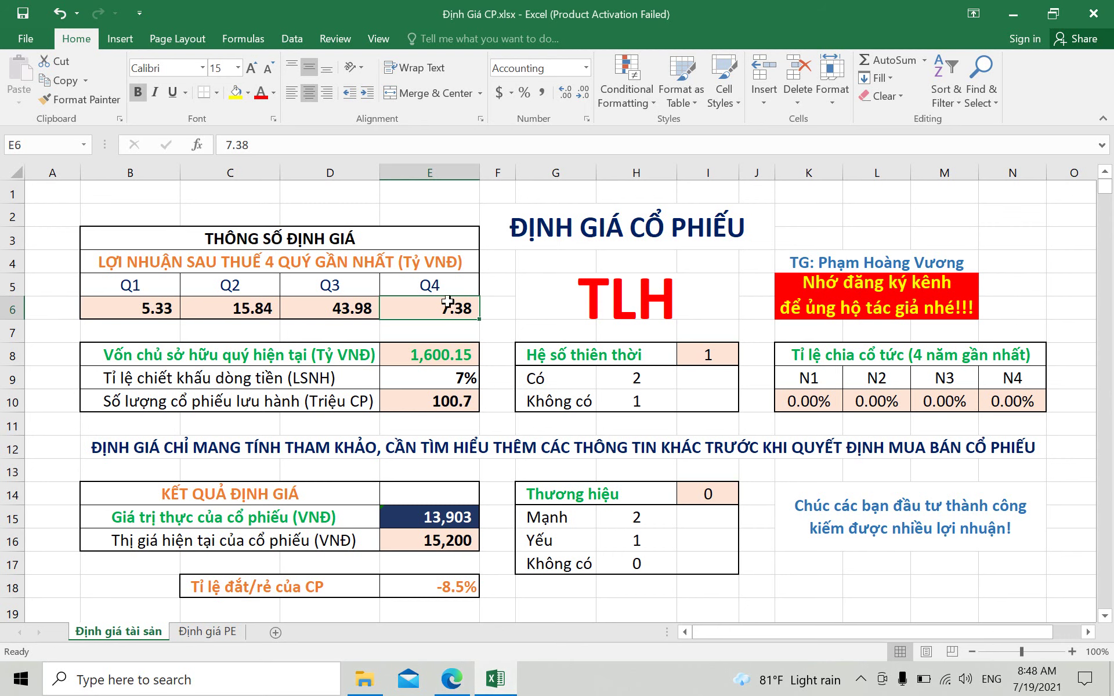
{"action": "type", "text": "116."}
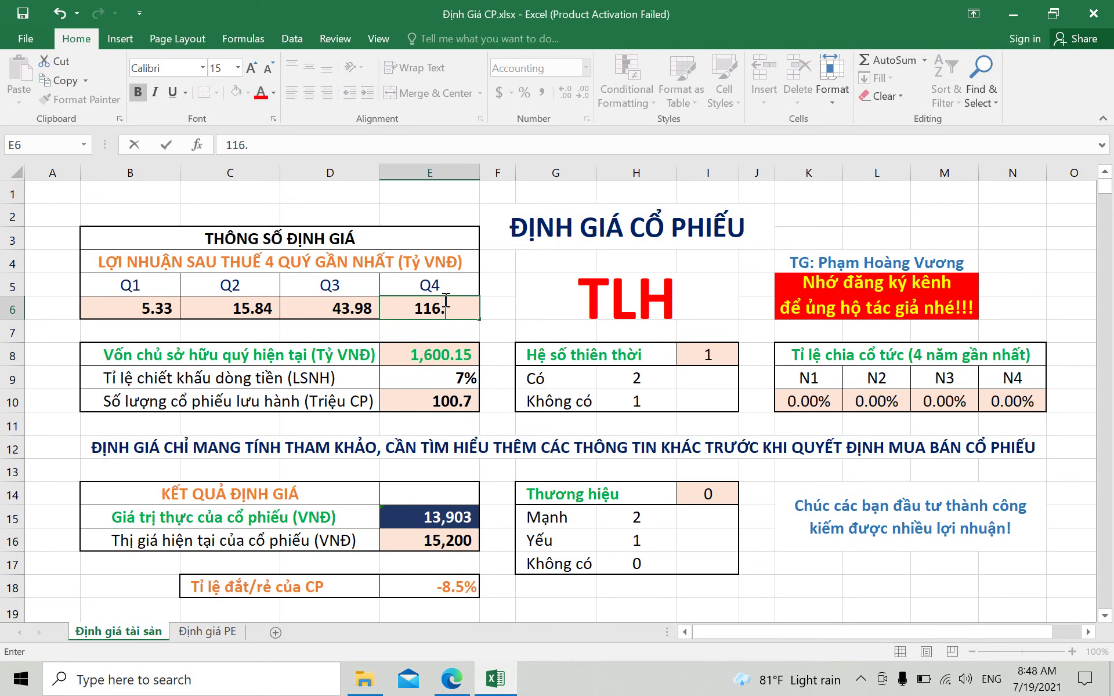
{"action": "type", "text": "01"}
Step: Check the Q4/2020 after-tax profit on FireAnt and enter 75.72 as the Q3 profit in the valuation sheet
{"action": "left_click", "coordinate": [345, 317]}
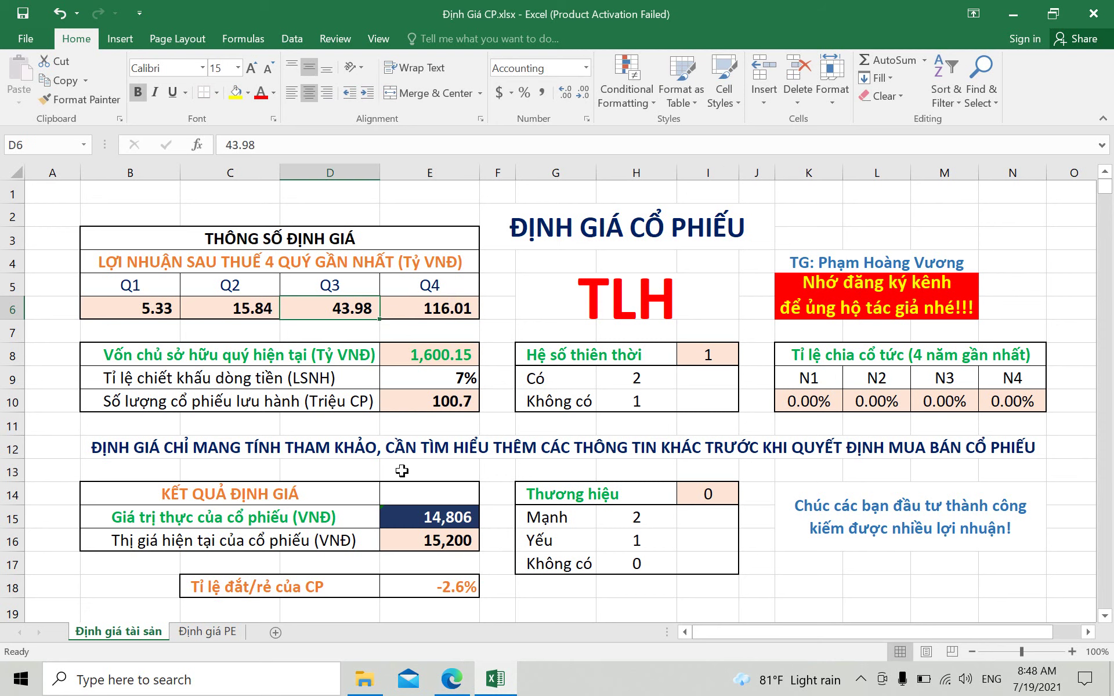
{"action": "left_click", "coordinate": [459, 683]}
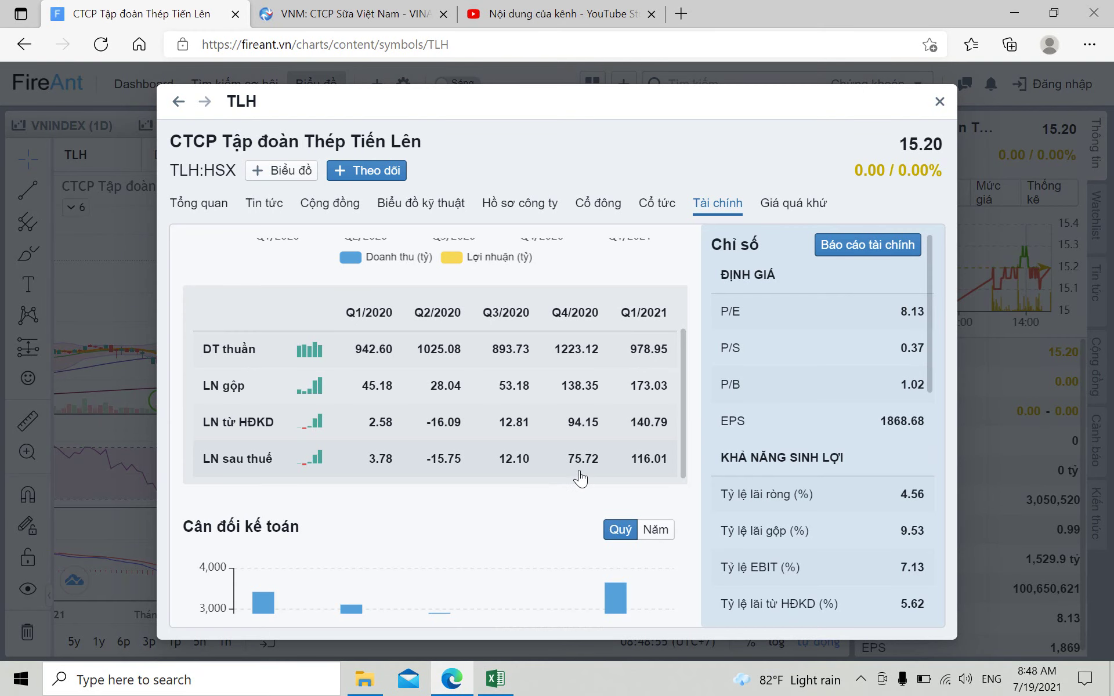
{"action": "left_click", "coordinate": [499, 682]}
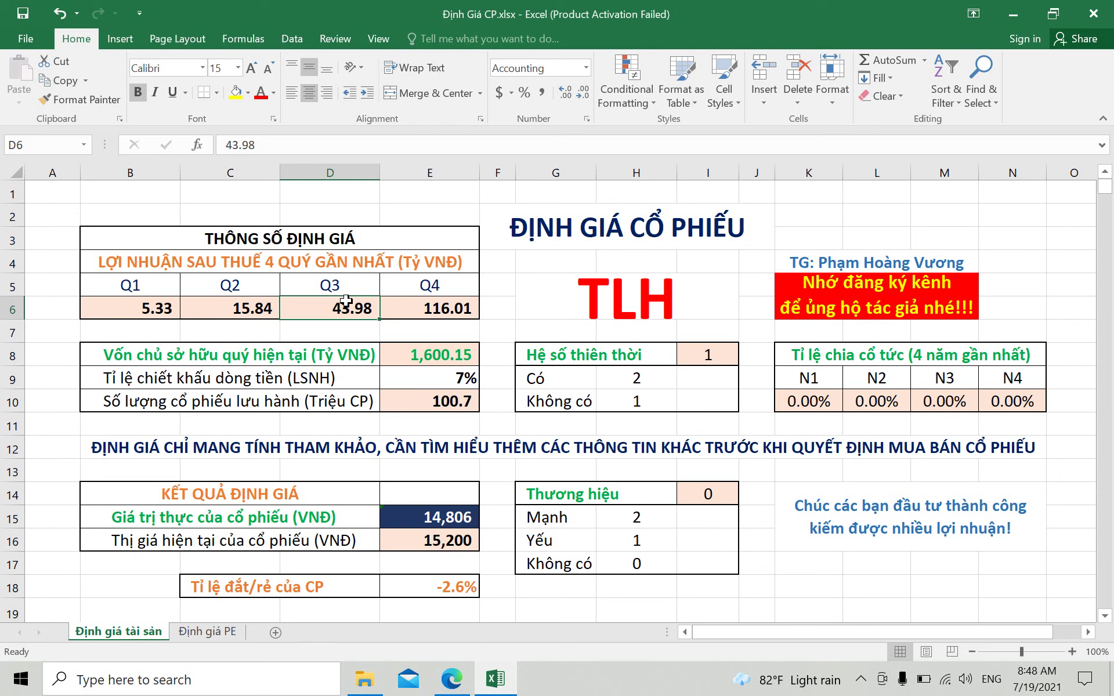
{"action": "type", "text": "75."}
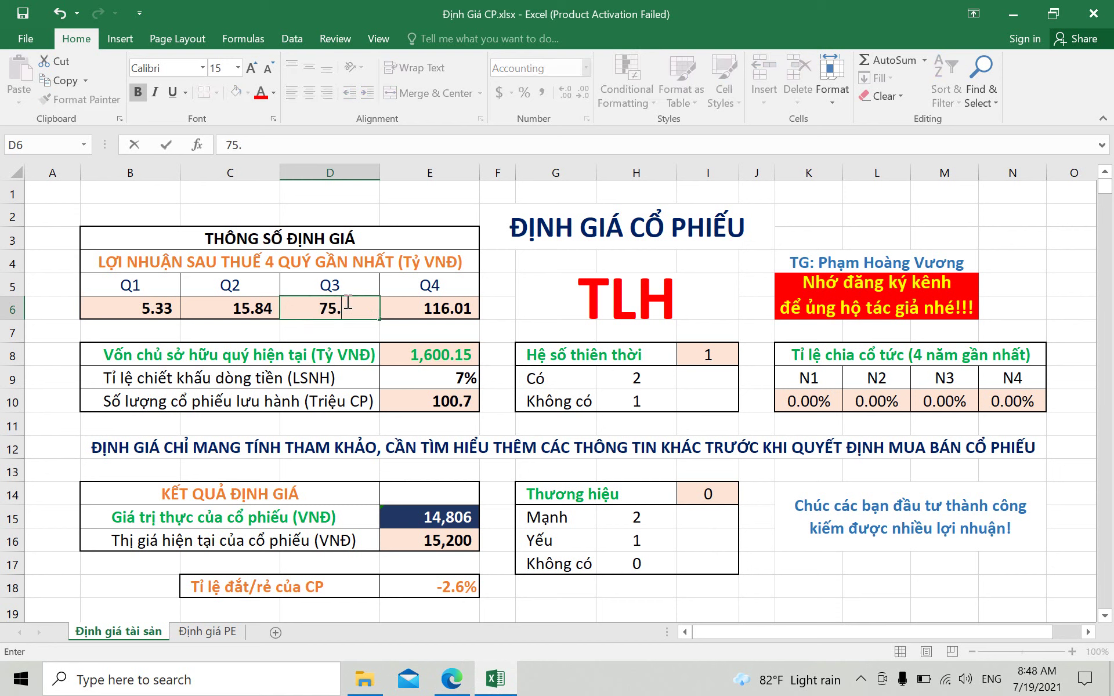
{"action": "type", "text": "72"}
Step: Check the Q3/2020 after-tax profit on FireAnt and enter 12.1 as the Q2 profit in the valuation sheet
{"action": "left_click", "coordinate": [267, 310]}
{"action": "left_click", "coordinate": [451, 679]}
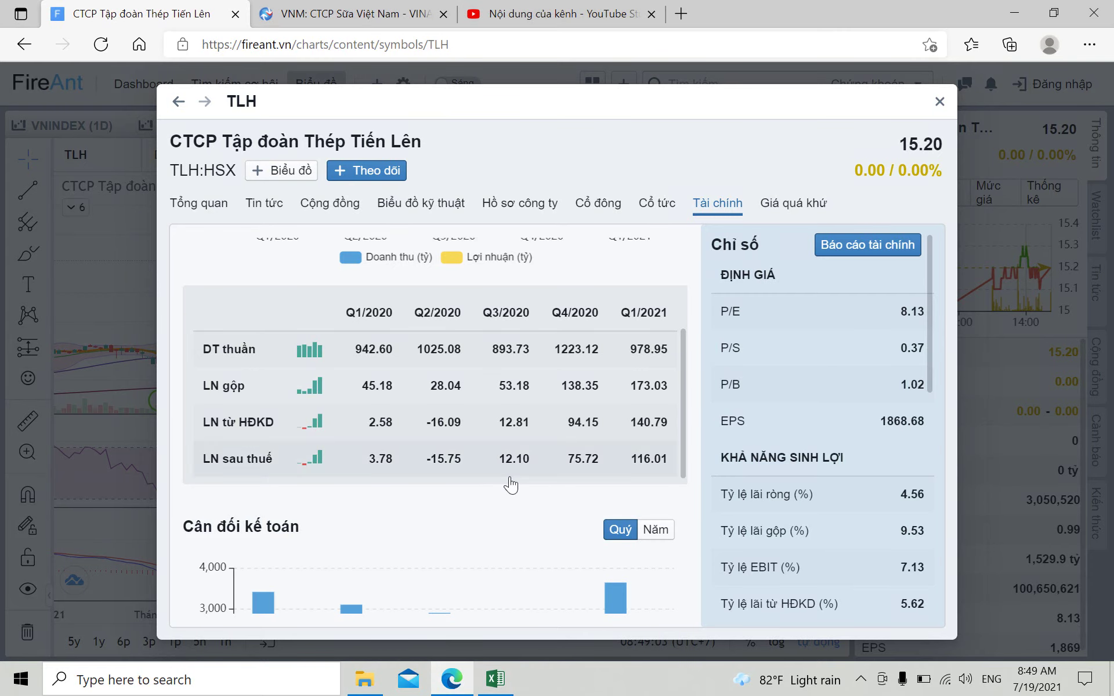
{"action": "left_click", "coordinate": [494, 678]}
{"action": "type", "text": "1"}
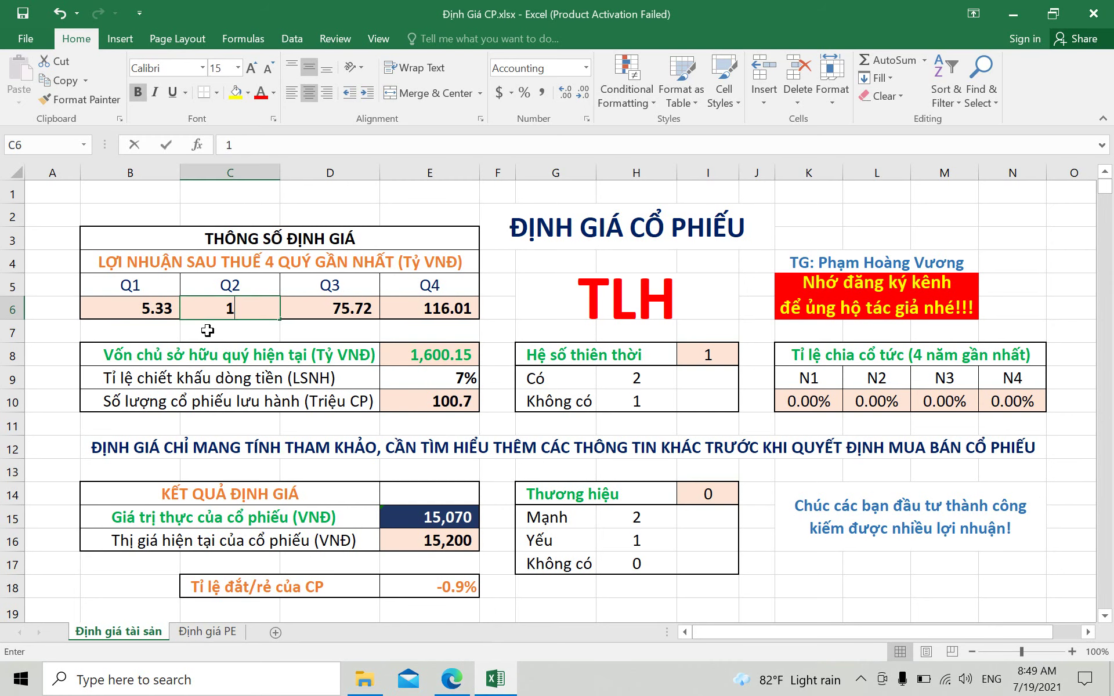
{"action": "type", "text": "2.1"}
Step: Check the Q2/2020 after-tax profit on FireAnt and enter -15.75 as the Q1 profit in the valuation sheet
{"action": "left_click", "coordinate": [175, 312]}
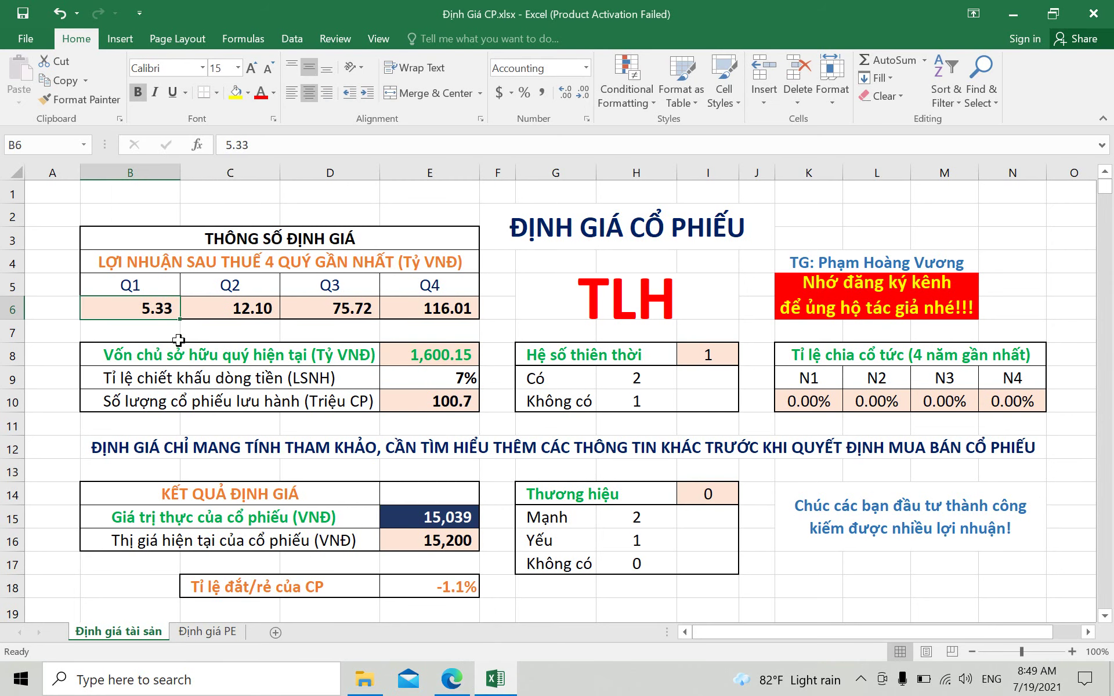
{"action": "left_click", "coordinate": [451, 678]}
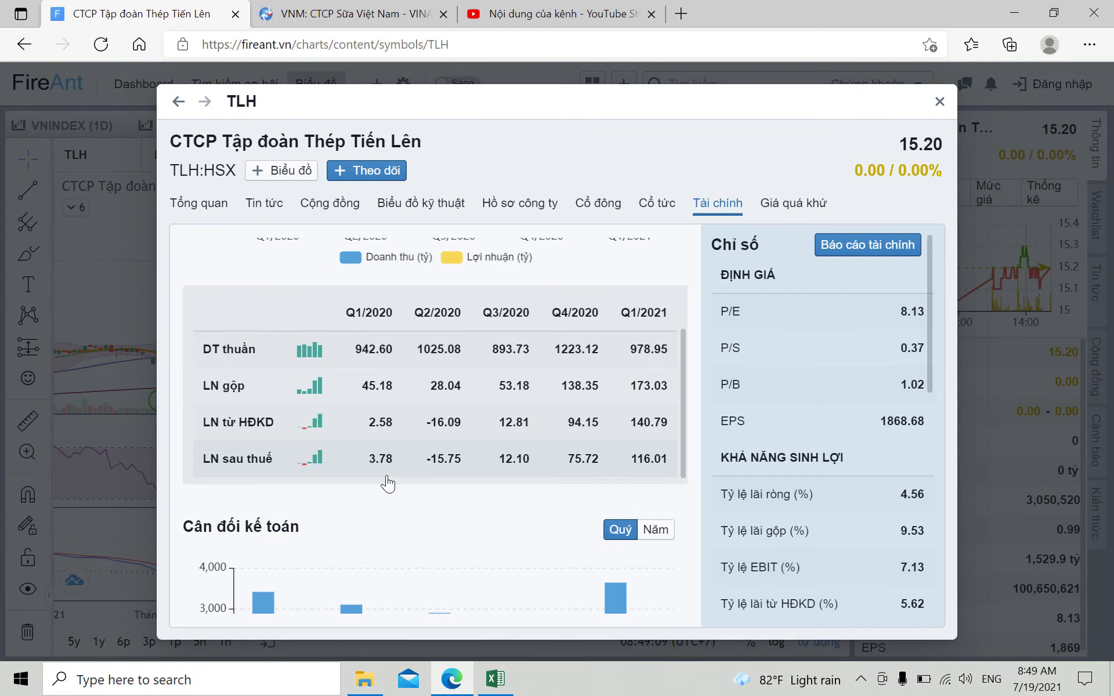
{"action": "left_click", "coordinate": [495, 678]}
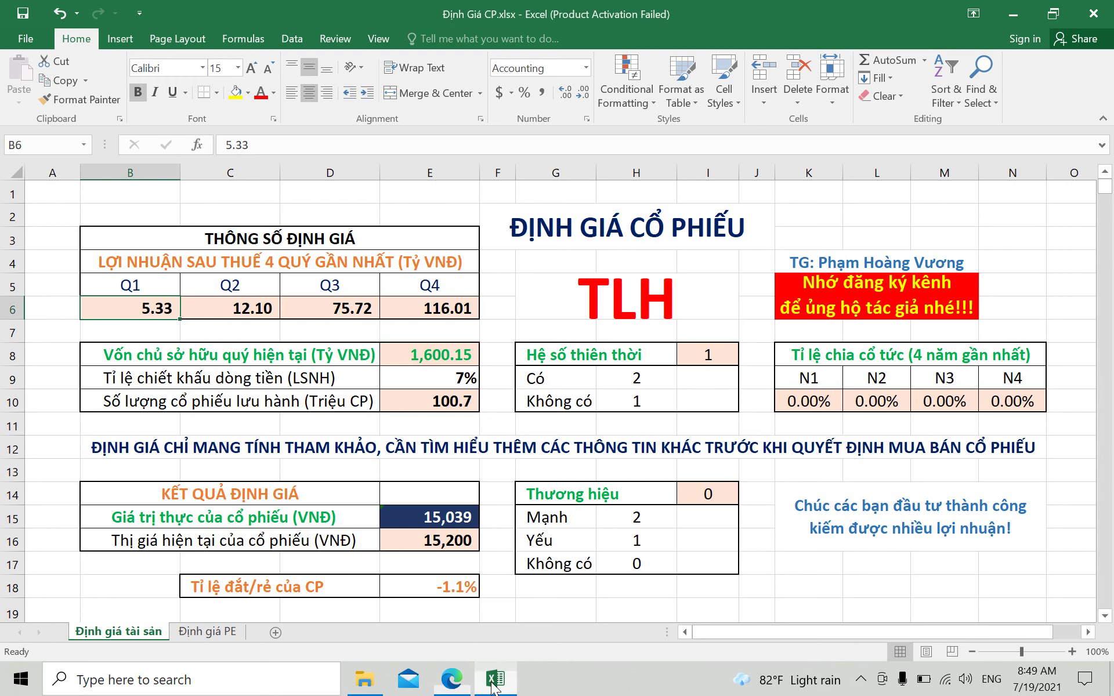
{"action": "type", "text": "-"}
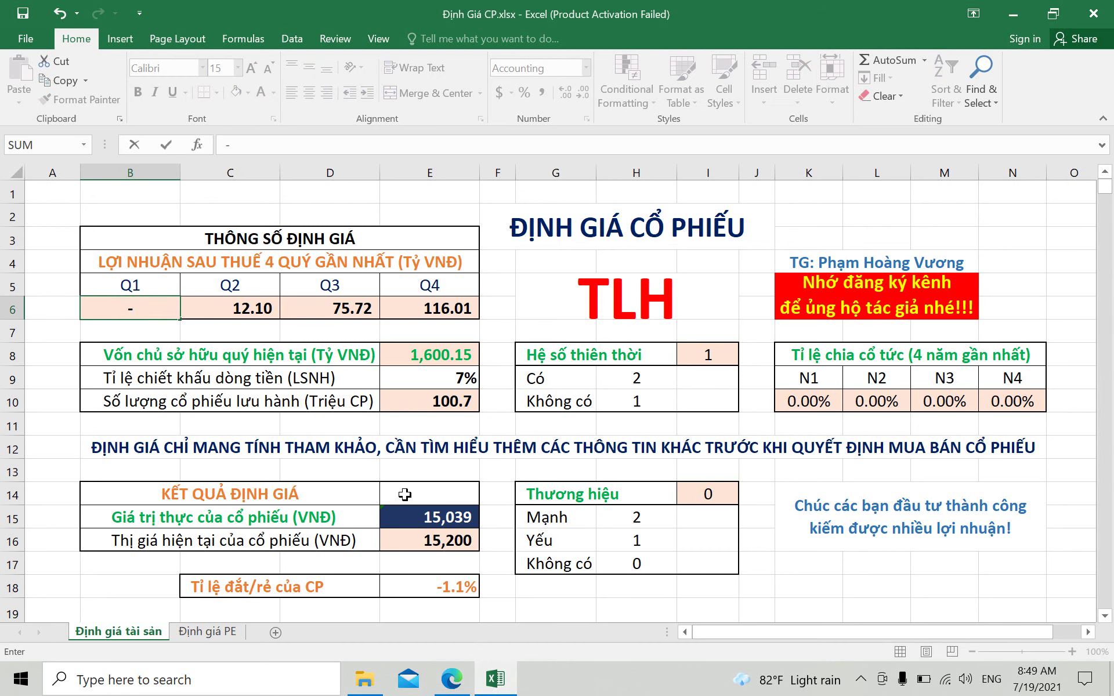
{"action": "type", "text": "15.75"}
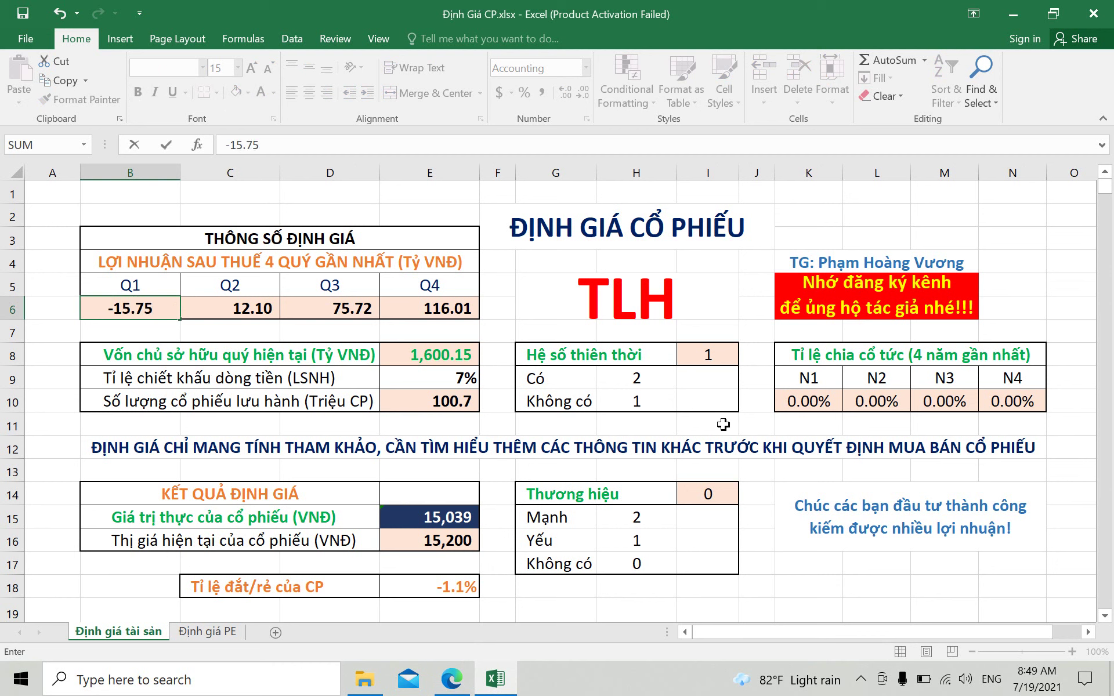
Step: Look up TLH's dividend history (Cổ tức) on FireAnt and return to the Excel valuation sheet
{"action": "left_click", "coordinate": [709, 539]}
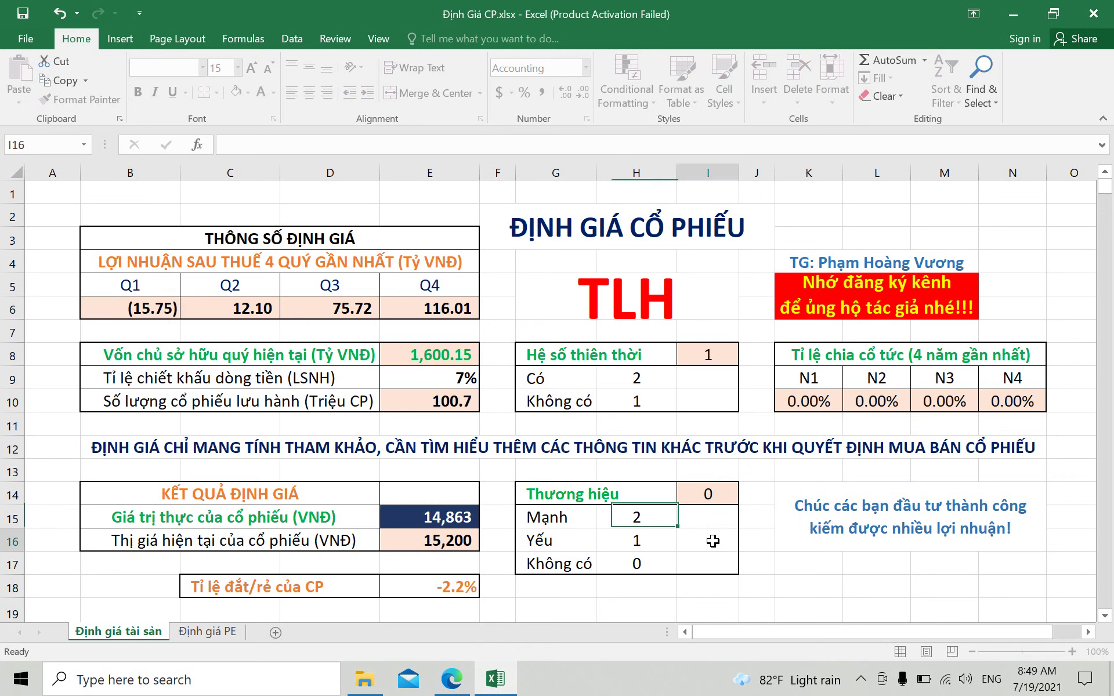
{"action": "left_click", "coordinate": [717, 495]}
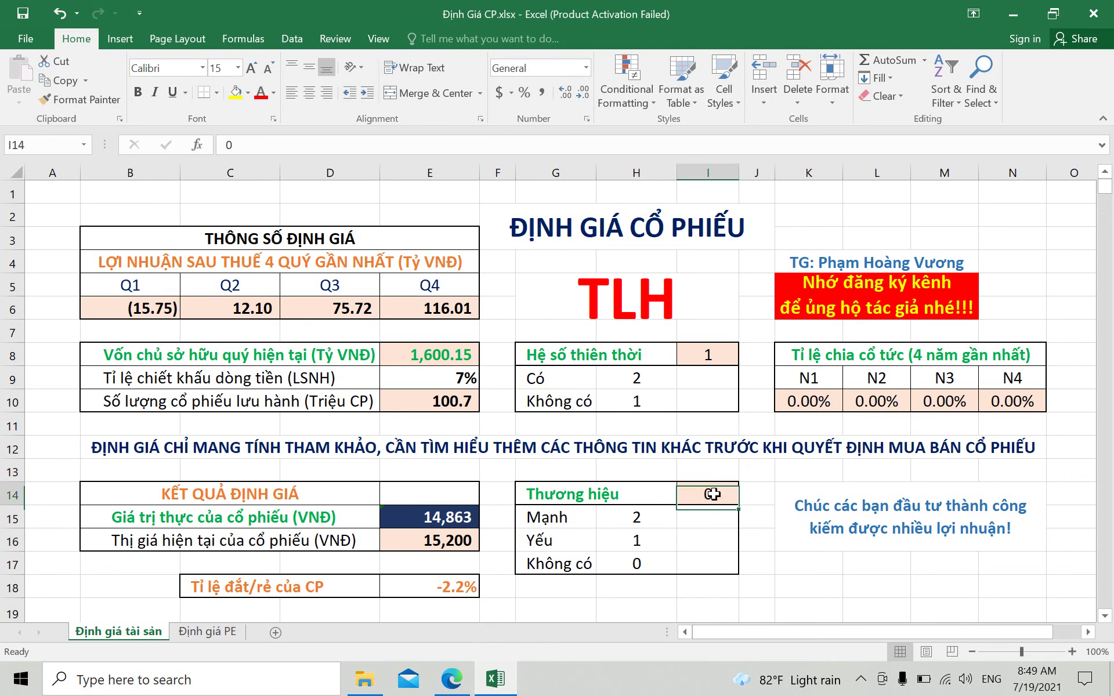
{"action": "left_click", "coordinate": [449, 681]}
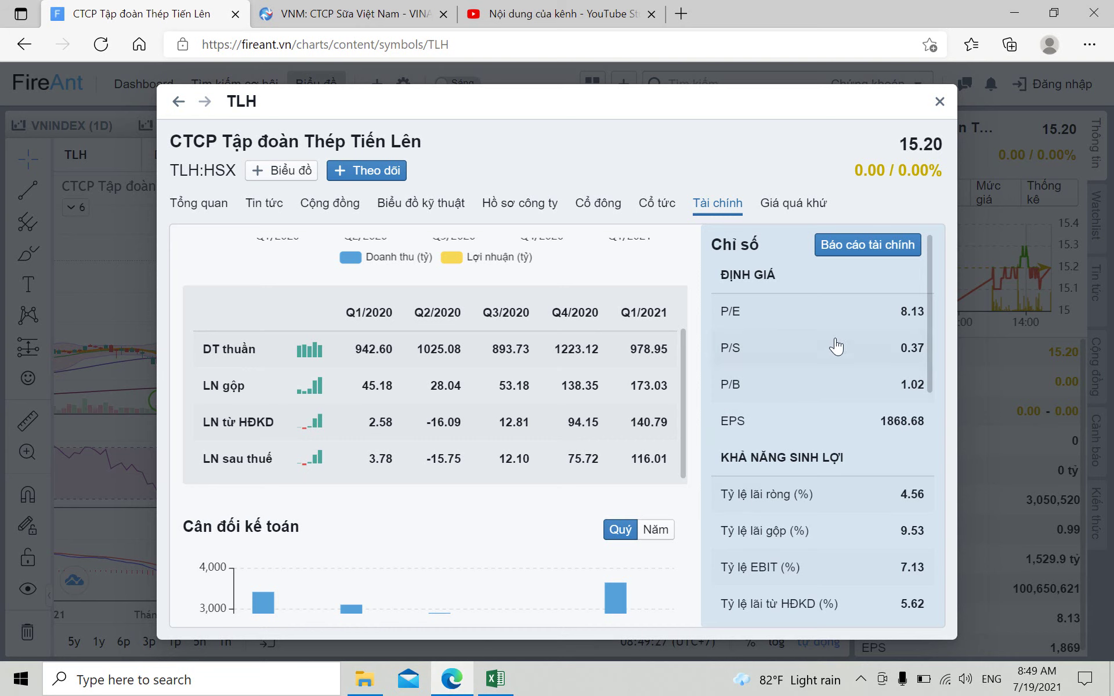
{"action": "left_click", "coordinate": [656, 205]}
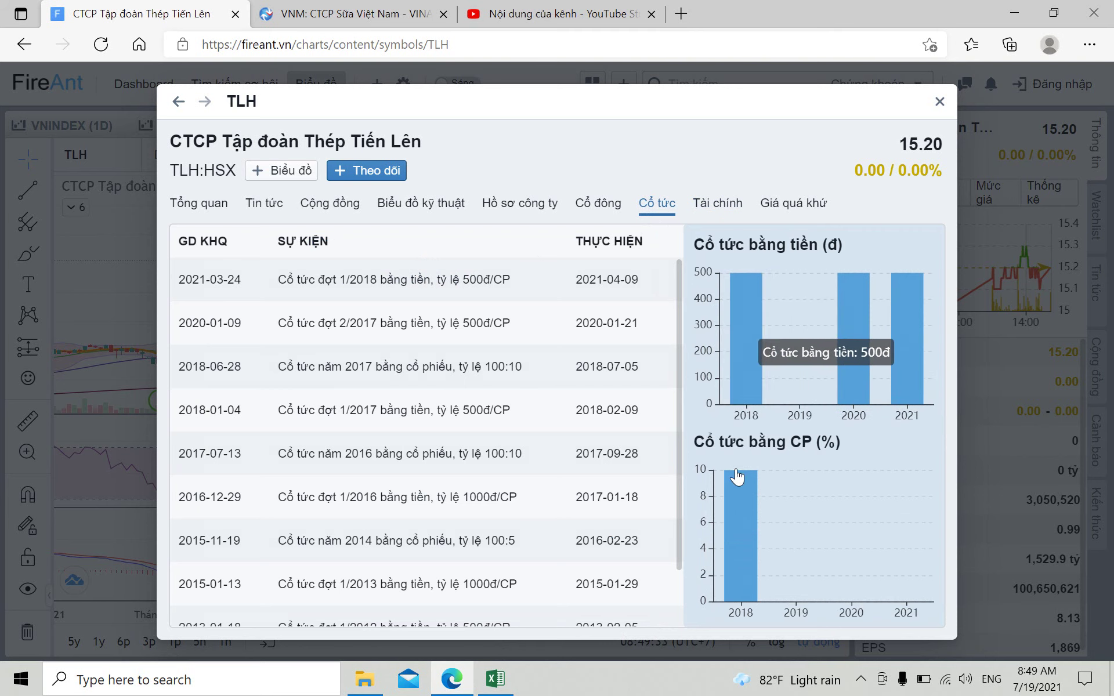
{"action": "left_click", "coordinate": [494, 679]}
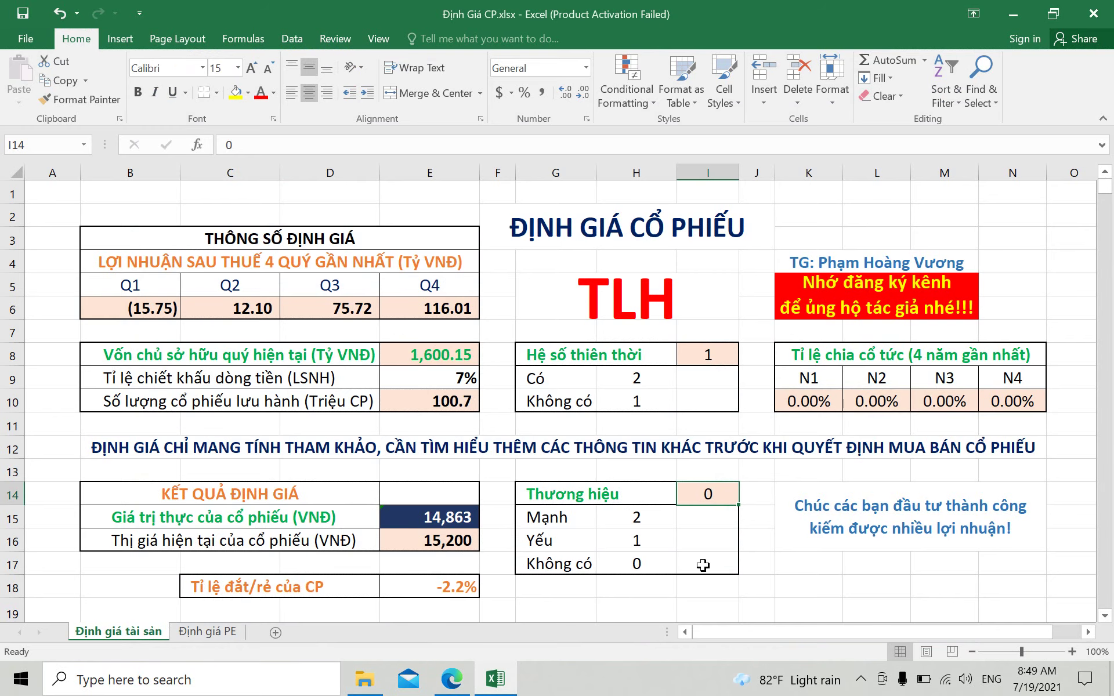
Step: Set the dividend rates (Tỉ lệ chia cổ tức) to 5% for N1, 5% for N2 and 15% for N3
{"action": "left_click", "coordinate": [808, 403]}
{"action": "type", "text": "5"}
{"action": "left_click", "coordinate": [876, 401]}
{"action": "type", "text": "5"}
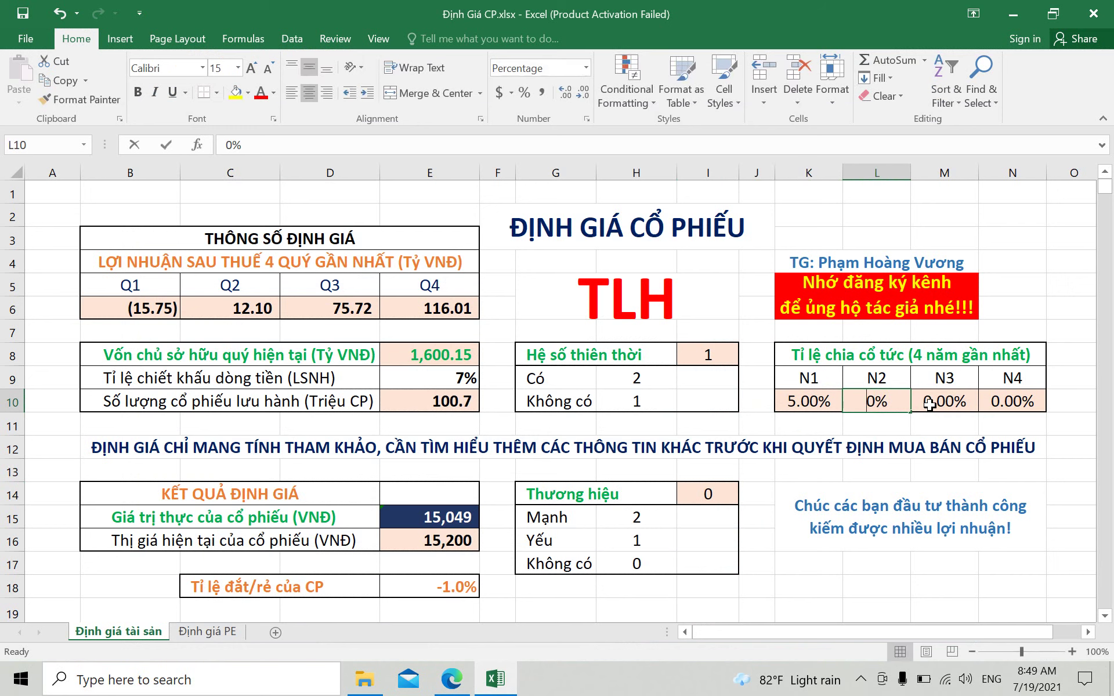
{"action": "left_click", "coordinate": [932, 404]}
{"action": "type", "text": "15"}
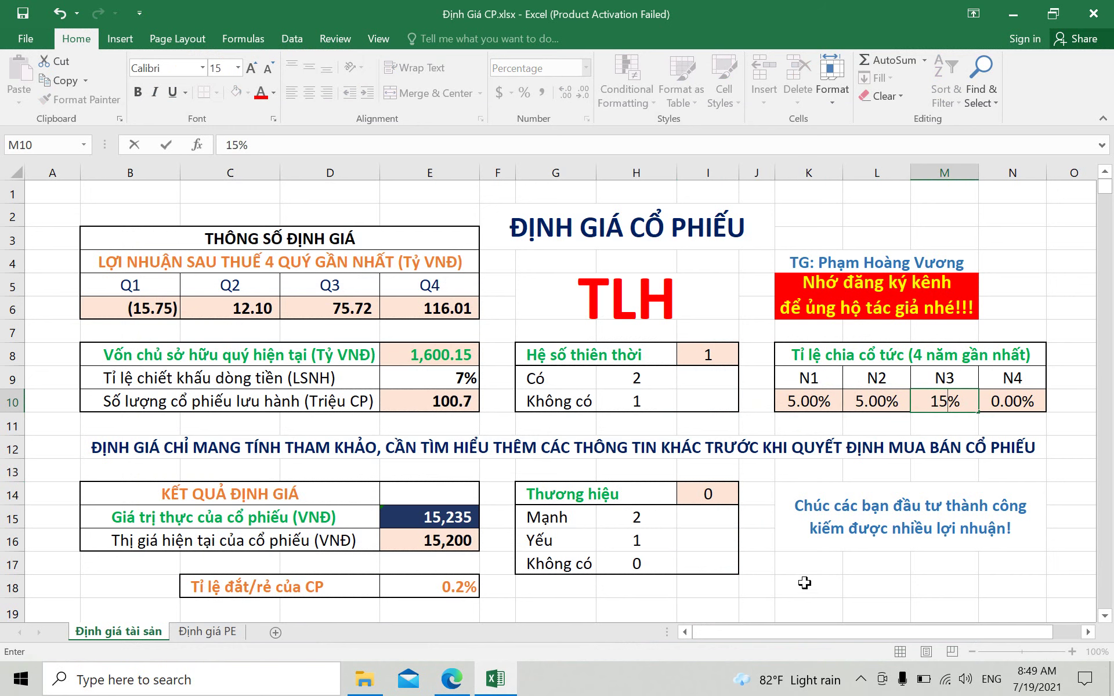
{"action": "left_click", "coordinate": [809, 580]}
Step: Set the brand score (Thương hiệu) to 1 for a weak brand (Yếu)
{"action": "left_click", "coordinate": [700, 493]}
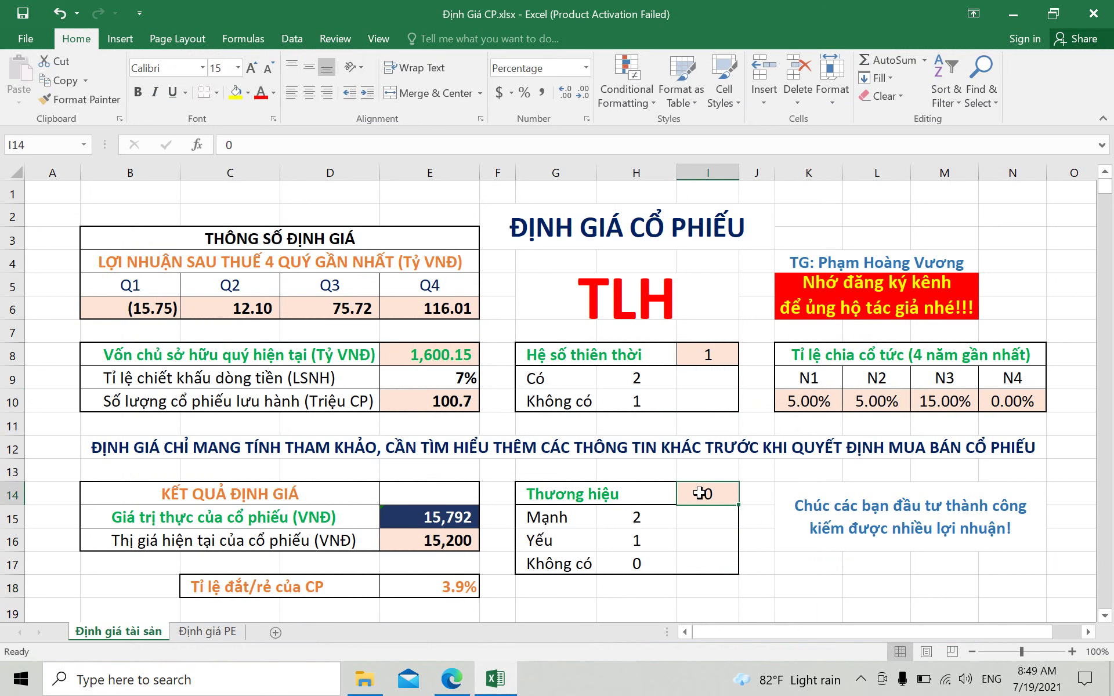
{"action": "type", "text": "1"}
{"action": "left_click", "coordinate": [808, 580]}
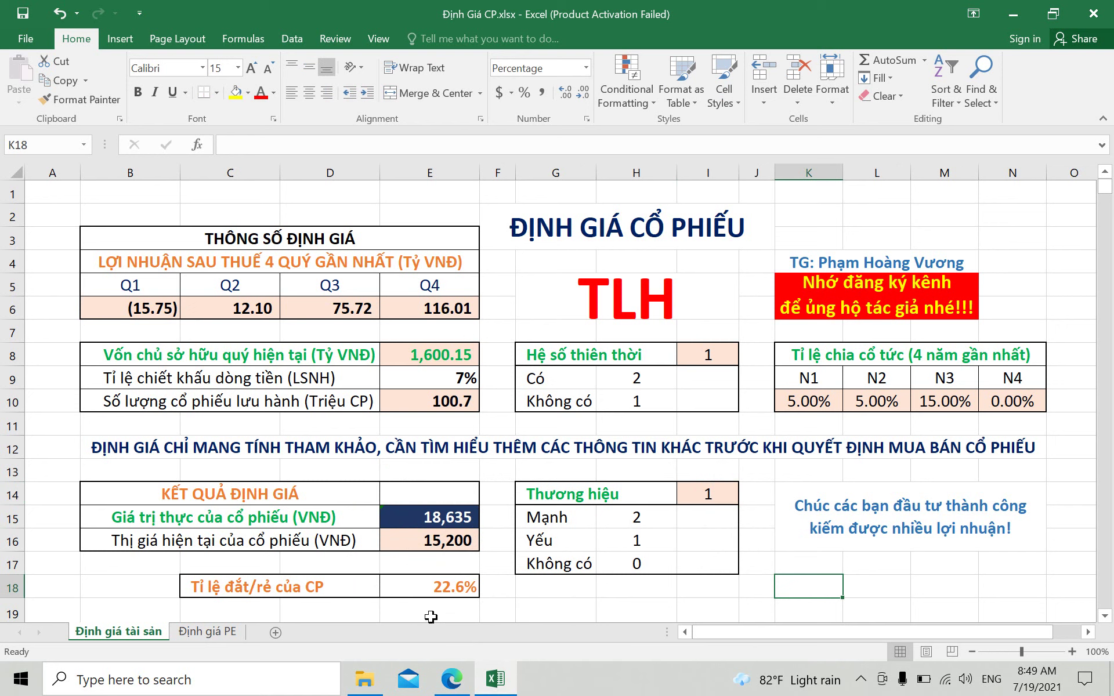
Step: Show the Định giá PE sheet, and look up TLH's EPS for the last four quarters on Vietstock in the browser
{"action": "left_click", "coordinate": [209, 632]}
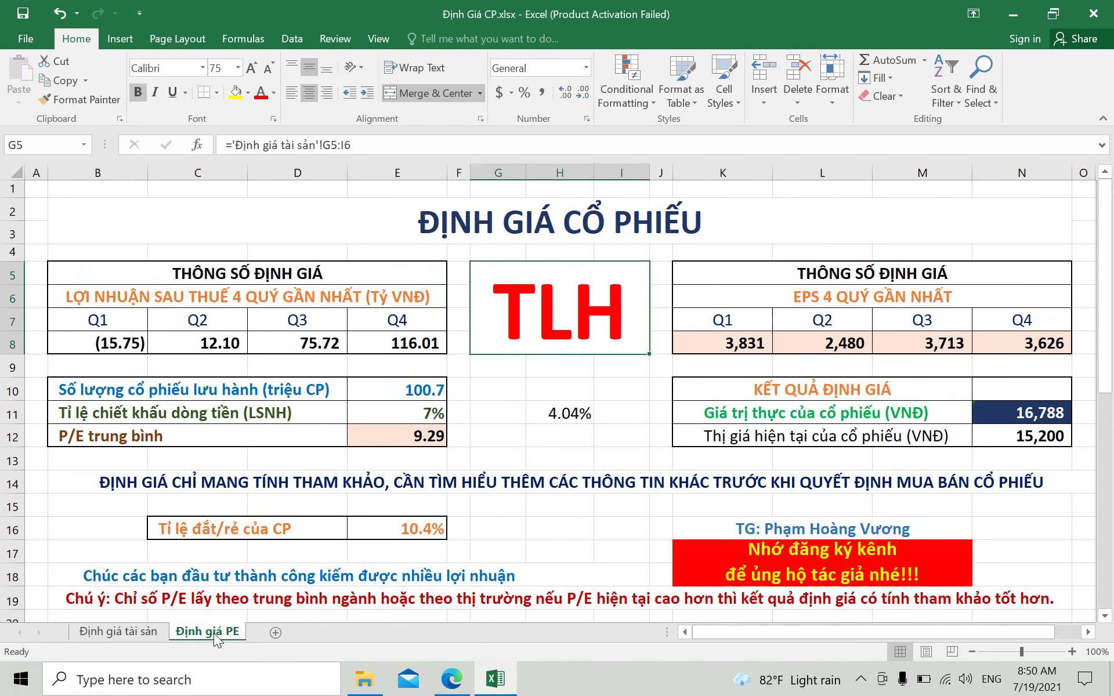
{"action": "left_click", "coordinate": [454, 689]}
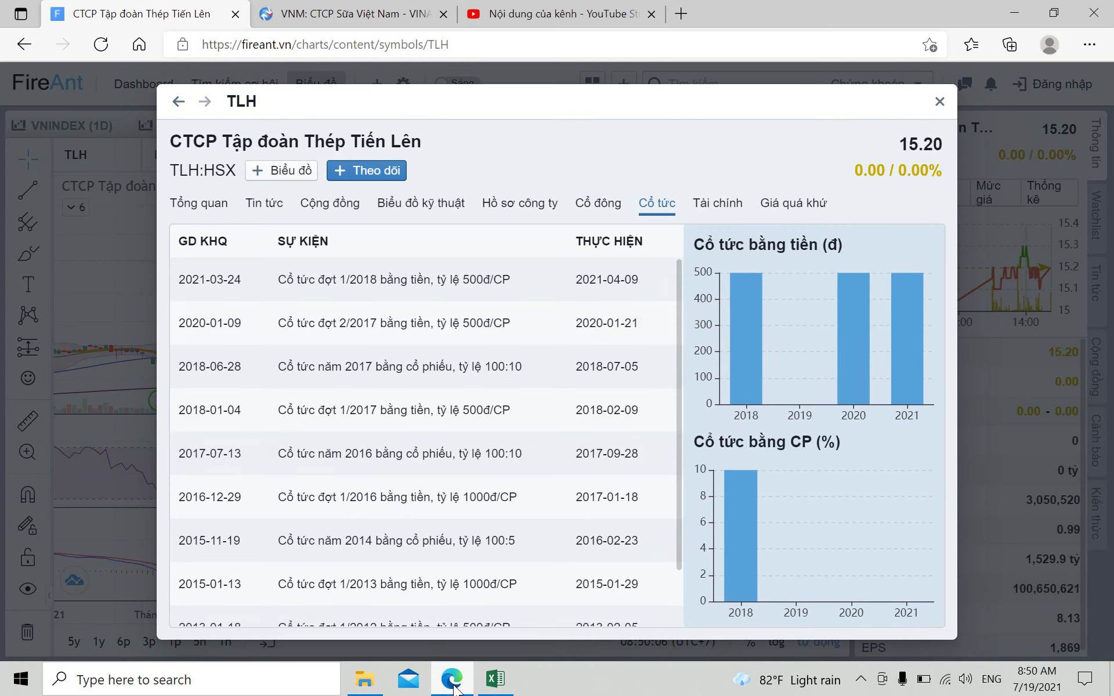
{"action": "left_click", "coordinate": [936, 99]}
{"action": "key", "text": "ctrl+Tab"}
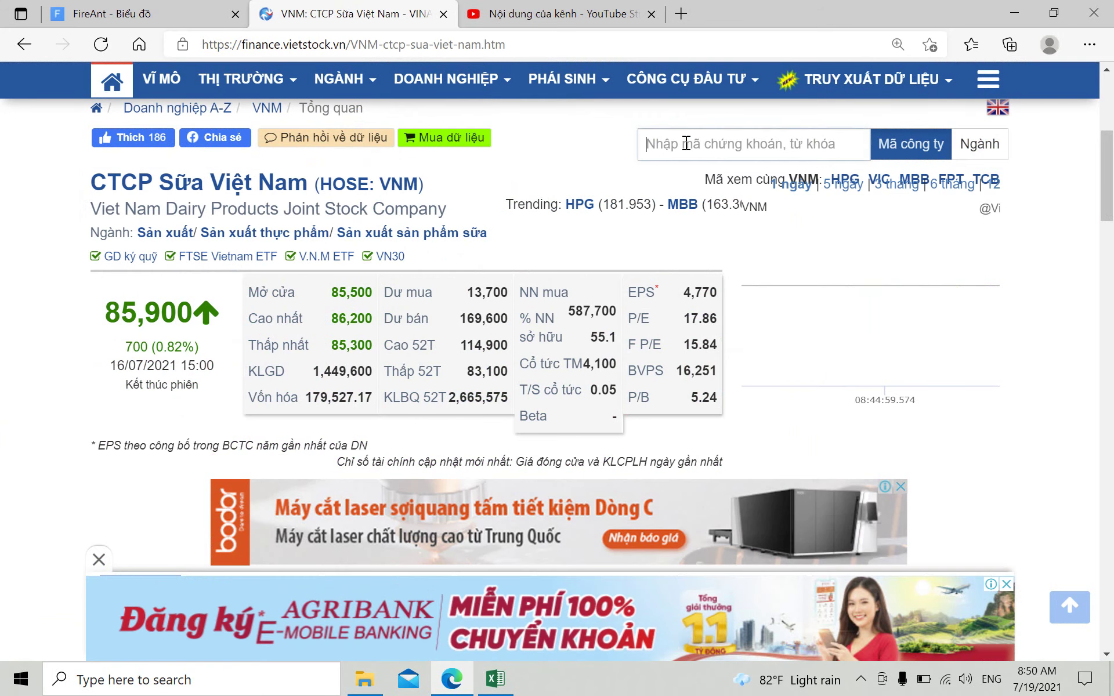
{"action": "type", "text": "tlh"}
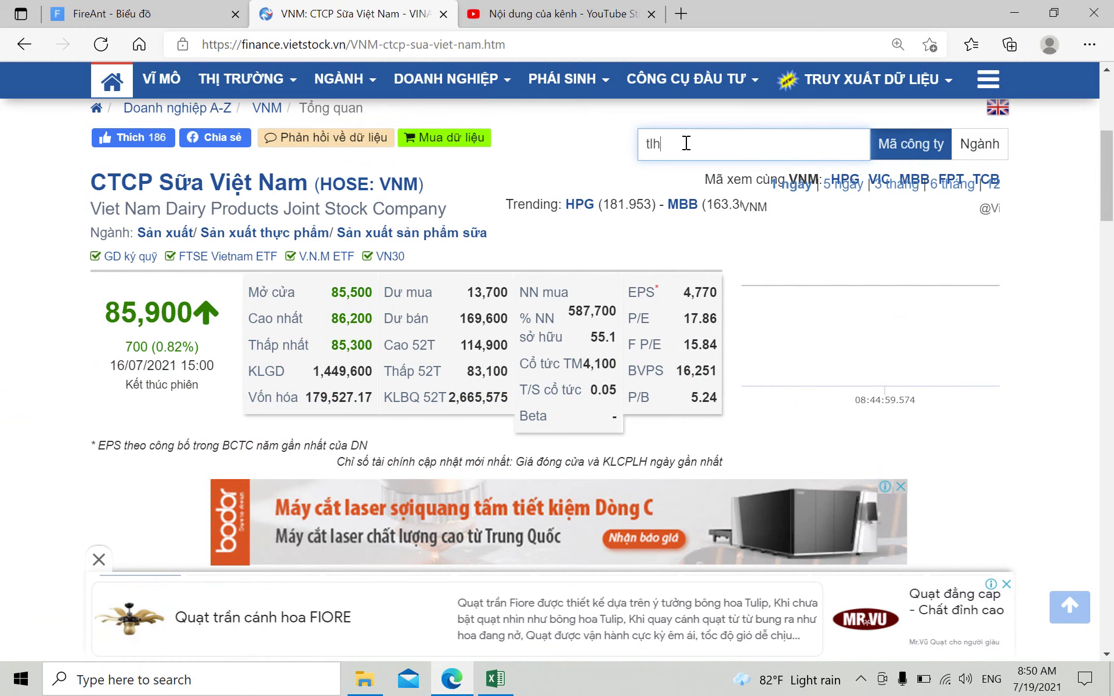
{"action": "left_click", "coordinate": [713, 206]}
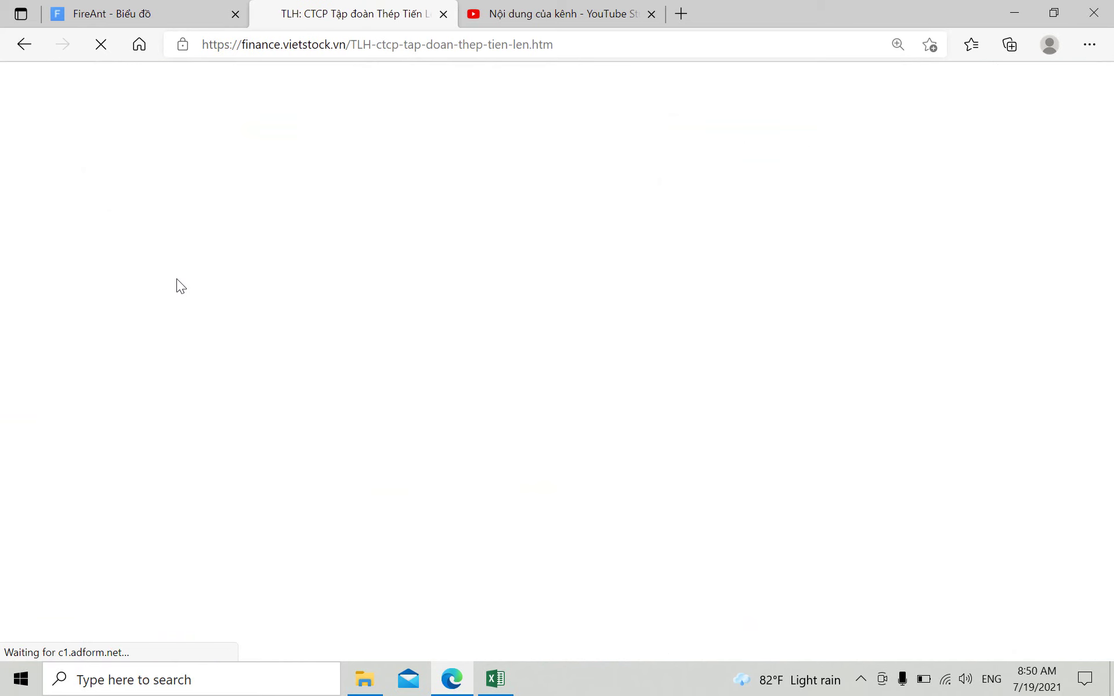
{"action": "scroll", "coordinate": [267, 322], "scroll_direction": "down", "scroll_amount": 20}
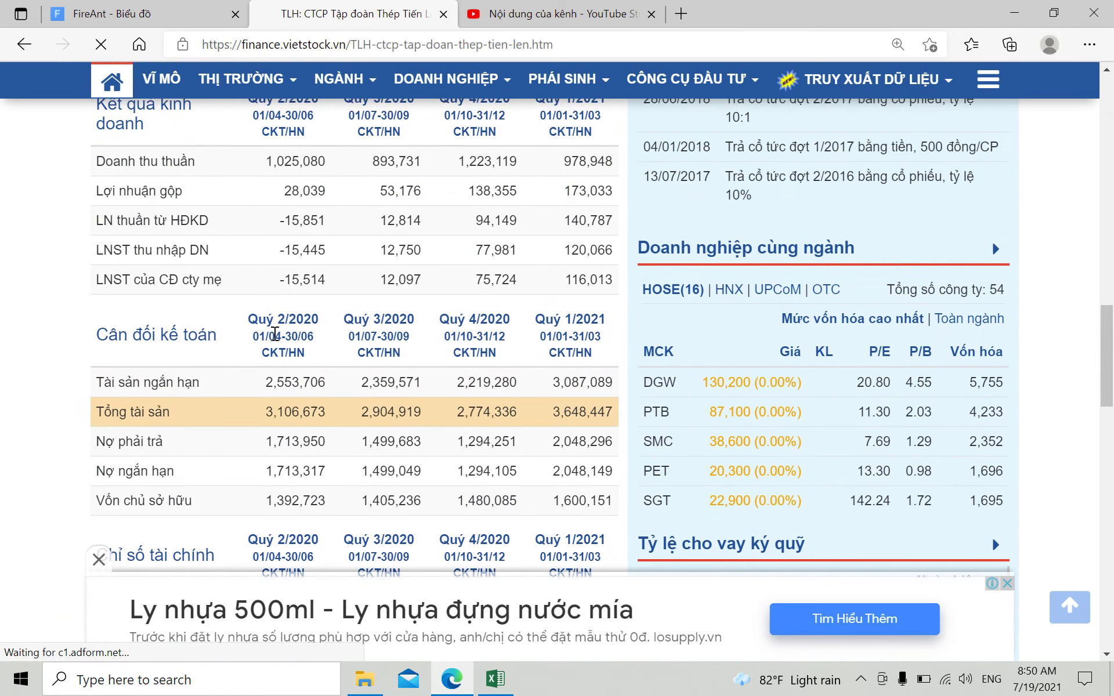
{"action": "scroll", "coordinate": [271, 350], "scroll_direction": "down", "scroll_amount": 5}
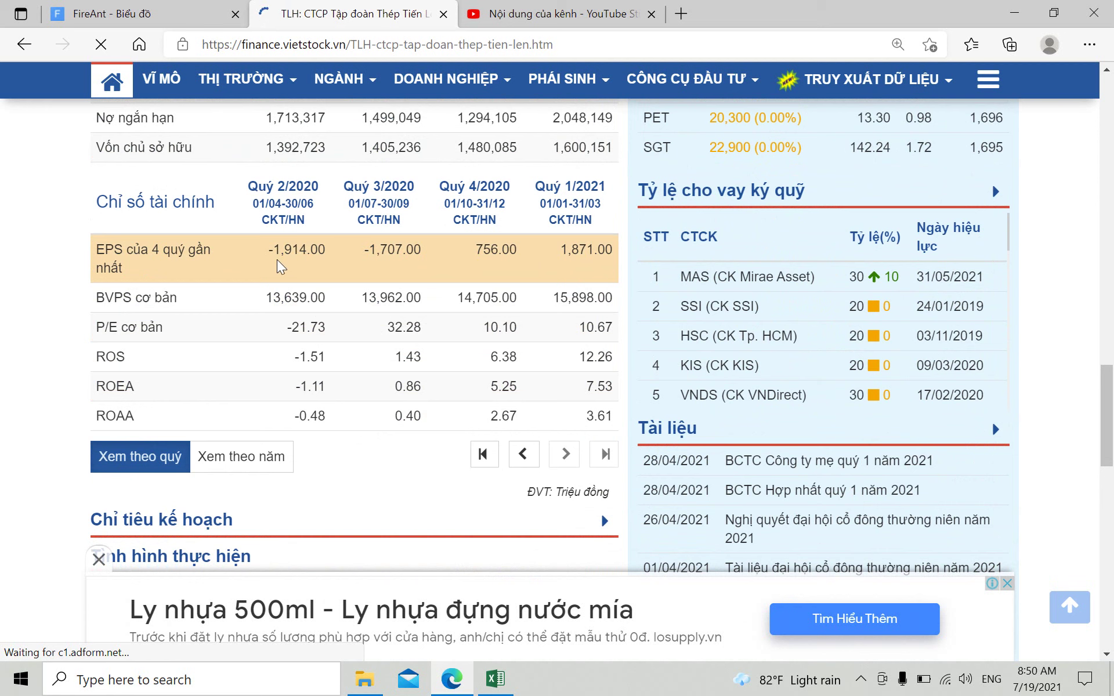
Step: Enter -1914 as the Q1 EPS on the Định giá PE sheet in Excel
{"action": "left_click", "coordinate": [492, 679]}
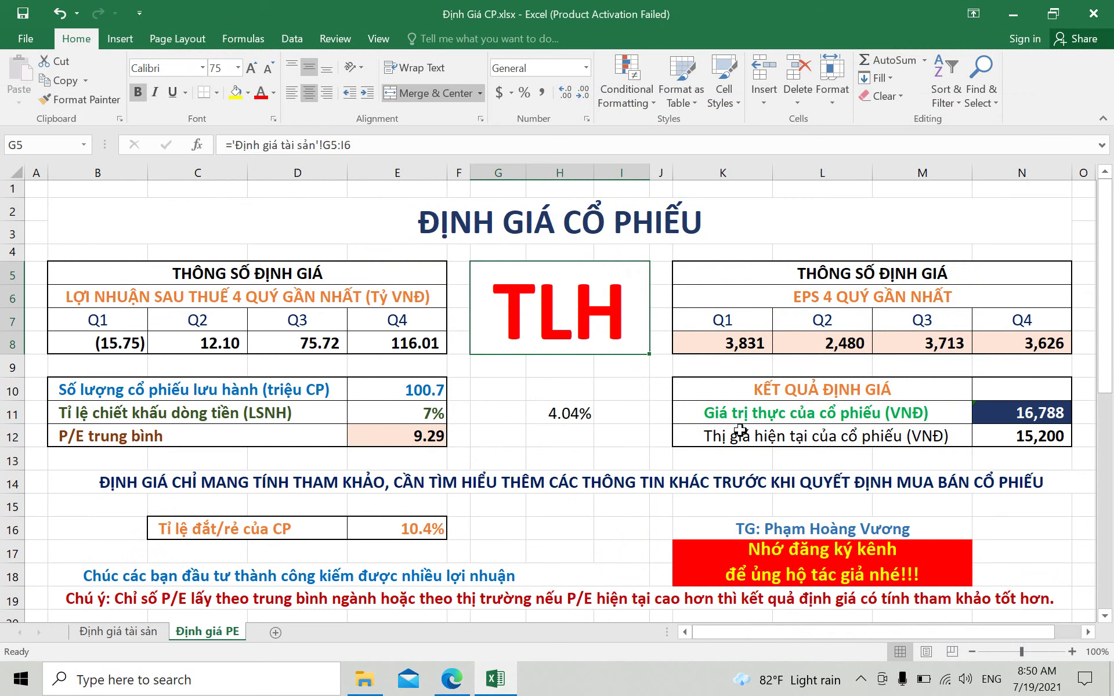
{"action": "left_click", "coordinate": [734, 346]}
{"action": "double_click", "coordinate": [735, 346]}
{"action": "type", "text": "-1"}
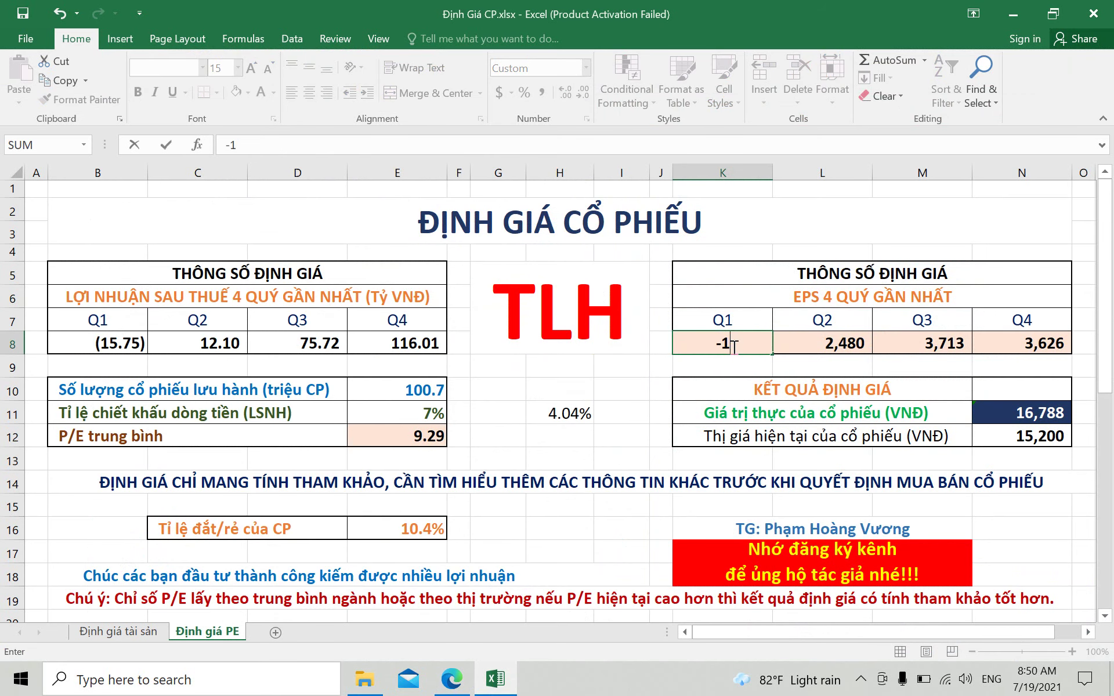
{"action": "type", "text": "914"}
{"action": "left_click", "coordinate": [784, 347]}
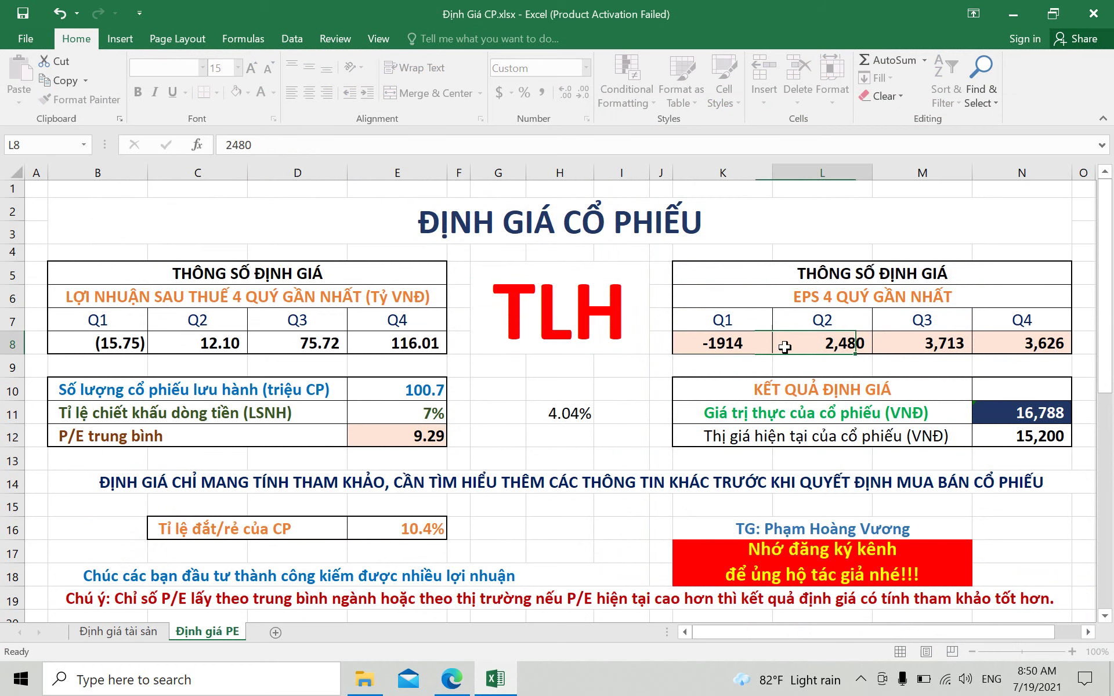
Step: Check TLH's Q3/2020 EPS on Vietstock and return to the Excel sheet
{"action": "left_click", "coordinate": [493, 688]}
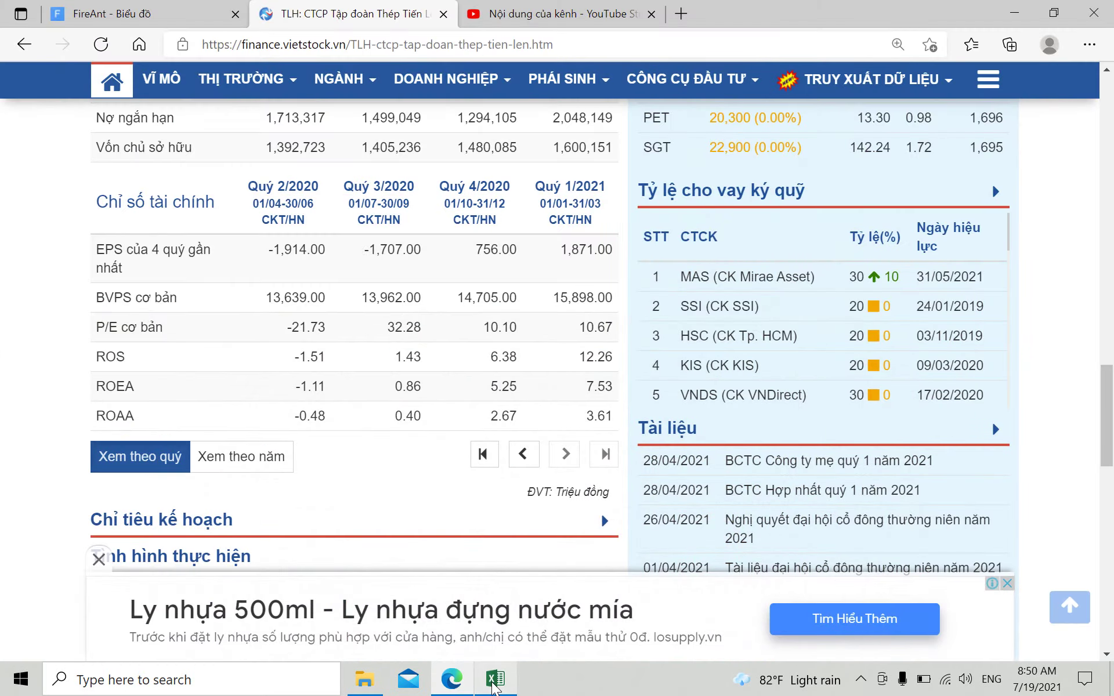
{"action": "left_click", "coordinate": [494, 687]}
{"action": "left_click", "coordinate": [493, 687]}
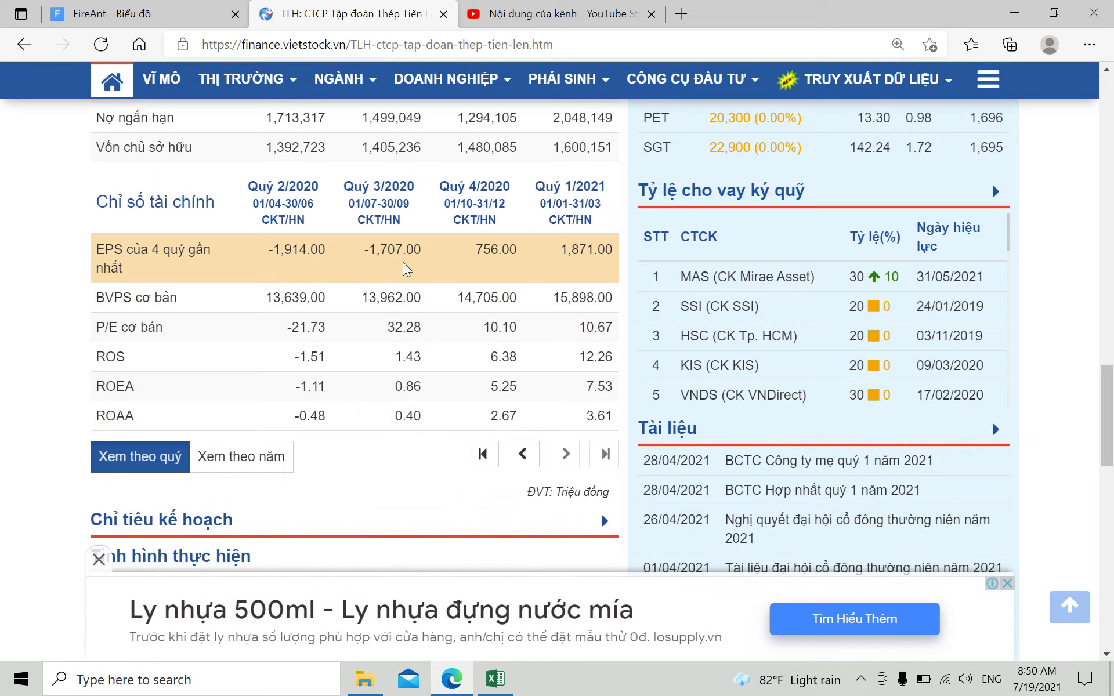
{"action": "left_click", "coordinate": [494, 679]}
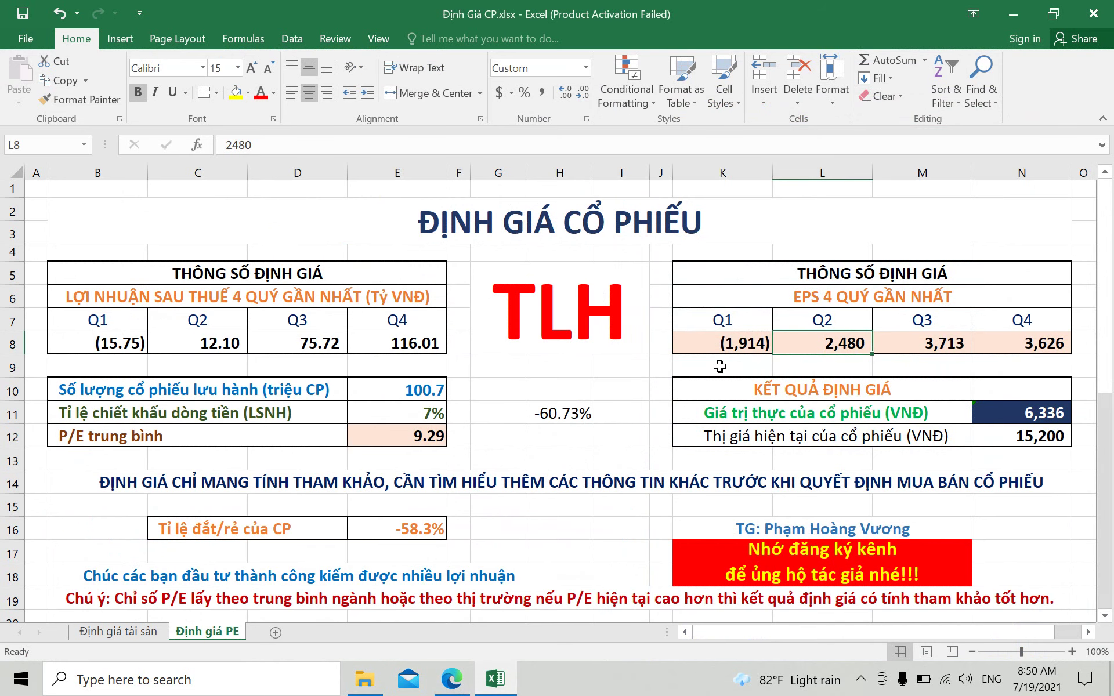
{"action": "type", "text": "1"}
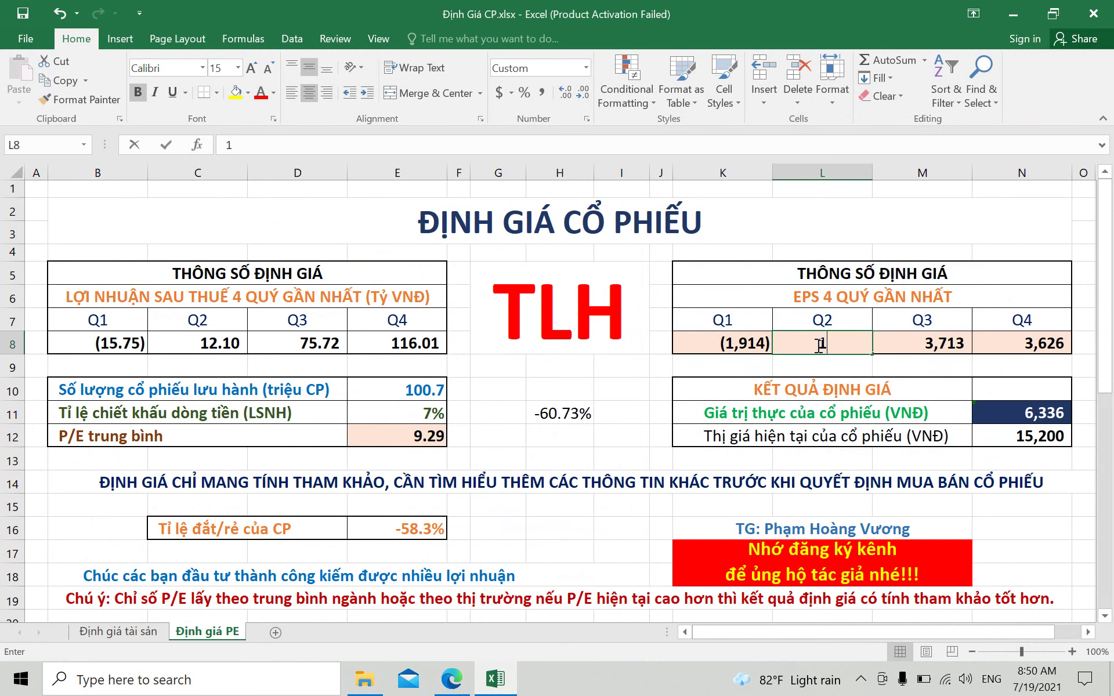
{"action": "type", "text": "7"}
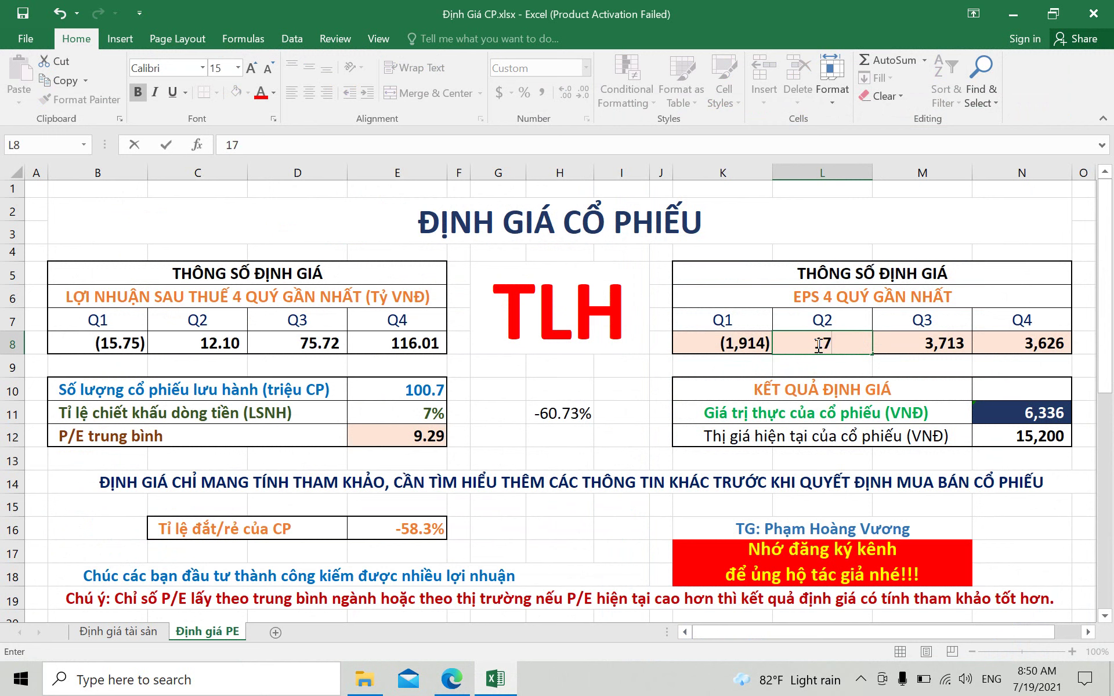
{"action": "type", "text": "07"}
{"action": "left_click", "coordinate": [801, 345]}
{"action": "type", "text": "-"}
{"action": "left_click", "coordinate": [890, 342]}
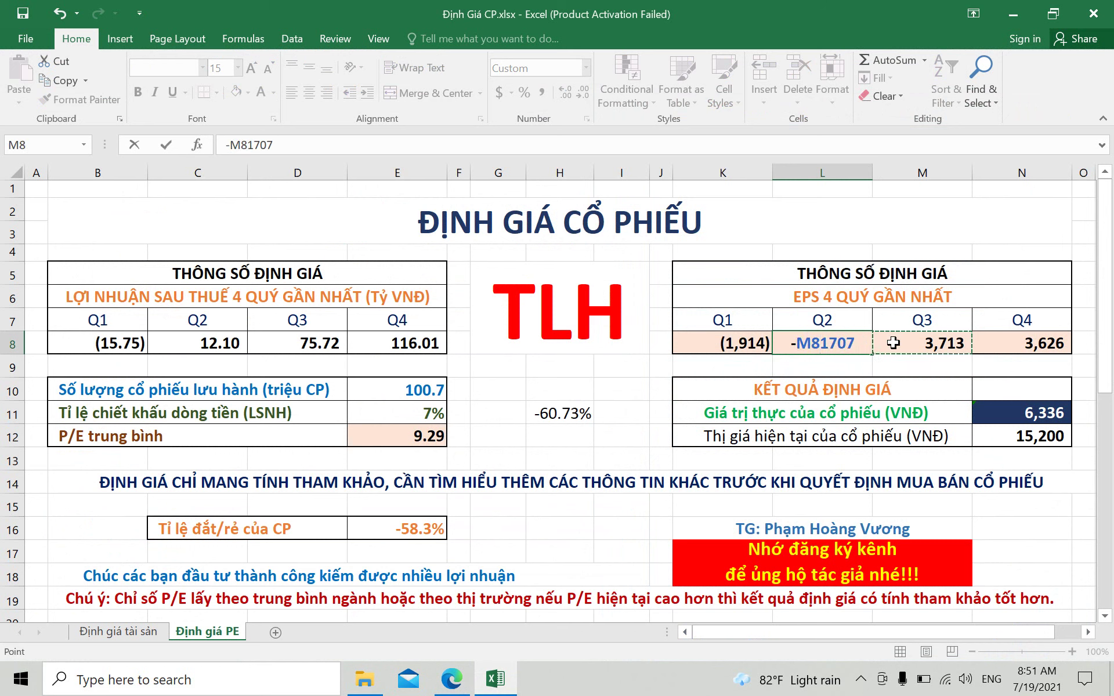
{"action": "key", "text": "Escape"}
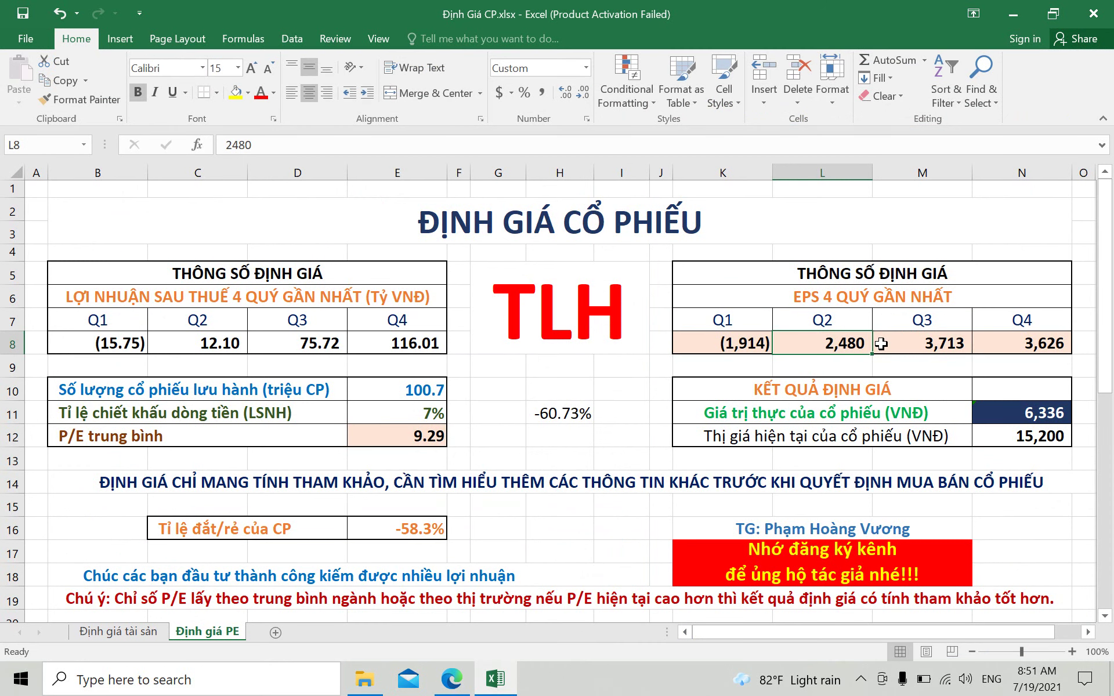
Step: Enter -1707 as the Q2 EPS on the Định giá PE sheet
{"action": "type", "text": "-"}
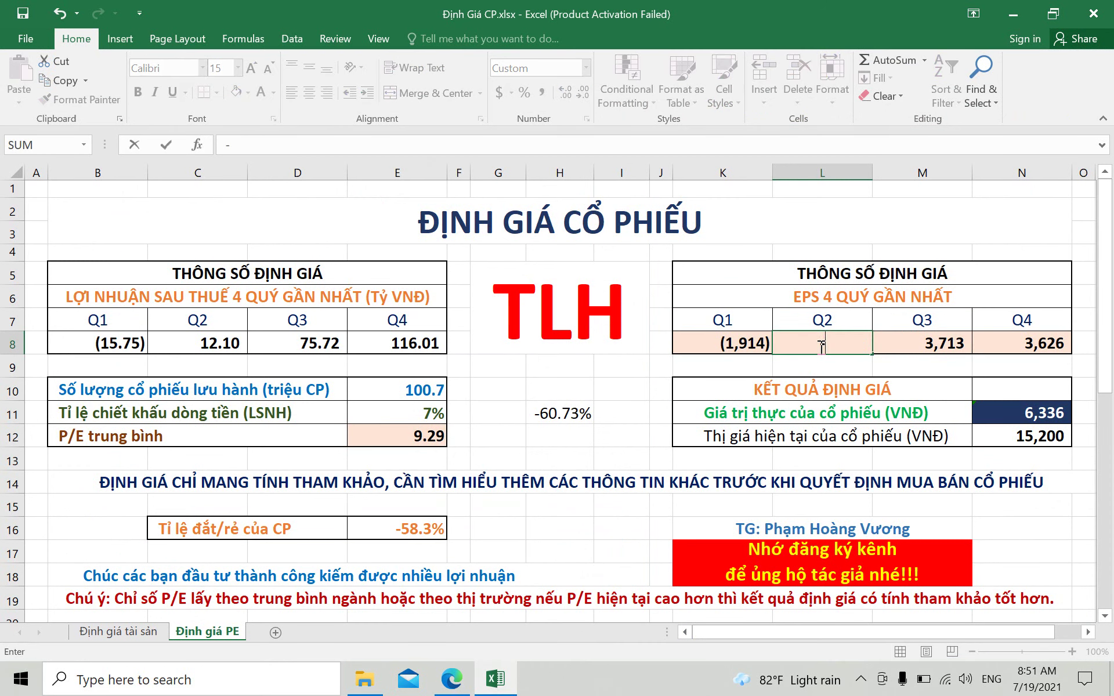
{"action": "type", "text": "1707"}
{"action": "key", "text": "Tab"}
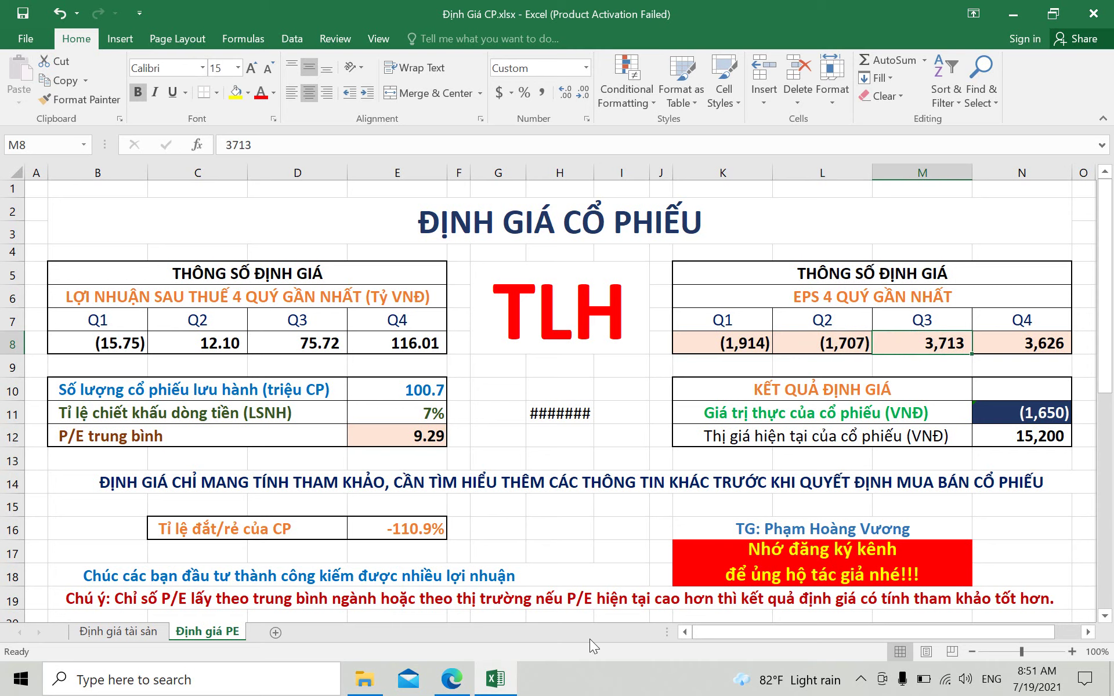
Step: Check TLH's Q4/2020 EPS on Vietstock and enter 756 as the Q3 EPS in Excel
{"action": "left_click", "coordinate": [453, 680]}
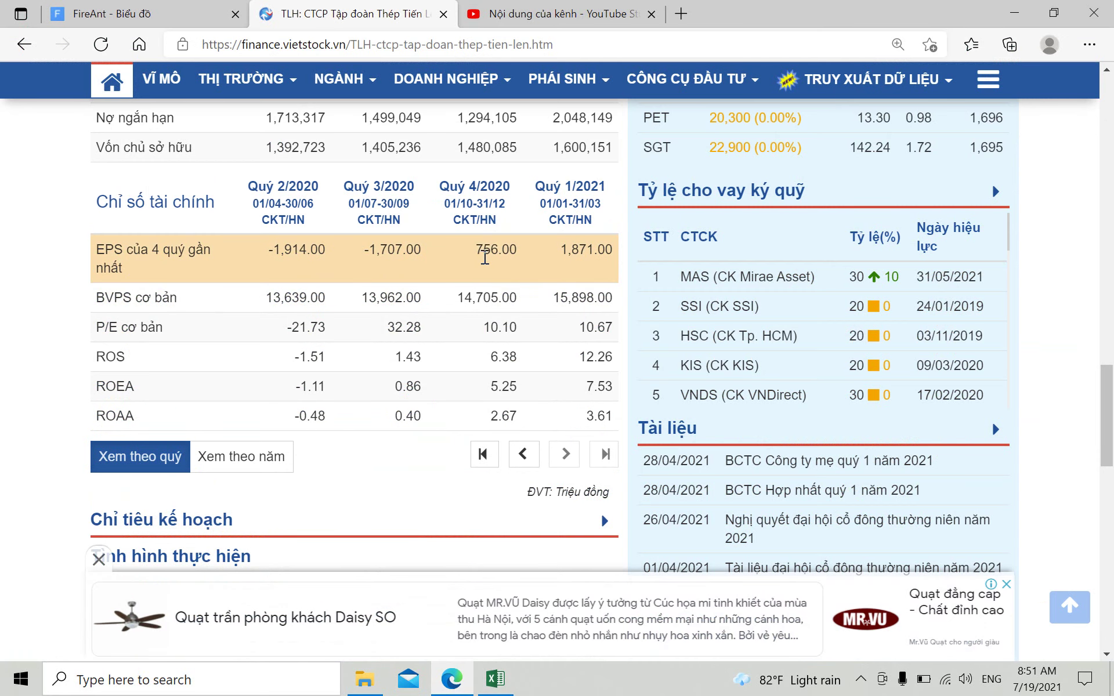
{"action": "left_click", "coordinate": [495, 679]}
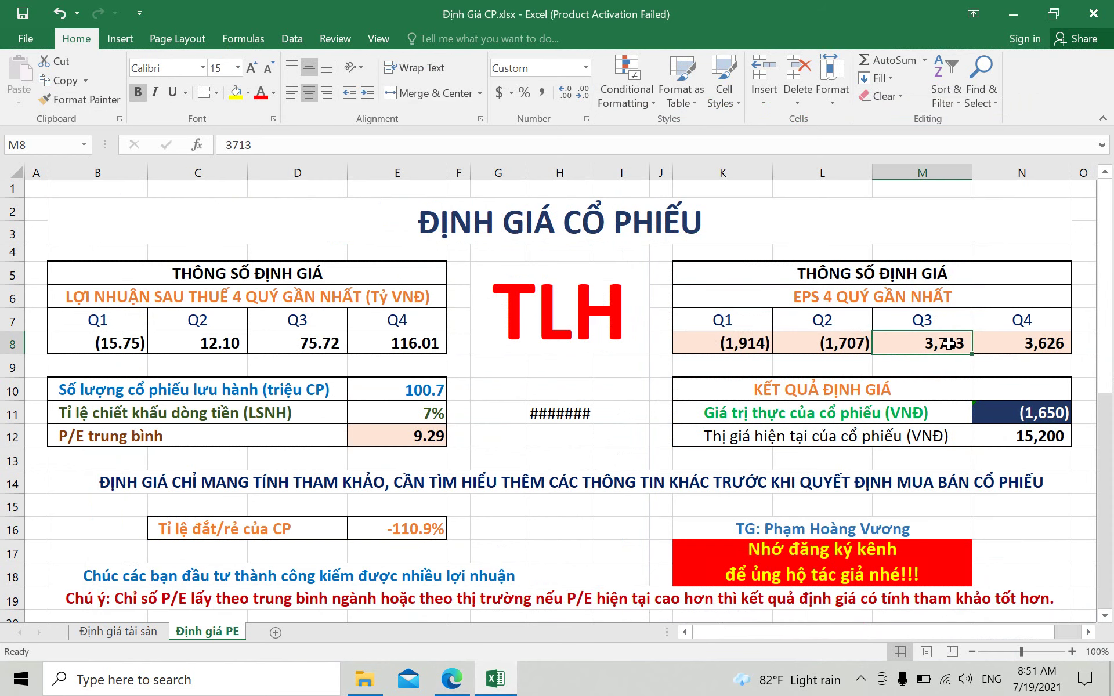
{"action": "type", "text": "75"}
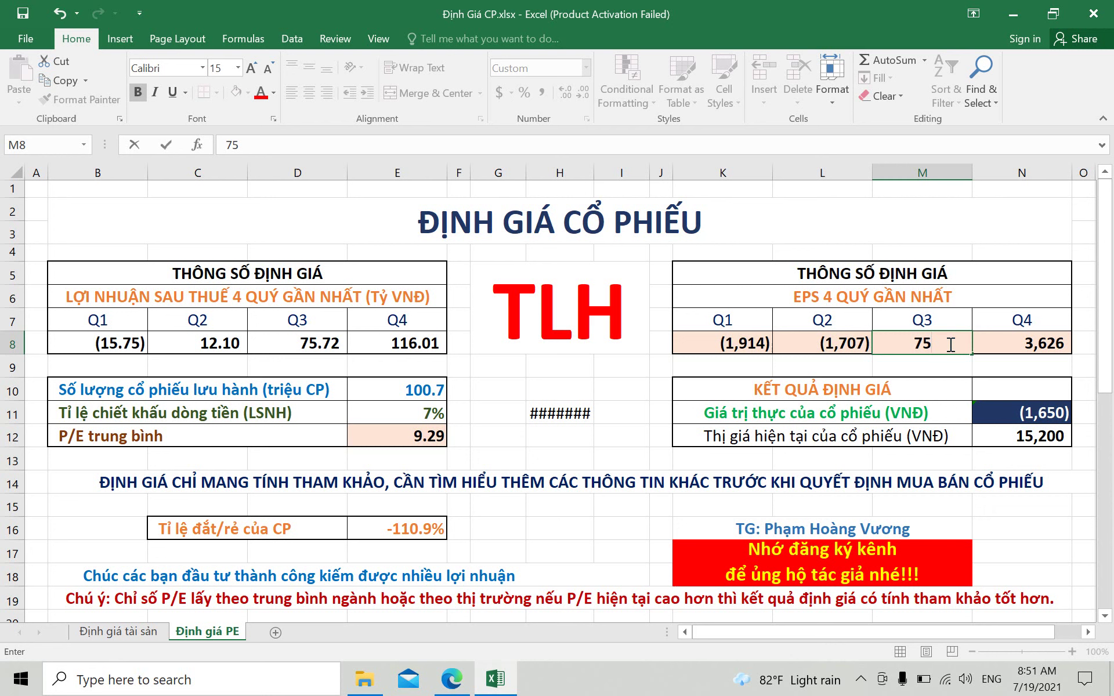
{"action": "type", "text": "6"}
{"action": "key", "text": "Tab"}
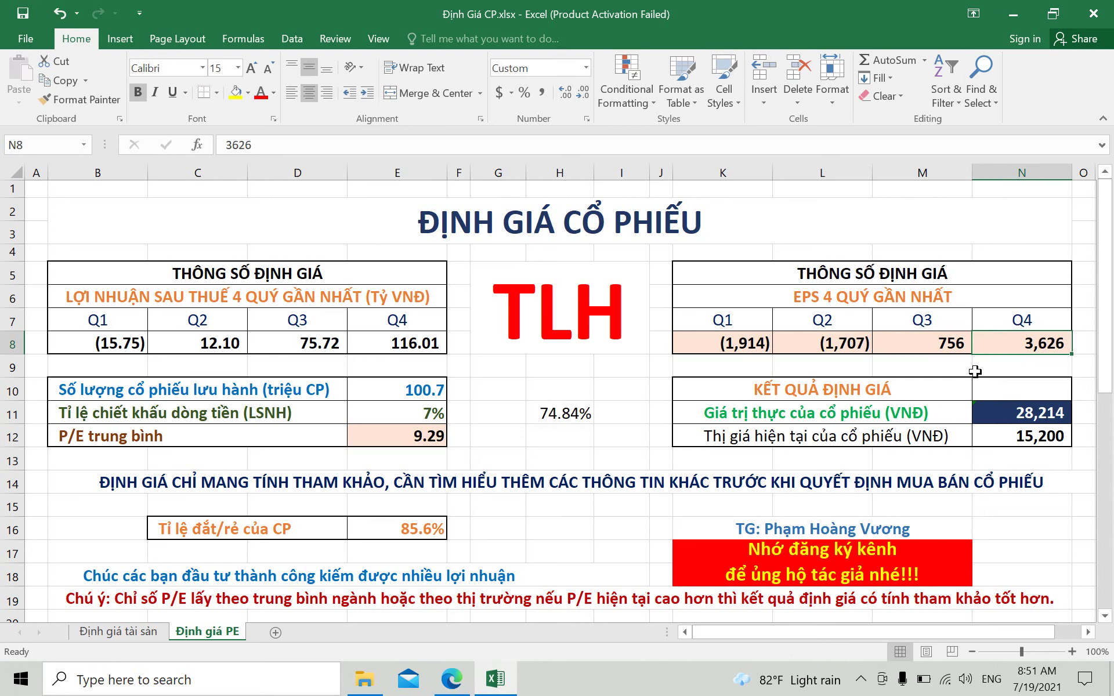
Step: Check TLH's Q1/2021 EPS on Vietstock and enter 1871 as the Q4 EPS in Excel
{"action": "left_click", "coordinate": [452, 690]}
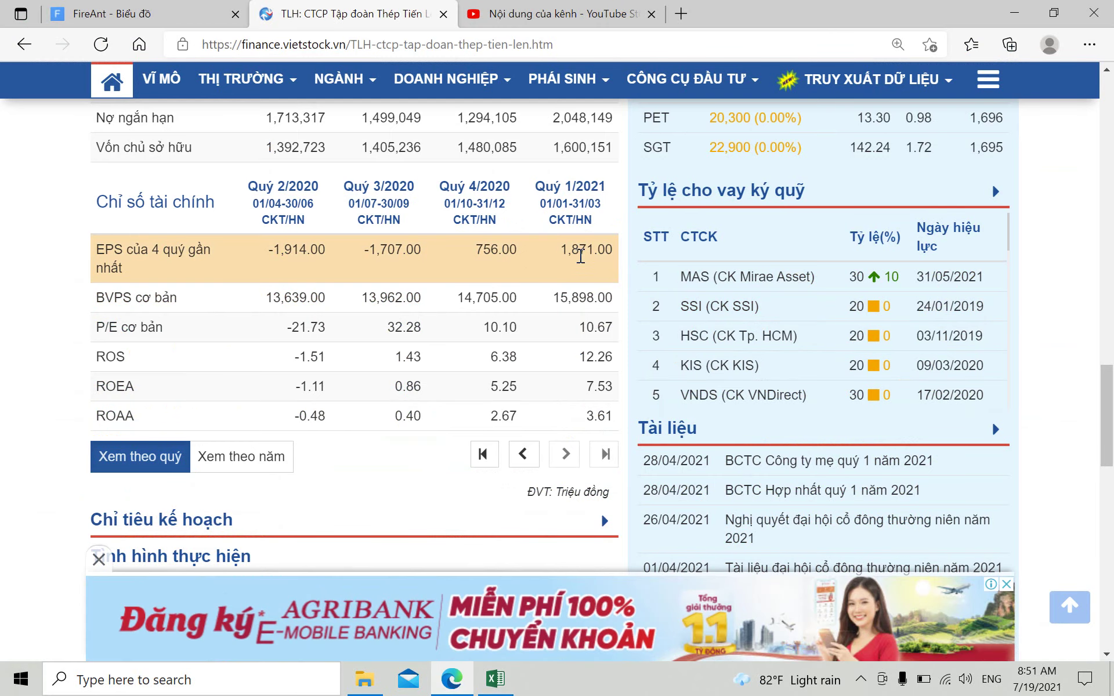
{"action": "left_click", "coordinate": [494, 689]}
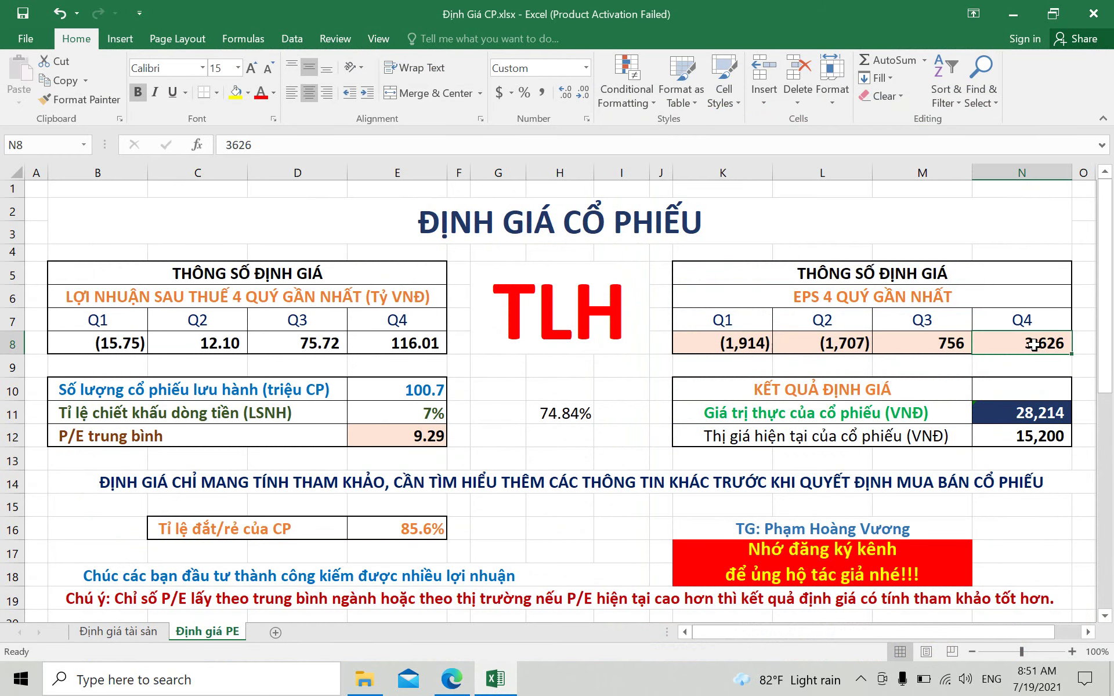
{"action": "type", "text": "1871"}
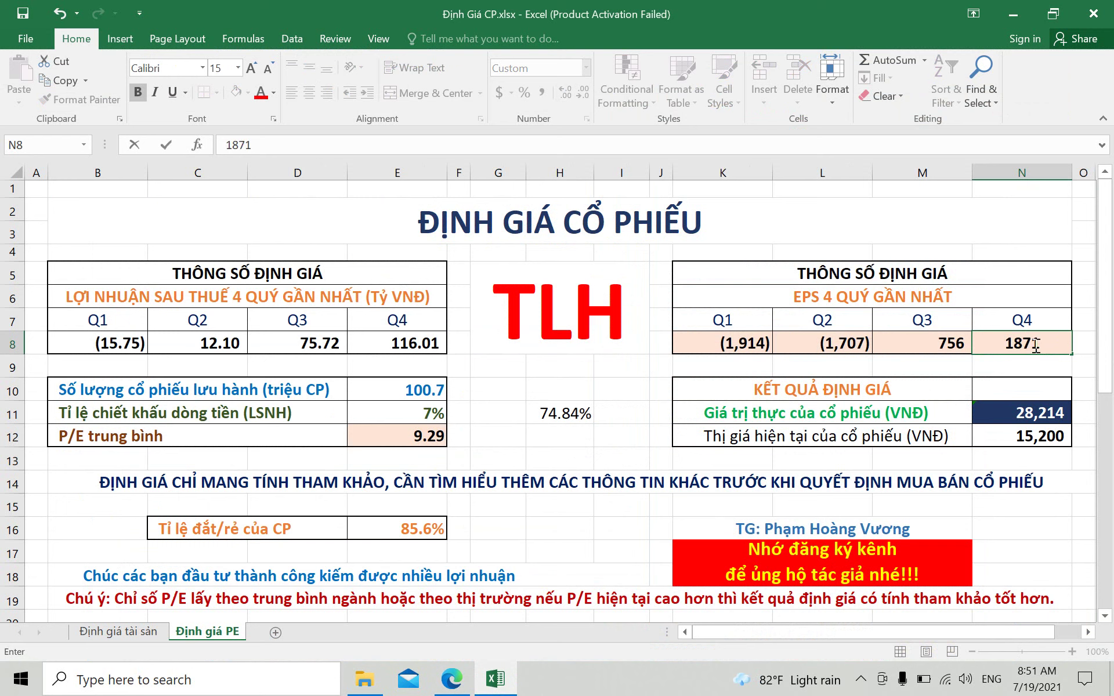
{"action": "left_click", "coordinate": [605, 388]}
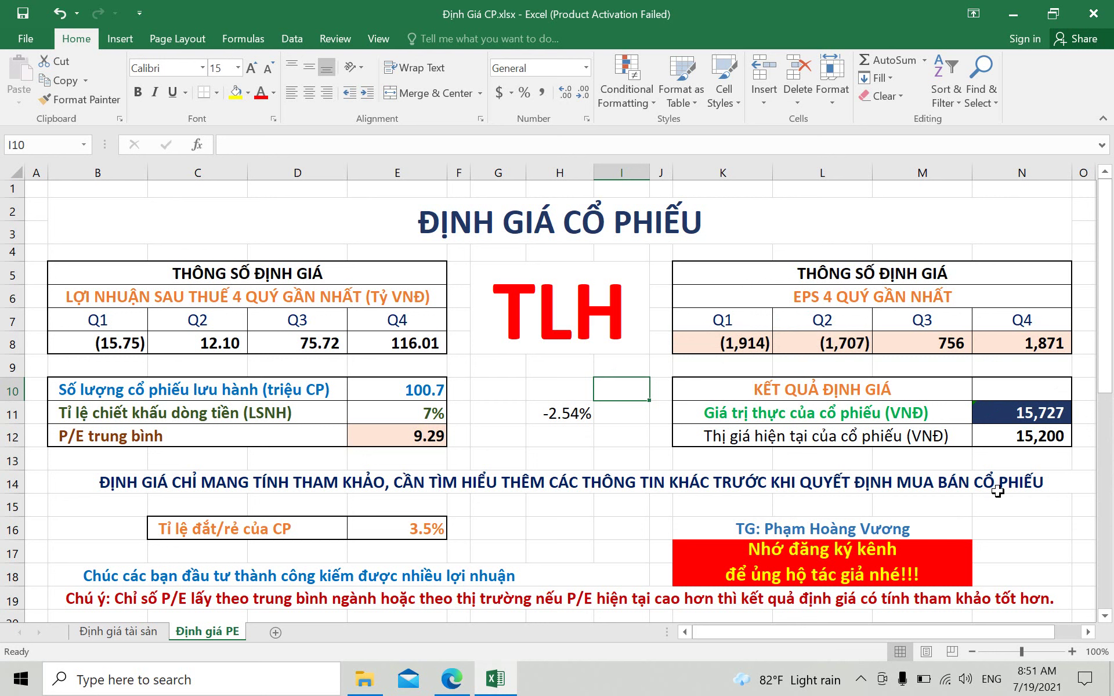
{"action": "left_click", "coordinate": [561, 541]}
{"action": "left_click", "coordinate": [562, 527]}
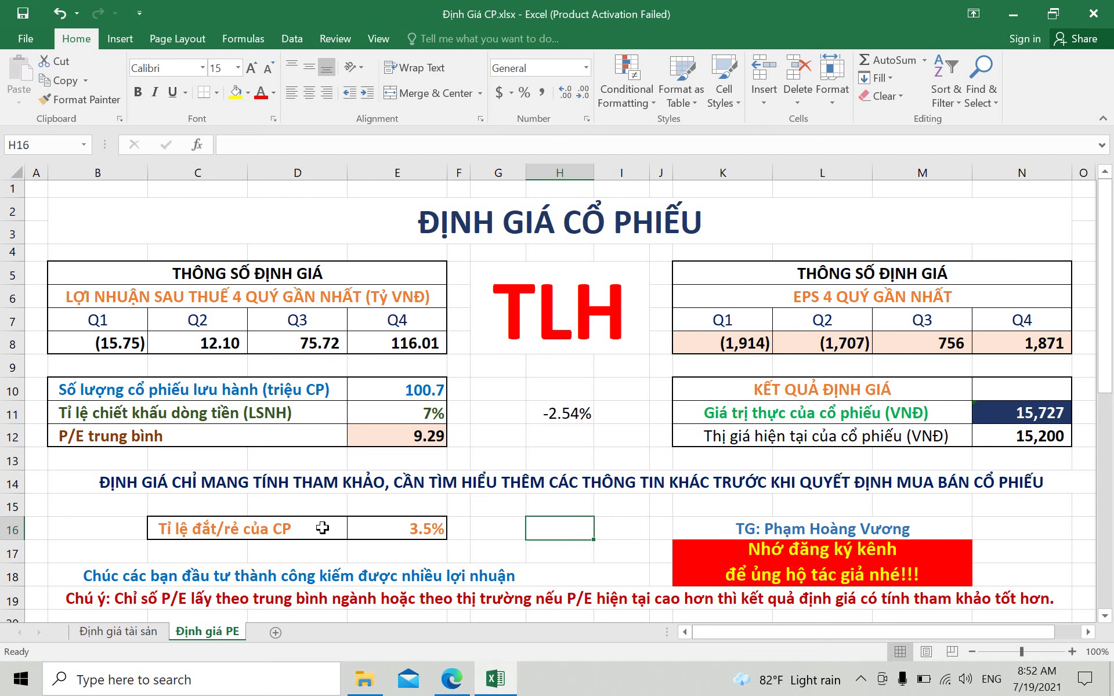
{"action": "left_click", "coordinate": [564, 548]}
{"action": "left_click", "coordinate": [558, 531]}
{"action": "left_click", "coordinate": [863, 680]}
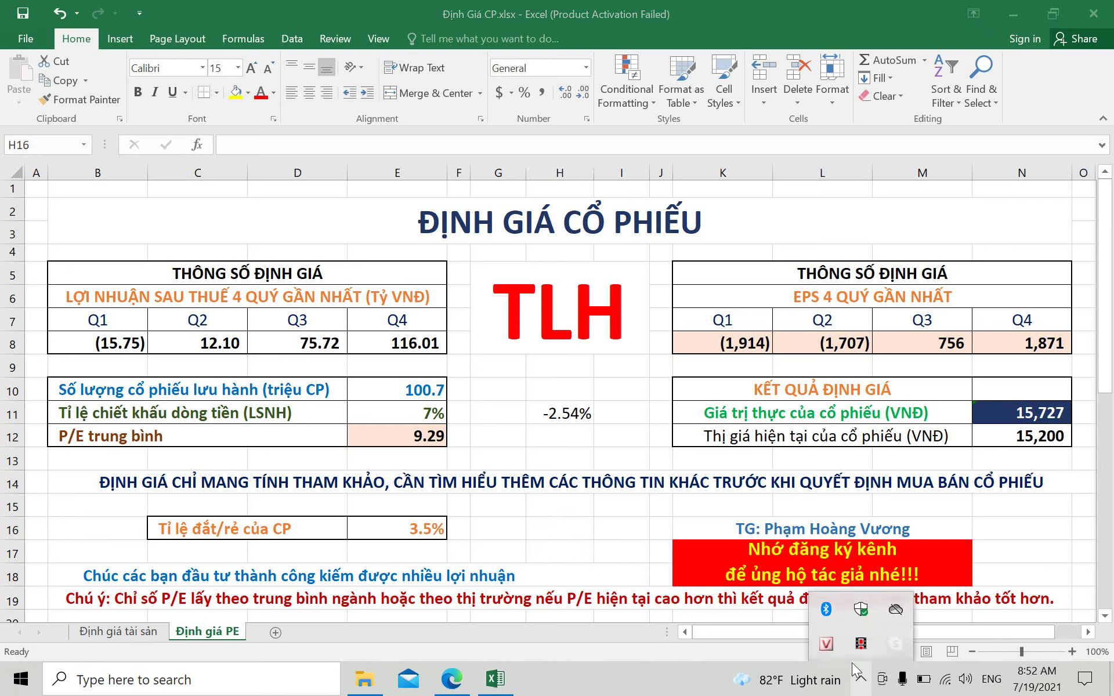